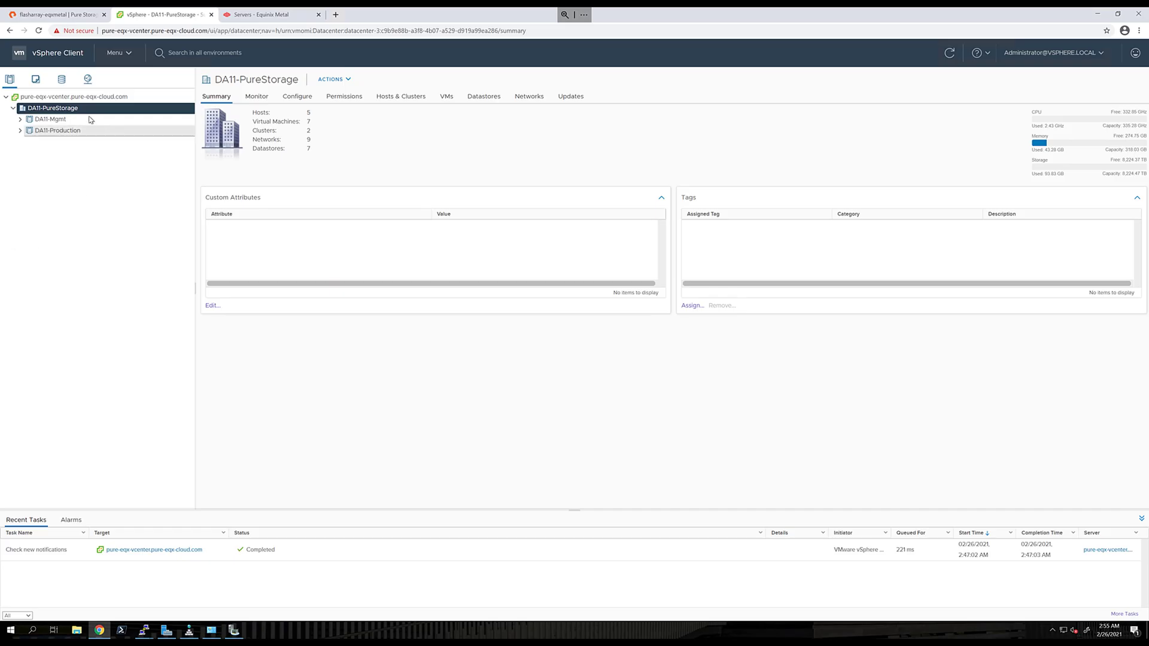
# - Create cluster DA11-DevTest under DA11-PureStorage with vSphere DRS and HA turned on
pyautogui.rightClick(69, 110)
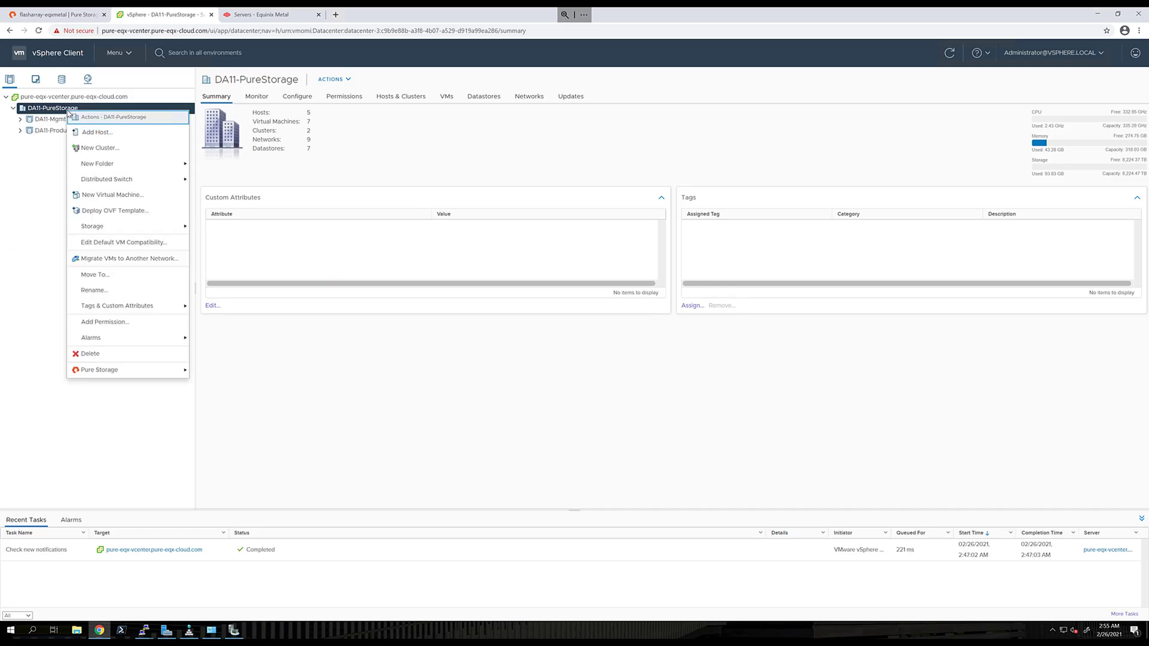
pyautogui.click(97, 147)
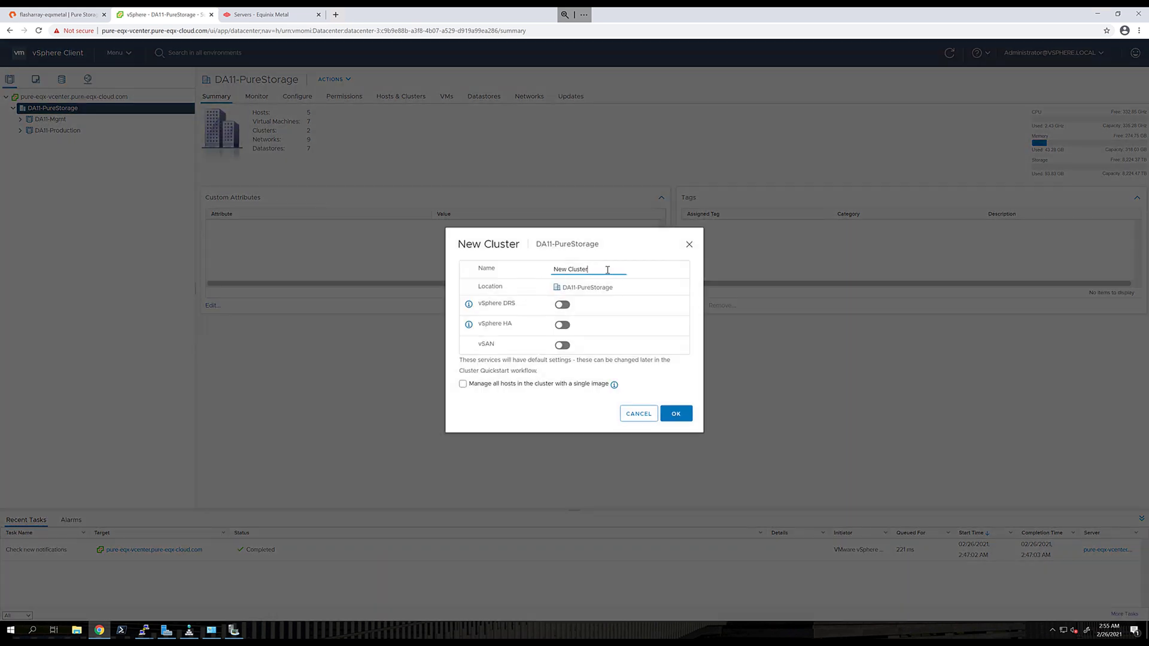
pyautogui.moveTo(607, 269); pyautogui.dragTo(526, 270)
pyautogui.write('DA11-')
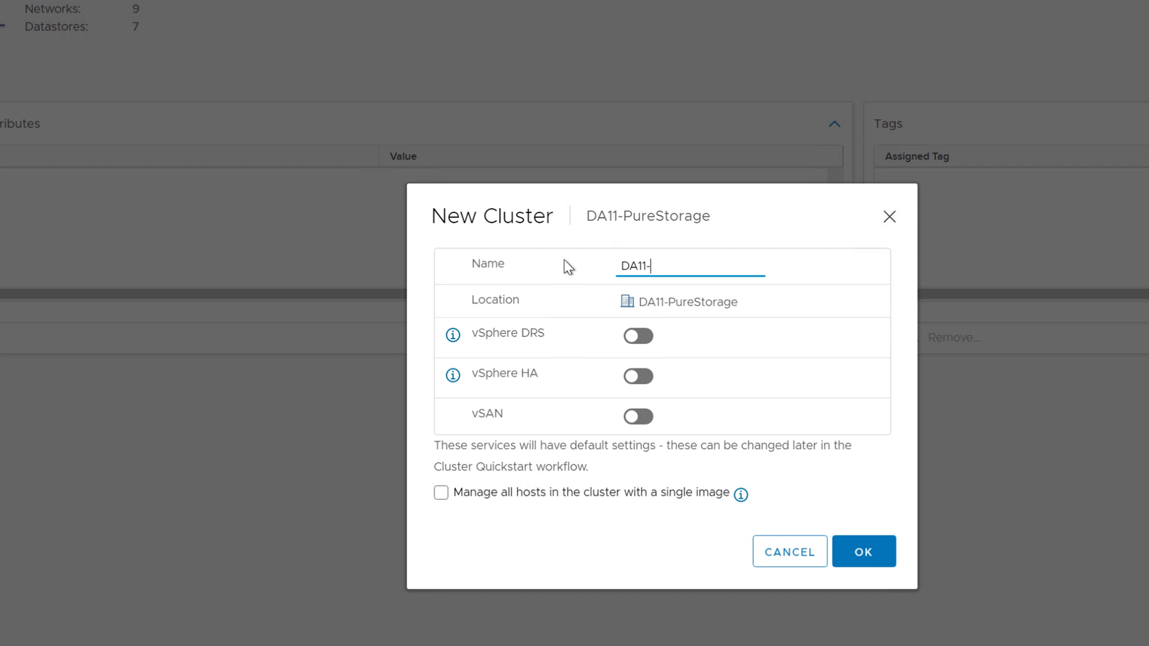
pyautogui.write('DevTest')
pyautogui.click(638, 336)
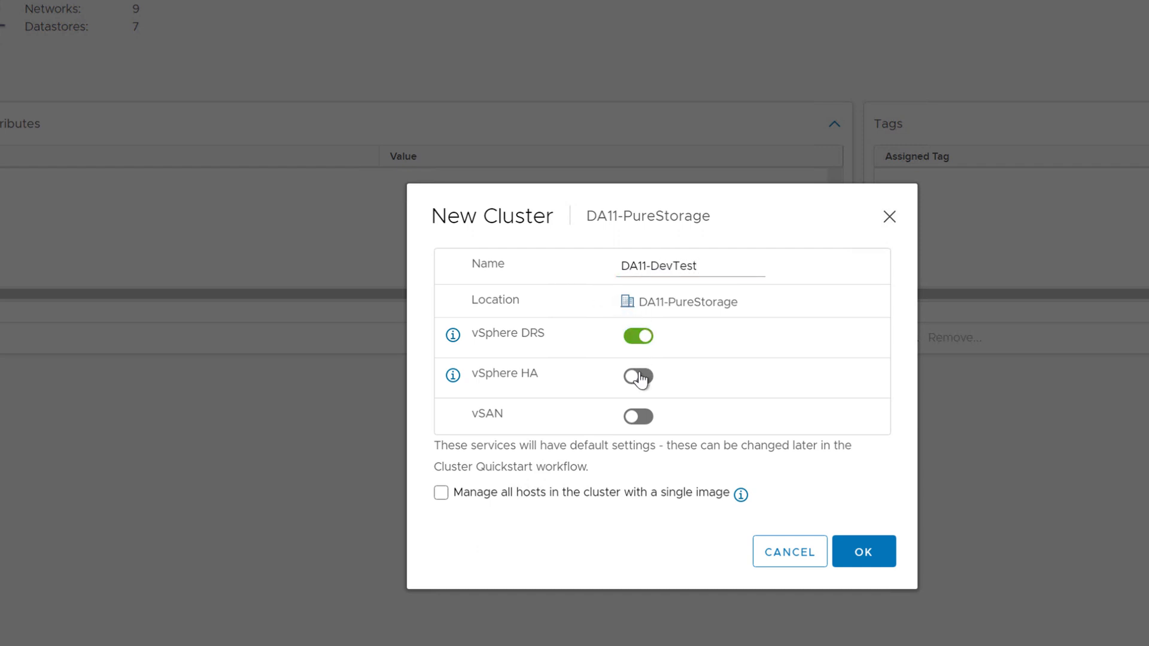
pyautogui.click(638, 377)
pyautogui.click(863, 551)
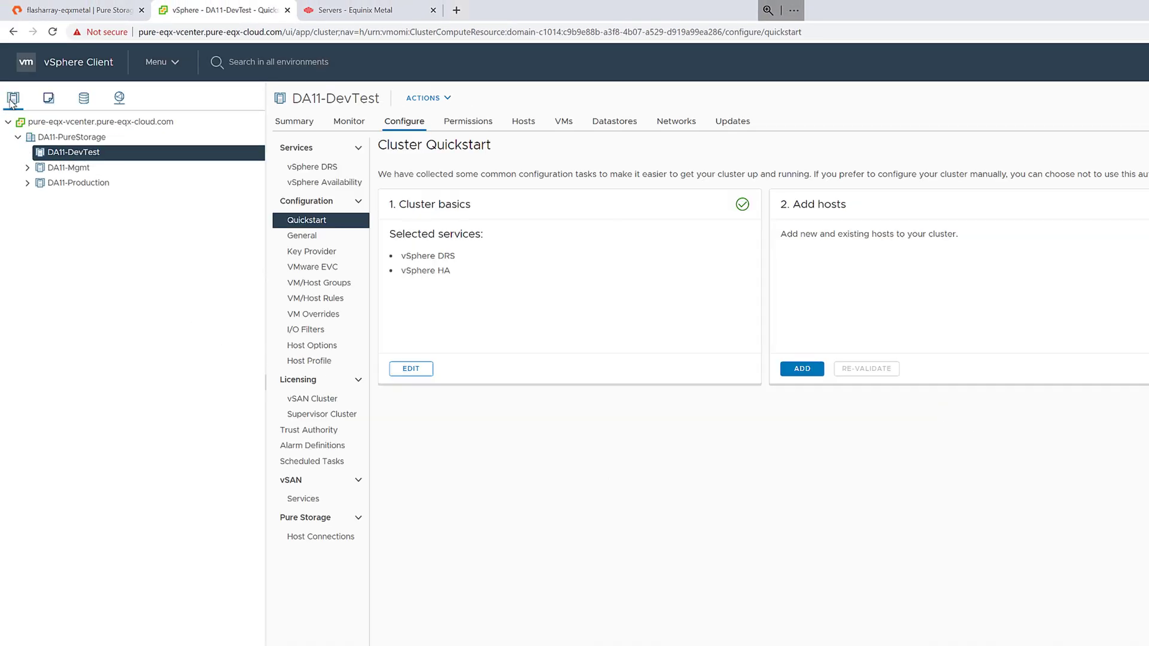
# - Start a new distributed switch named DevTest-VDS in DA11-PureStorage, keeping the default version
pyautogui.click(120, 98)
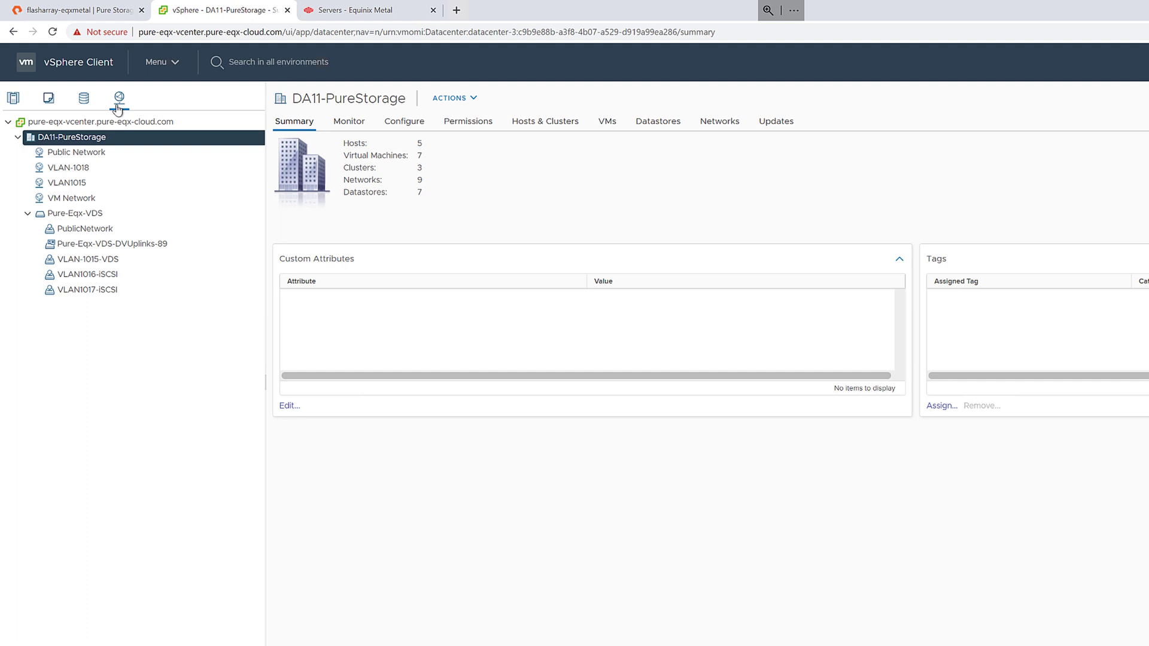
pyautogui.click(28, 214)
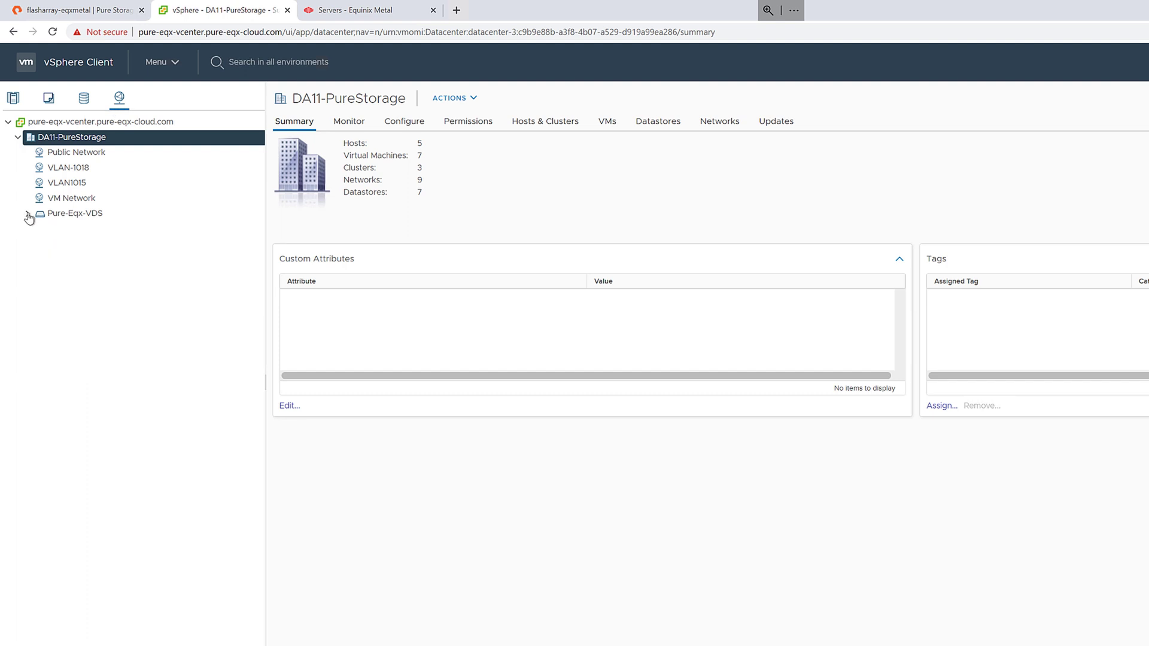
pyautogui.rightClick(63, 137)
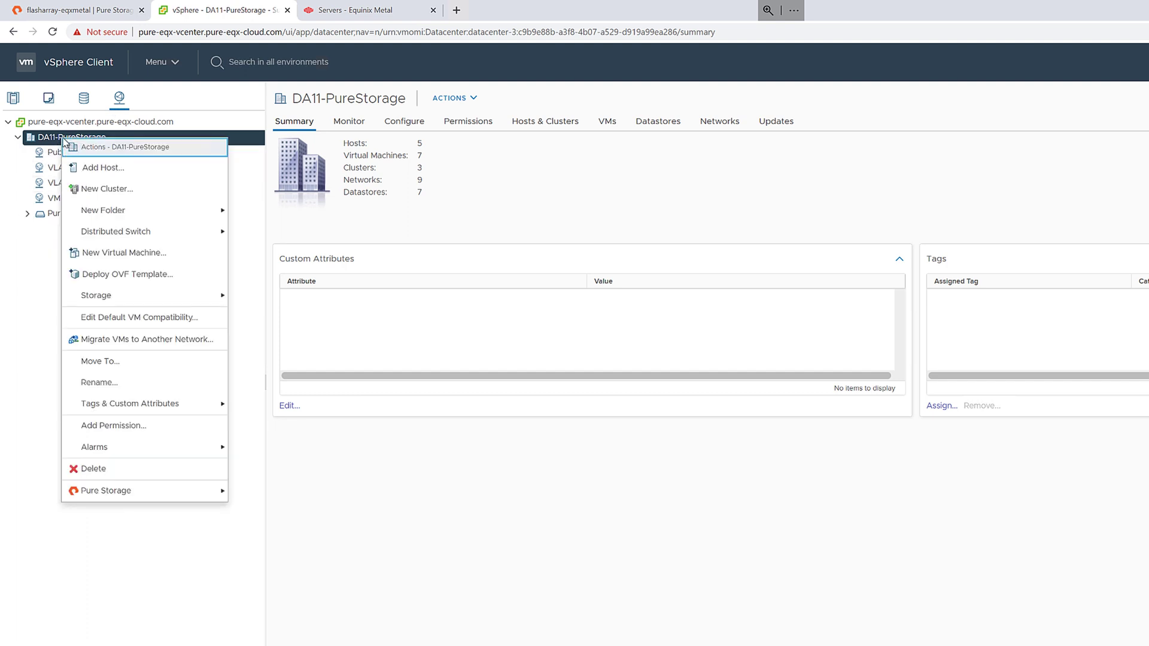
pyautogui.moveTo(115, 231)
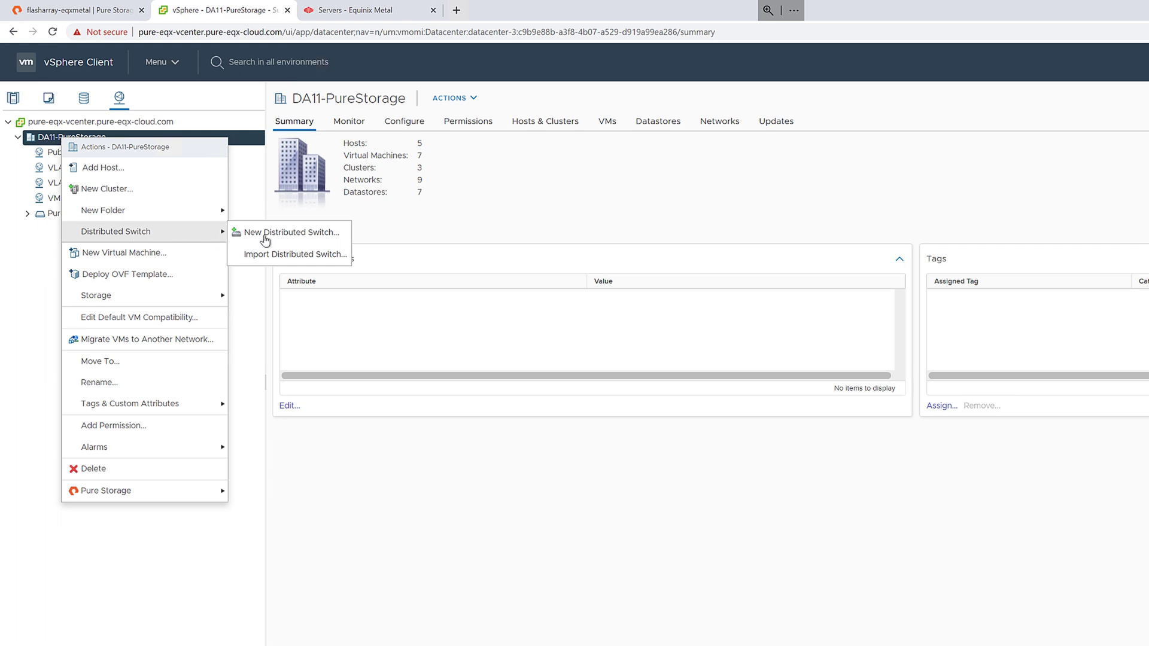
pyautogui.click(291, 233)
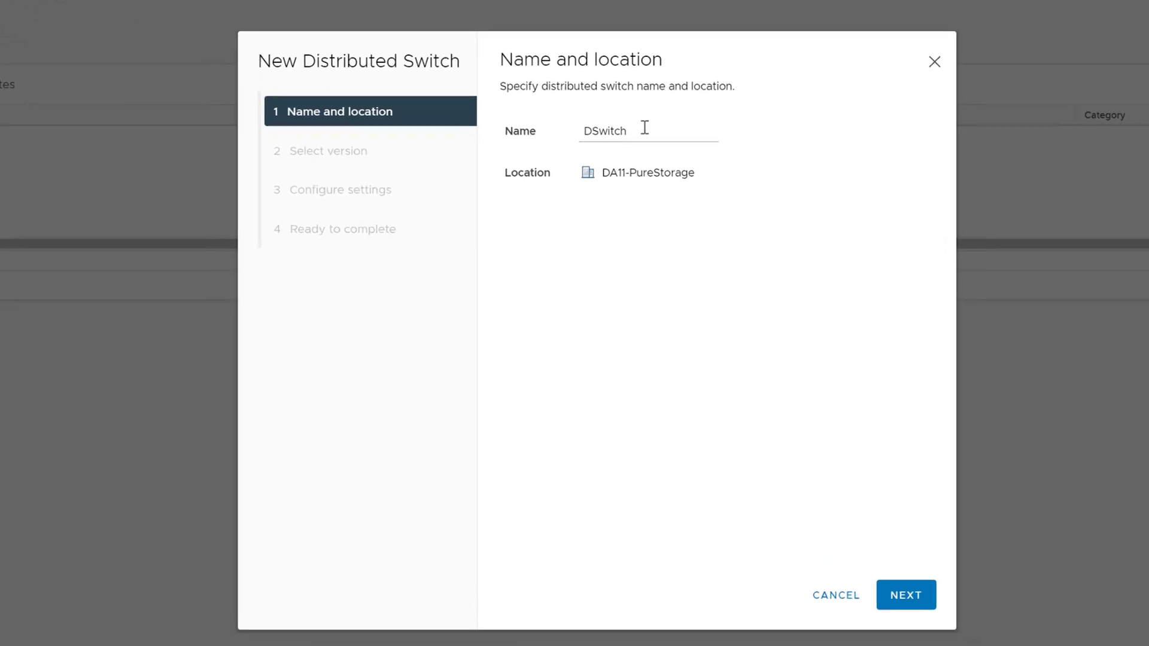
pyautogui.moveTo(644, 130); pyautogui.dragTo(537, 132)
pyautogui.write('DevTest-')
pyautogui.write('VDS')
pyautogui.click(915, 597)
pyautogui.click(930, 608)
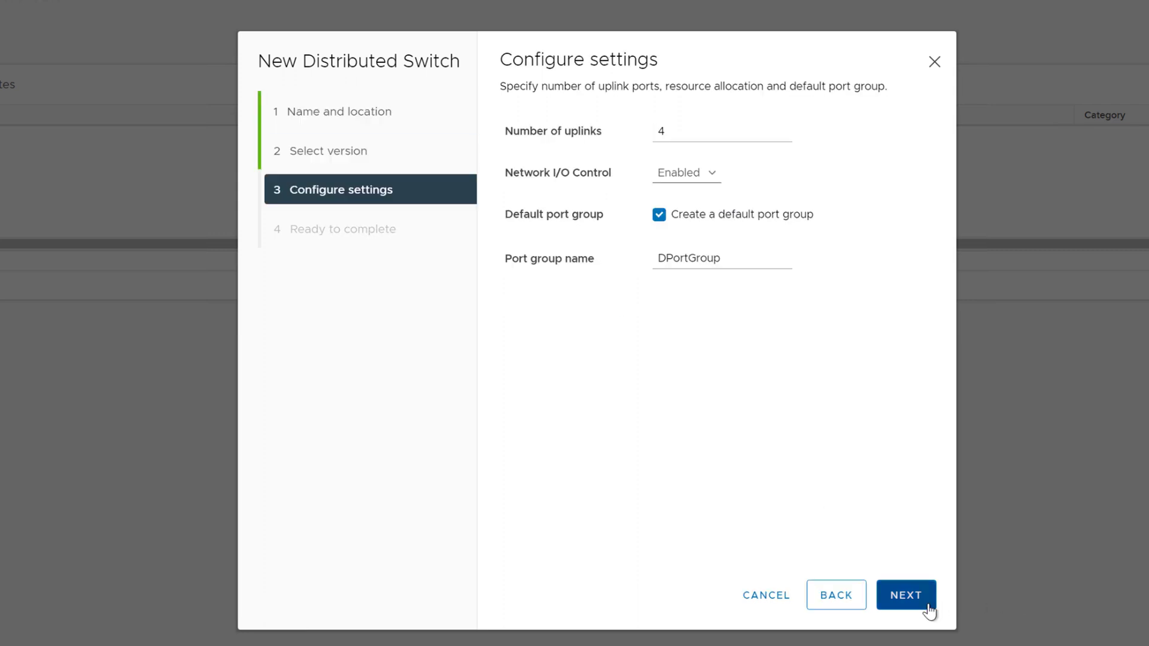
# - Set 2 uplinks and default port group PublicNetwork-DevTest, then reach the settings summary
pyautogui.doubleClick(669, 132)
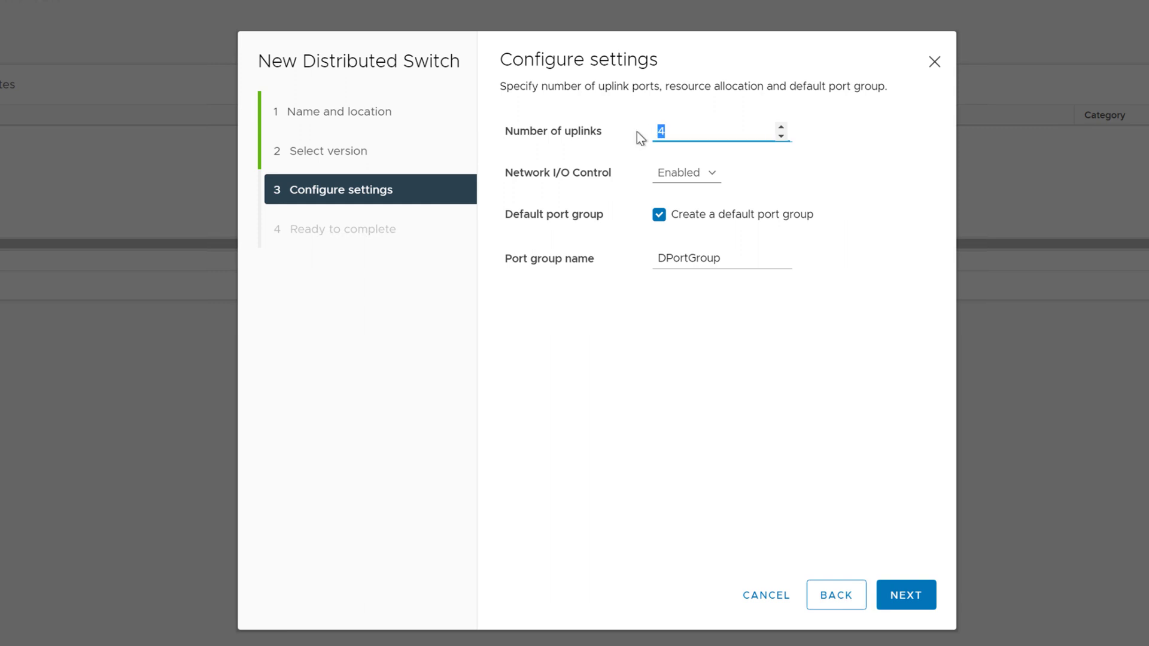
pyautogui.write('2')
pyautogui.click(706, 342)
pyautogui.moveTo(732, 260); pyautogui.dragTo(629, 261)
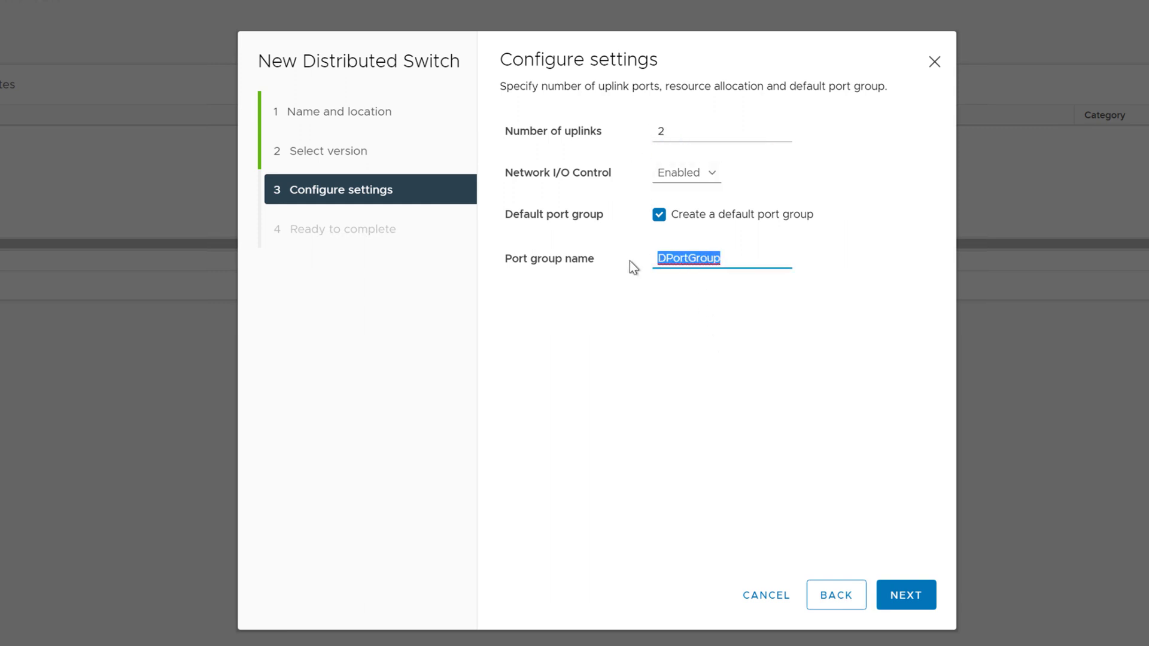
pyautogui.write('Pu')
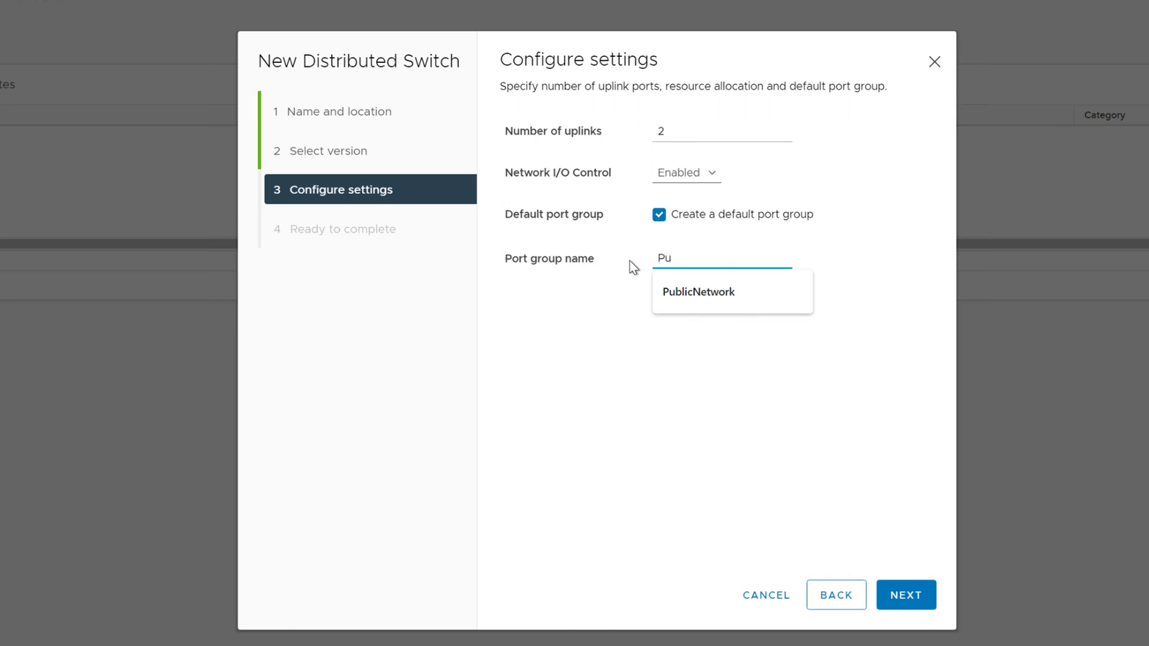
pyautogui.write('blic')
pyautogui.write('Network-DevTest')
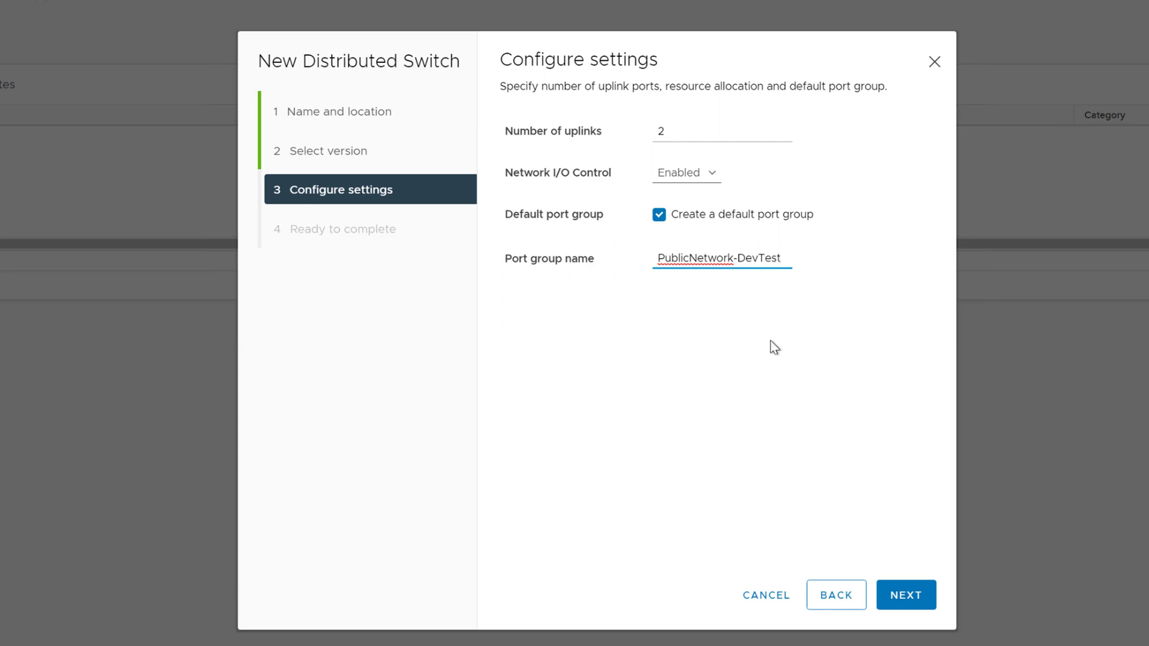
pyautogui.click(770, 341)
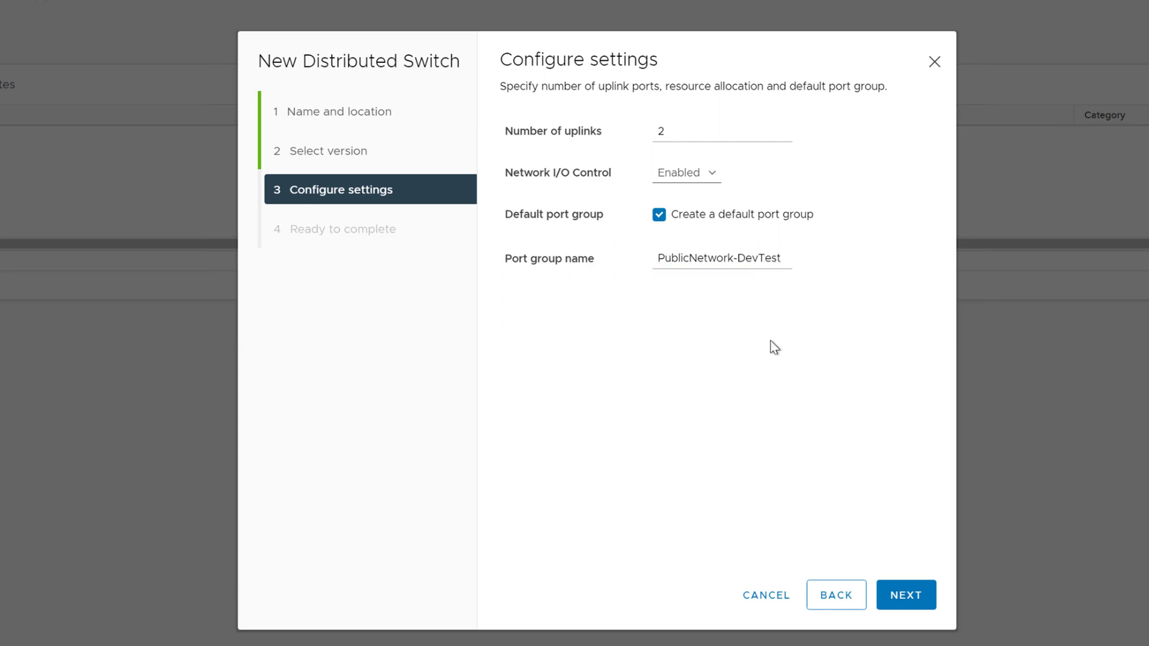
pyautogui.click(895, 584)
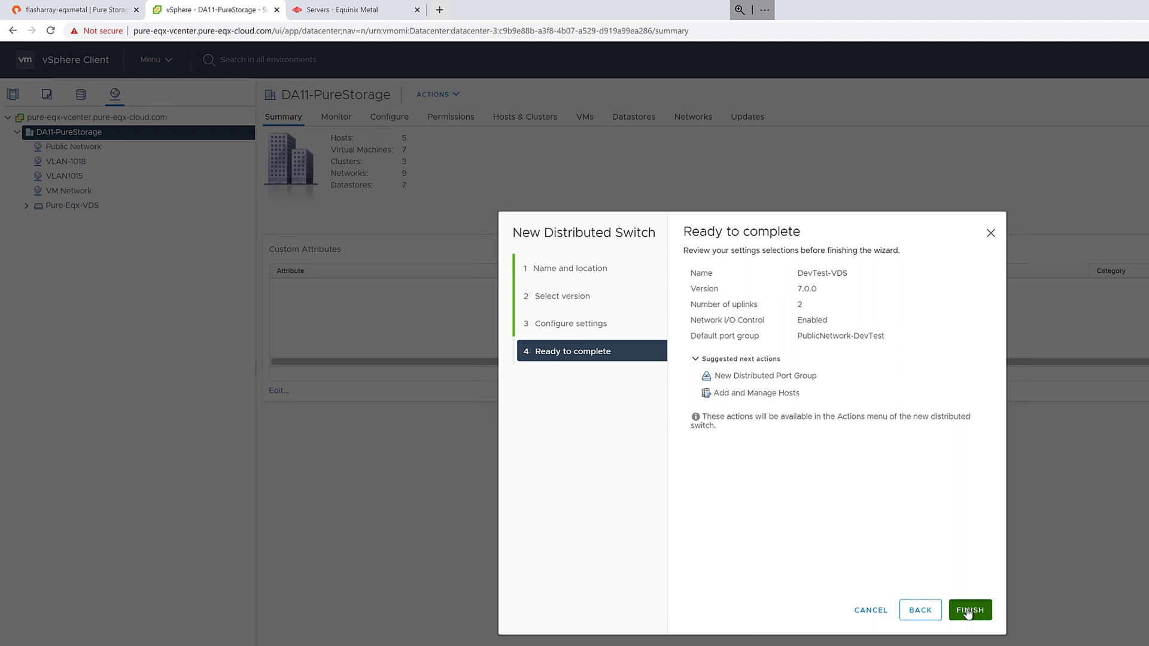
# - Finish creating DevTest-VDS and show its LACP link aggregation groups
pyautogui.click(969, 613)
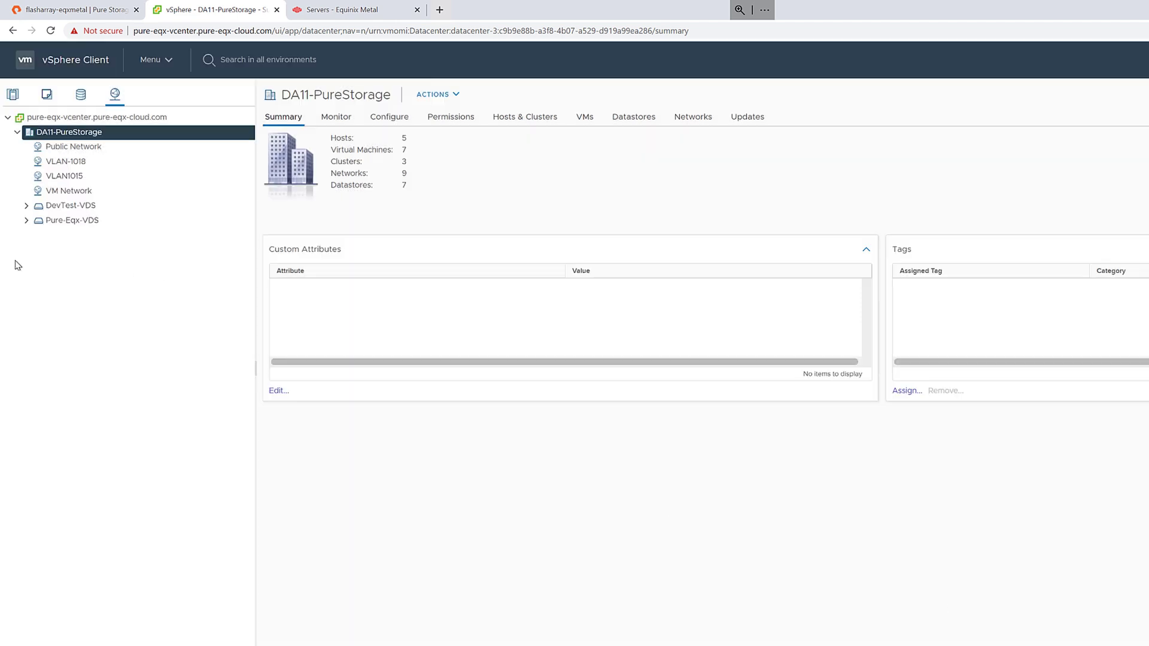
pyautogui.click(71, 205)
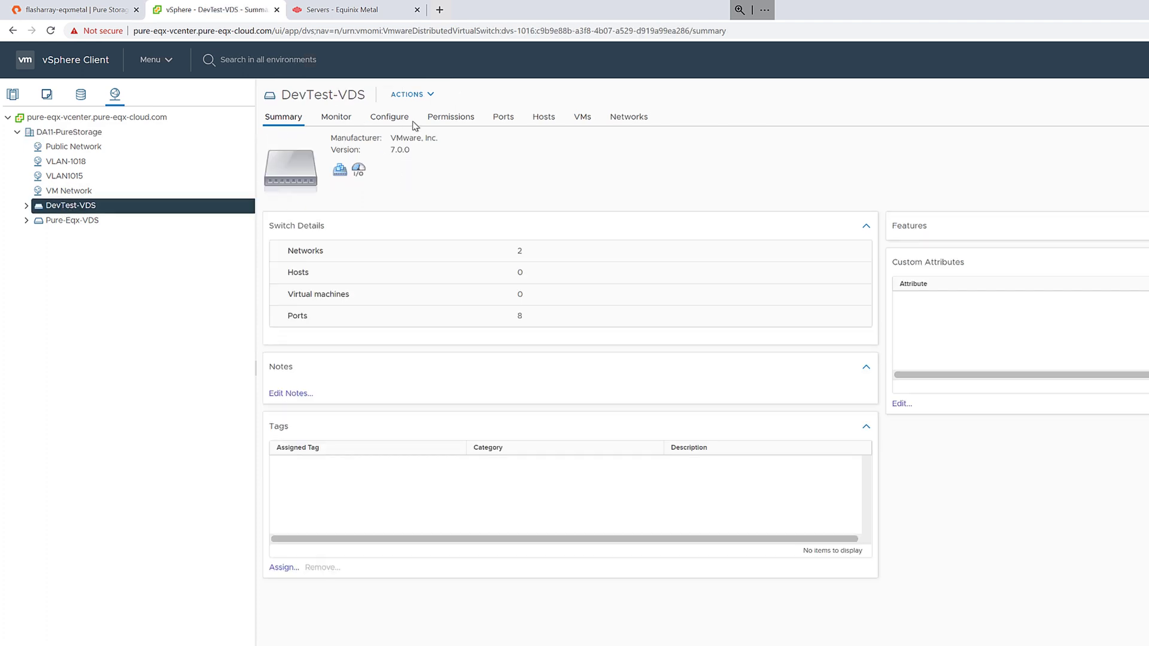
pyautogui.click(389, 116)
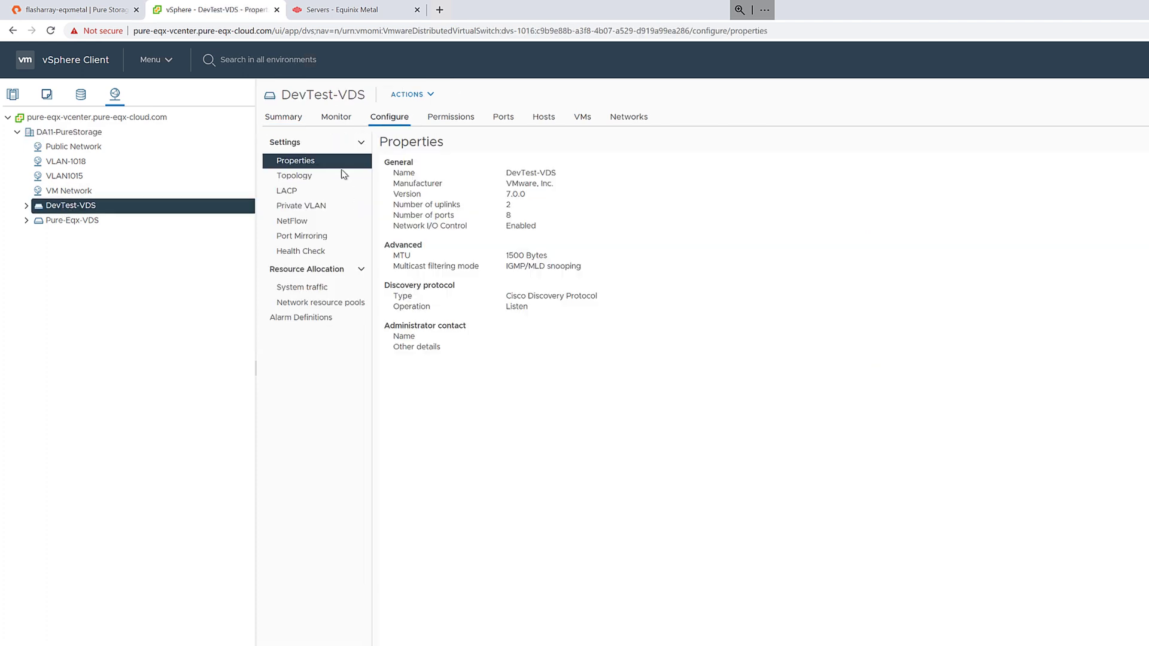
pyautogui.click(286, 190)
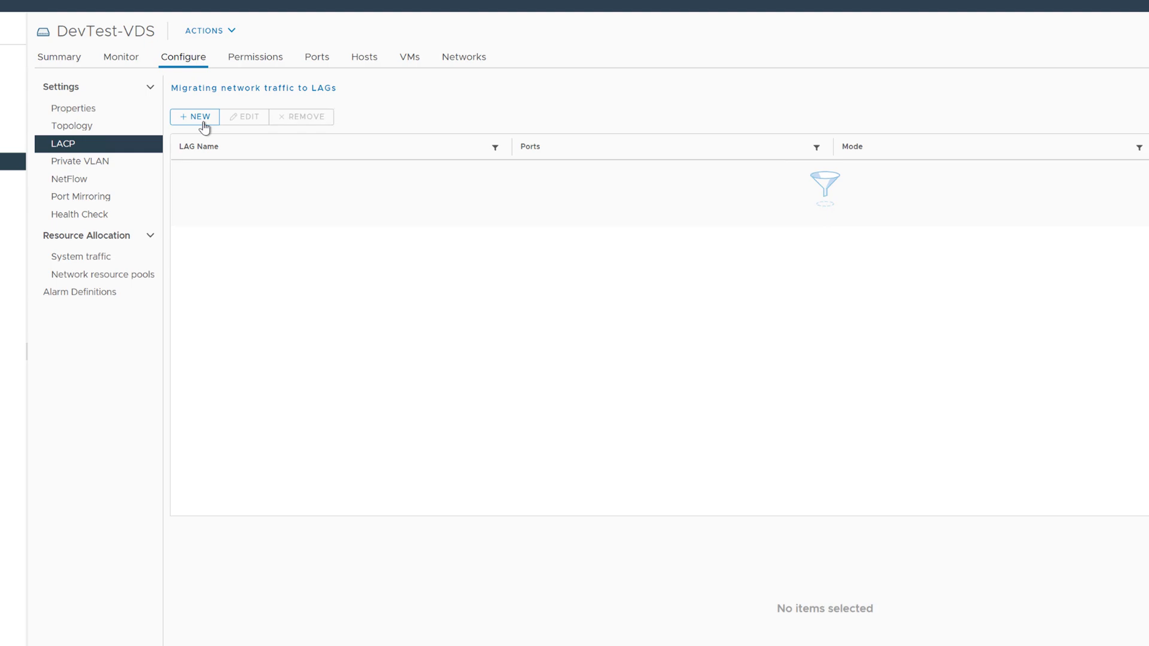
# - Add link aggregation group lag1 with mode Active
pyautogui.click(351, 155)
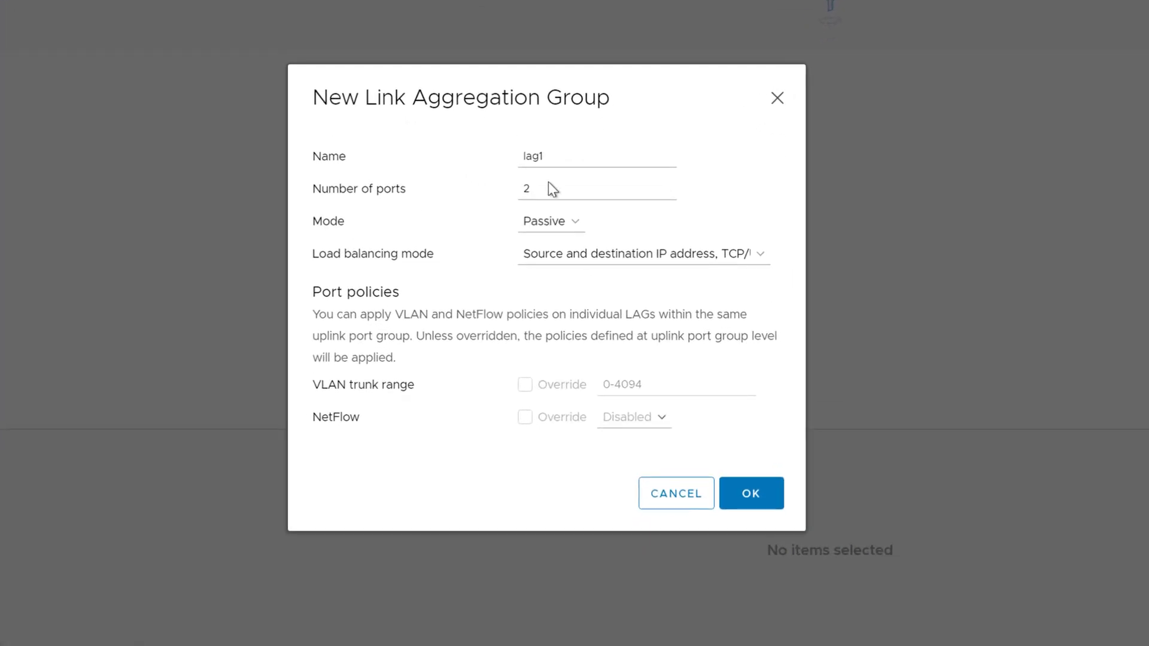
pyautogui.moveTo(589, 190)
pyautogui.click(550, 221)
pyautogui.click(544, 244)
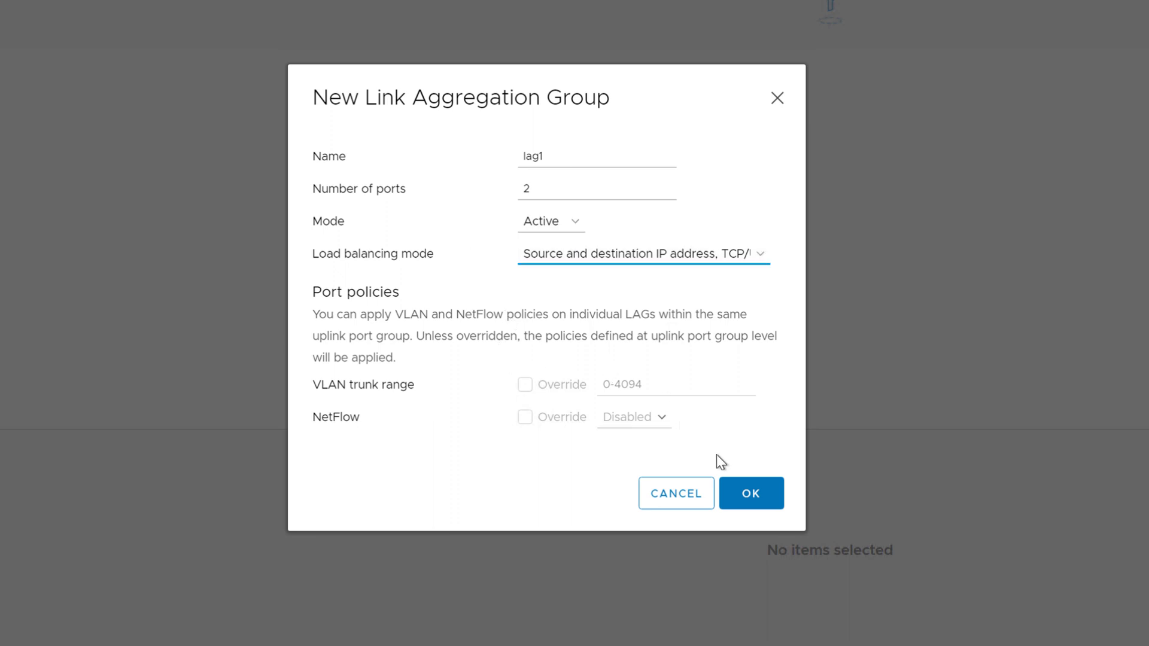
pyautogui.click(751, 494)
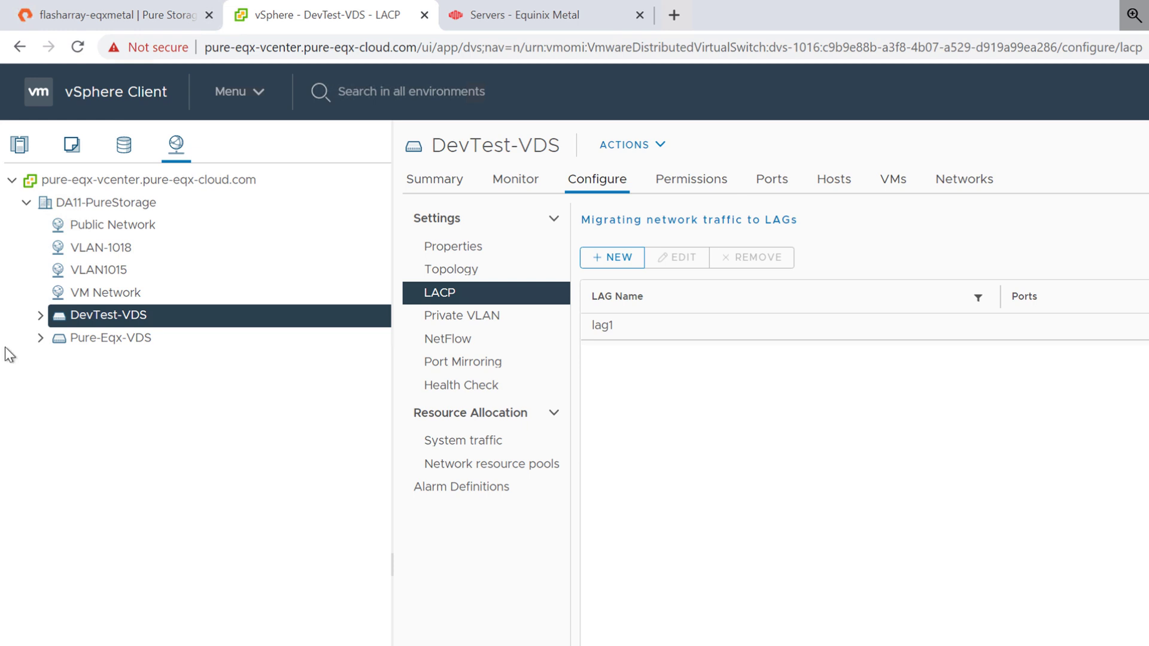
# - Start a new distributed port group on DevTest-VDS named DevTest-1015
pyautogui.rightClick(102, 315)
pyautogui.moveTo(193, 359)
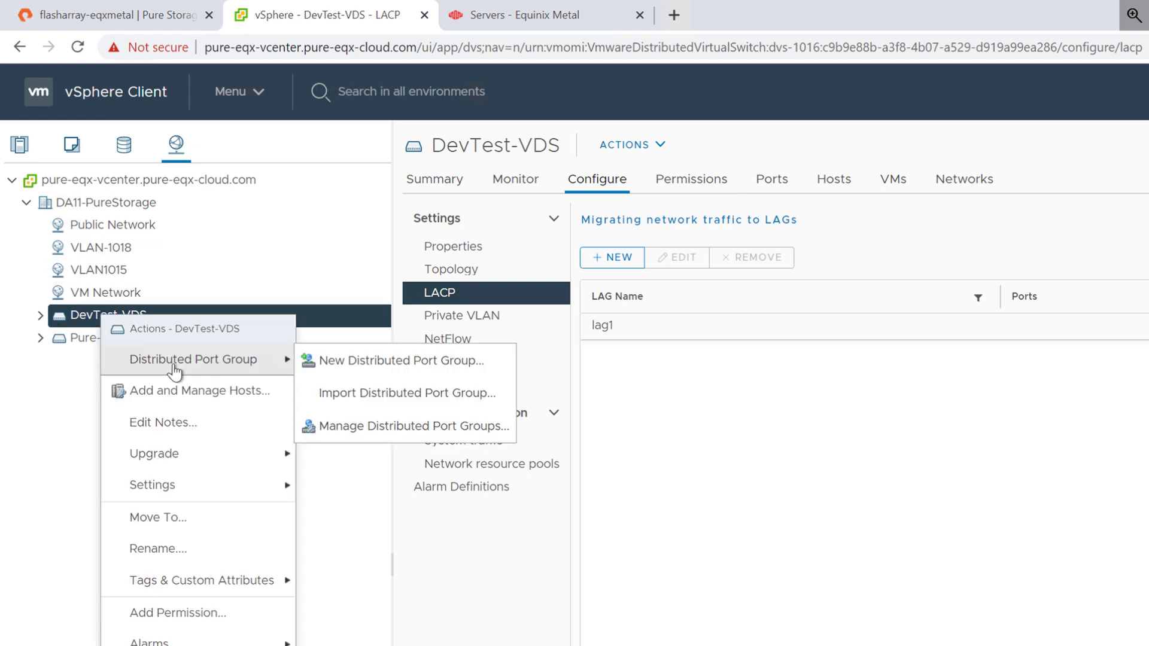
pyautogui.click(360, 364)
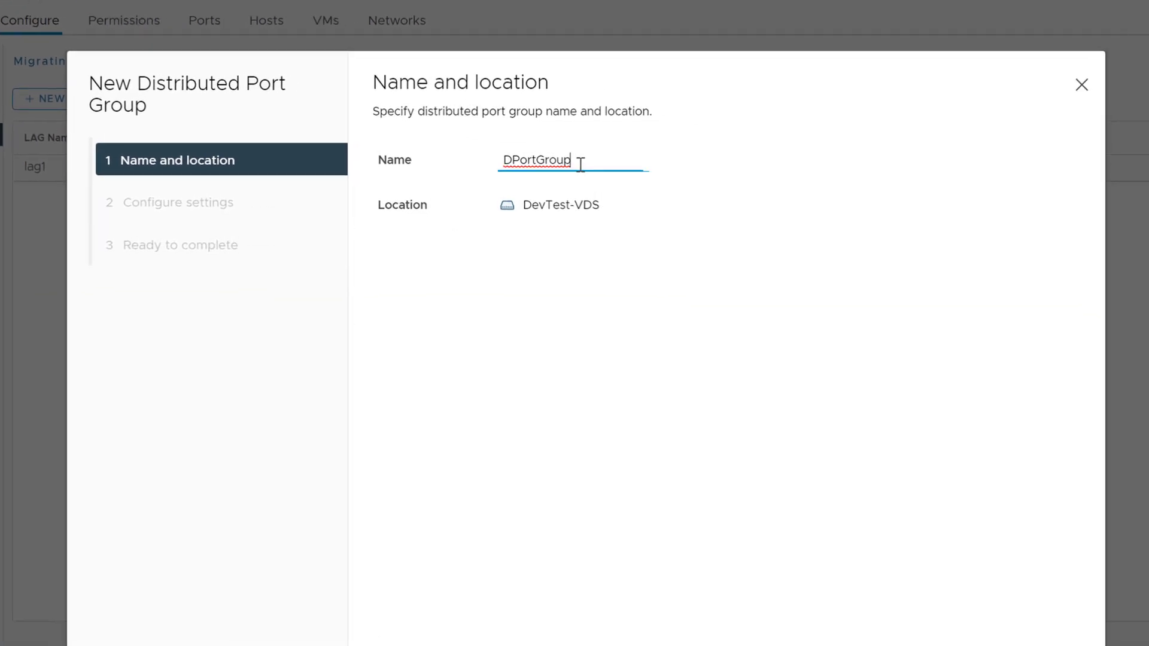
pyautogui.moveTo(580, 161); pyautogui.dragTo(440, 175)
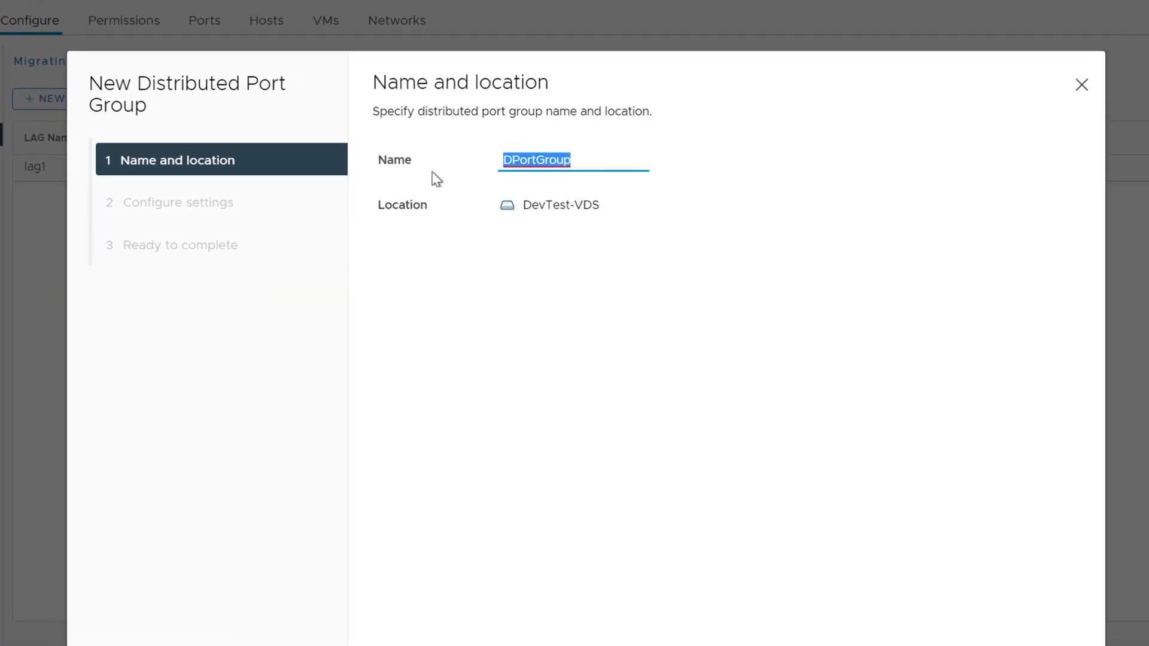
pyautogui.write('DevT')
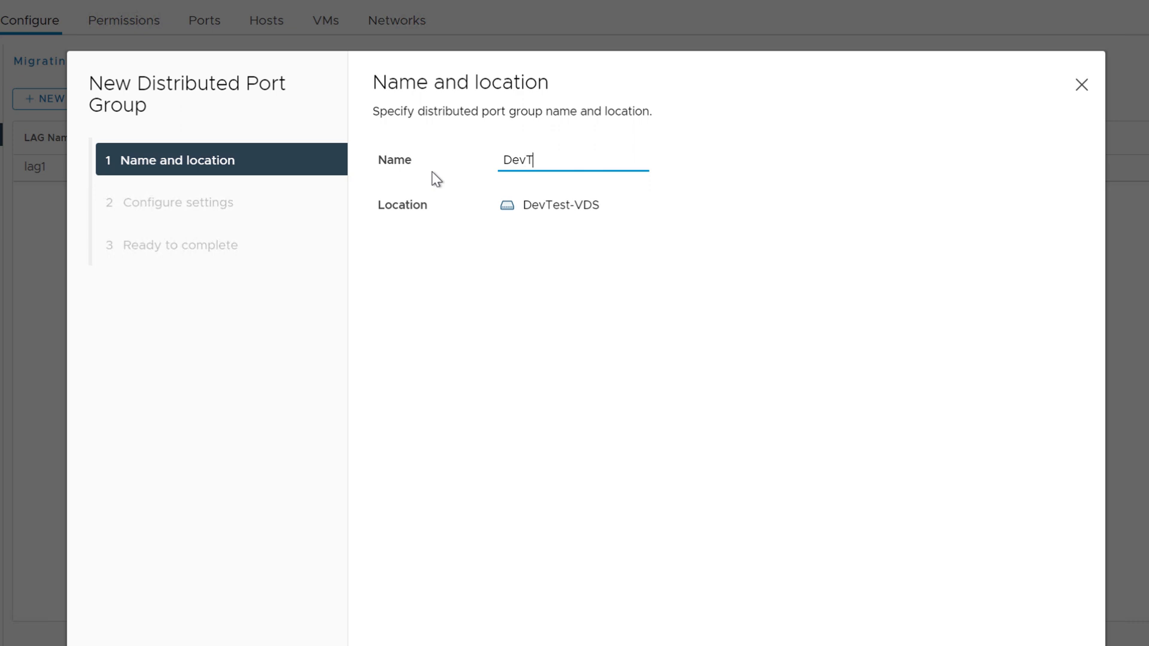
pyautogui.write('est-101')
pyautogui.write('5')
pyautogui.press('Return')
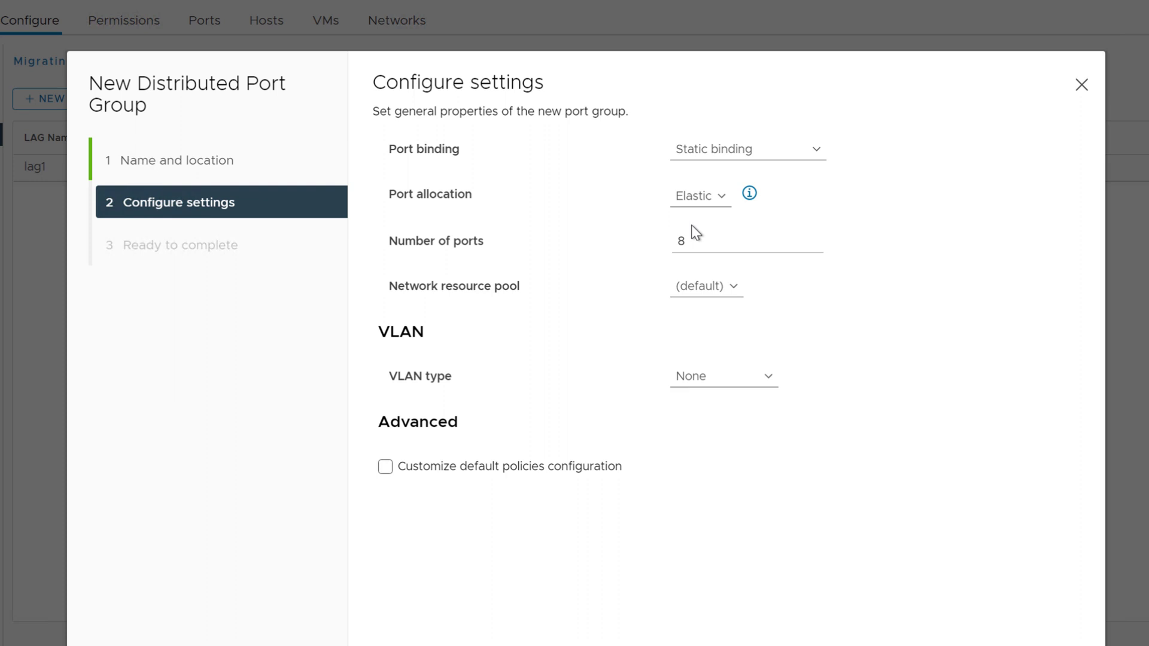
# - Set the port group's VLAN type to VLAN and clear the VLAN ID for 1015
pyautogui.click(714, 377)
pyautogui.click(720, 429)
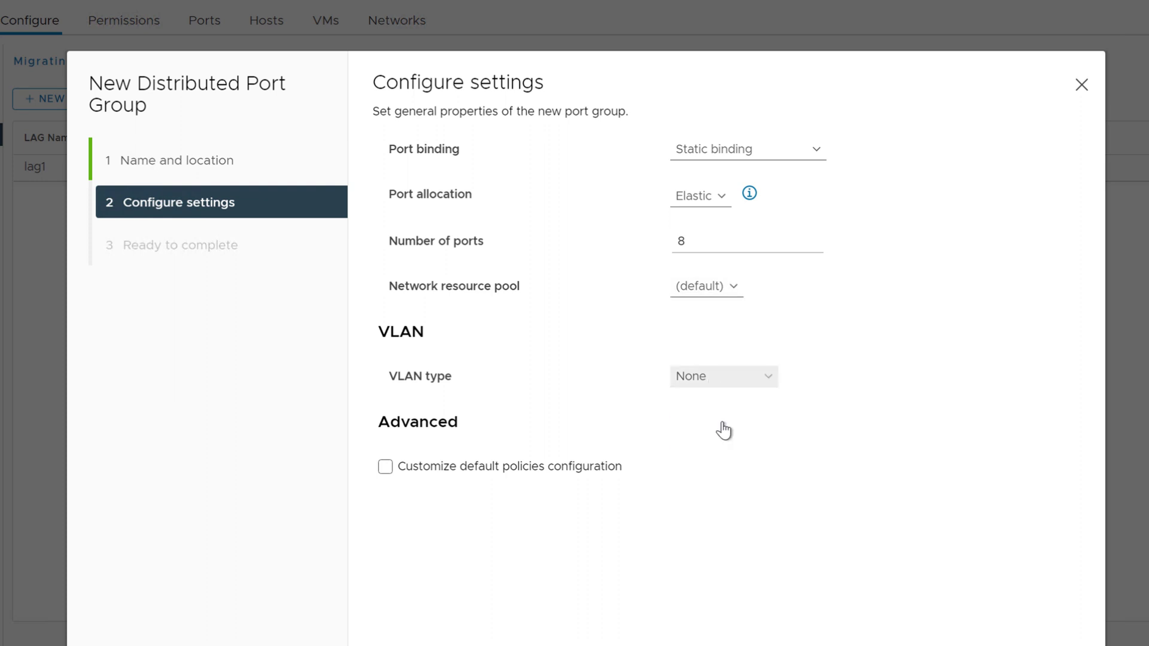
pyautogui.click(707, 421)
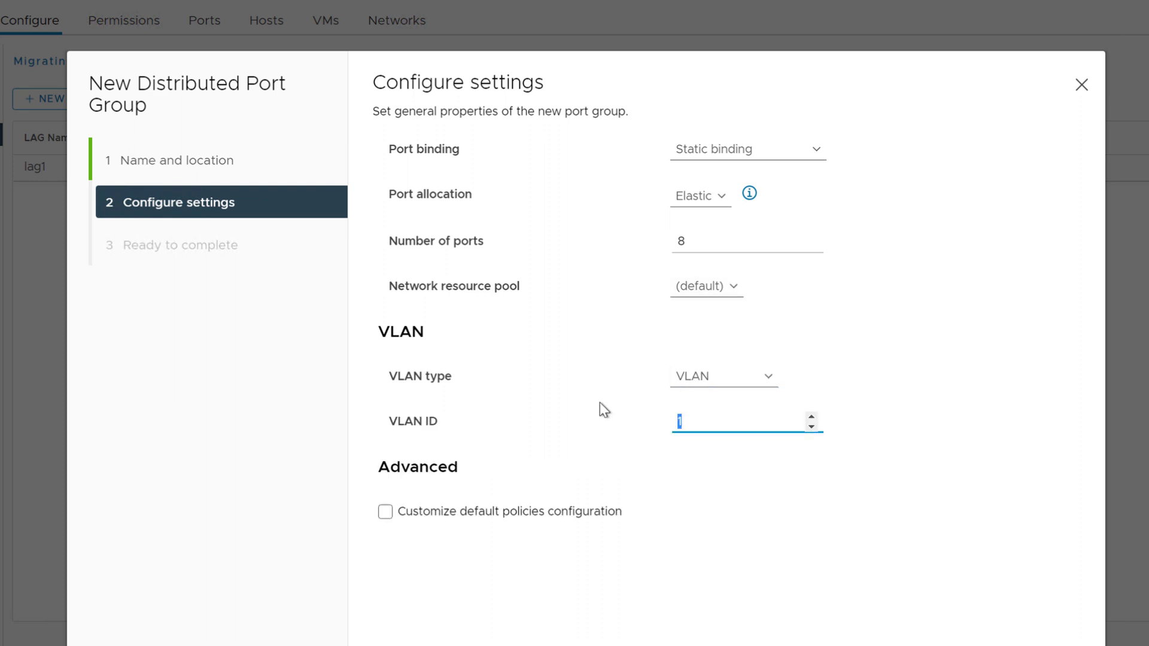
pyautogui.press('BackSpace')
pyautogui.write('1015')
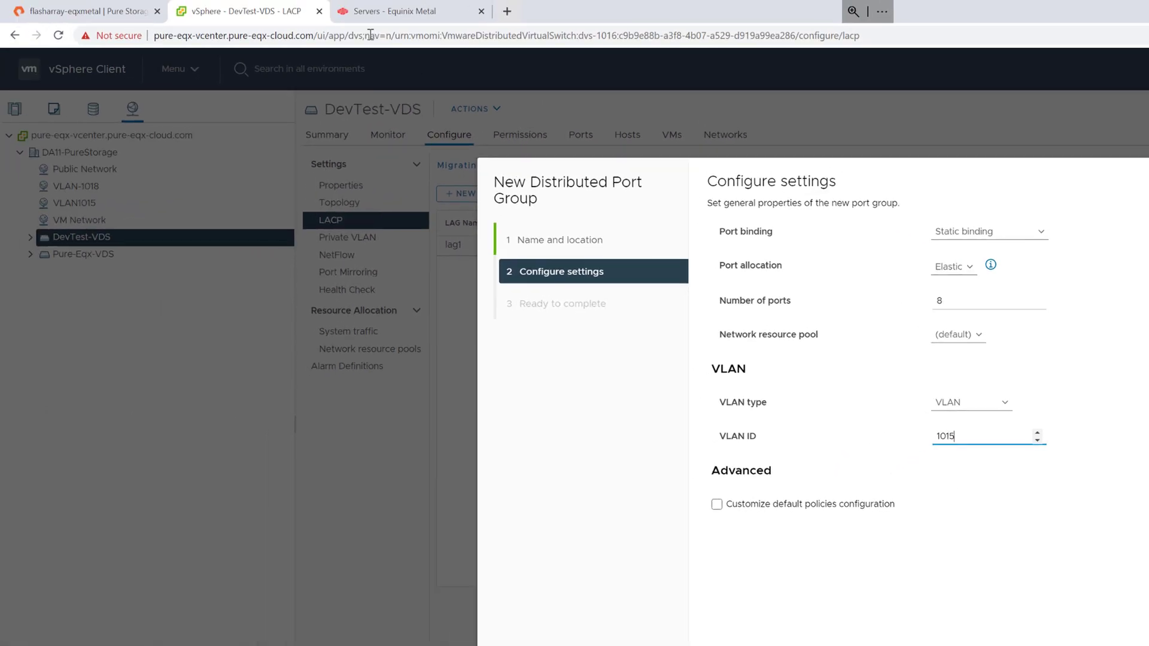
# - Show the Equinix Metal project's Layer 2 VLAN list under IPs & Networks
pyautogui.click(377, 11)
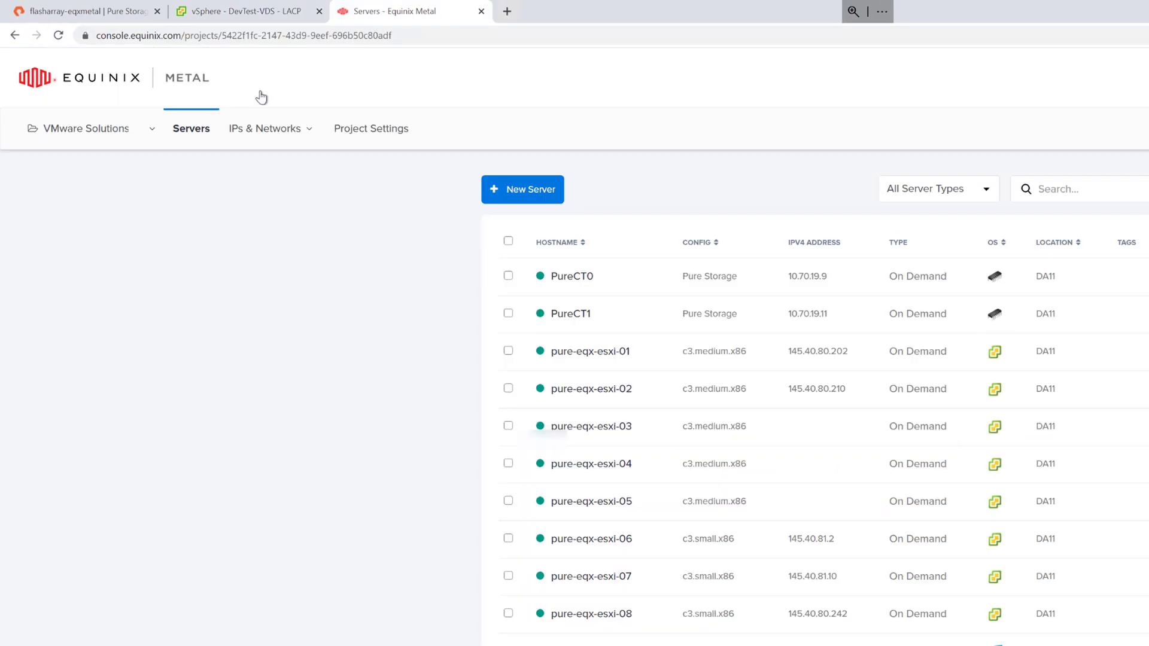
pyautogui.click(264, 128)
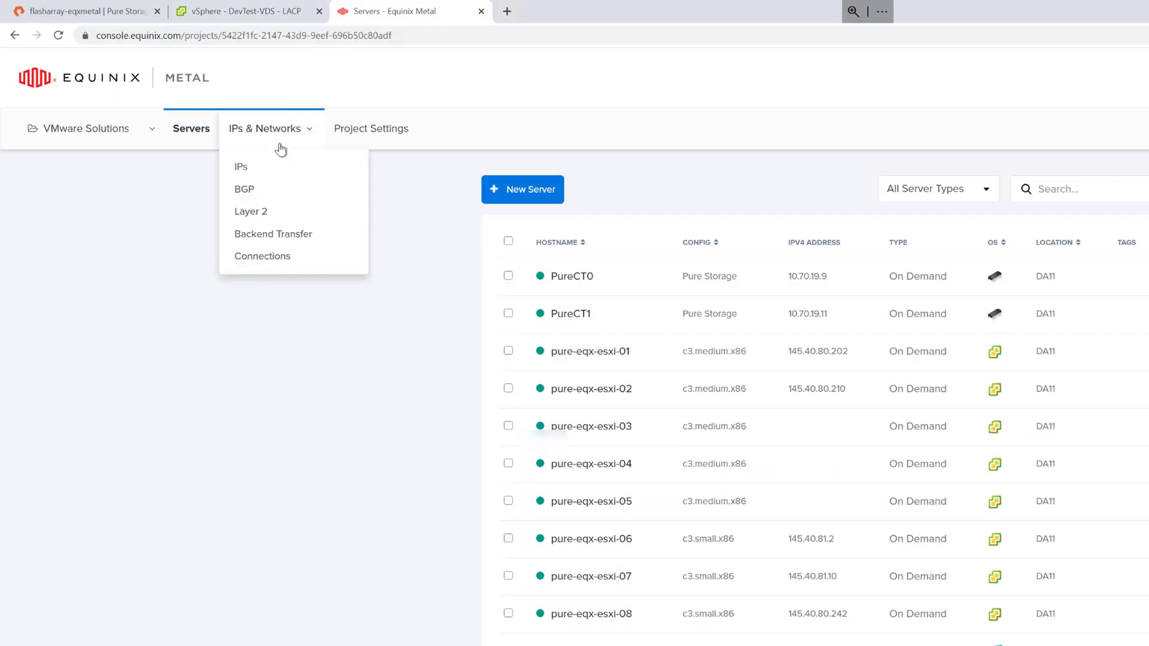
pyautogui.click(255, 213)
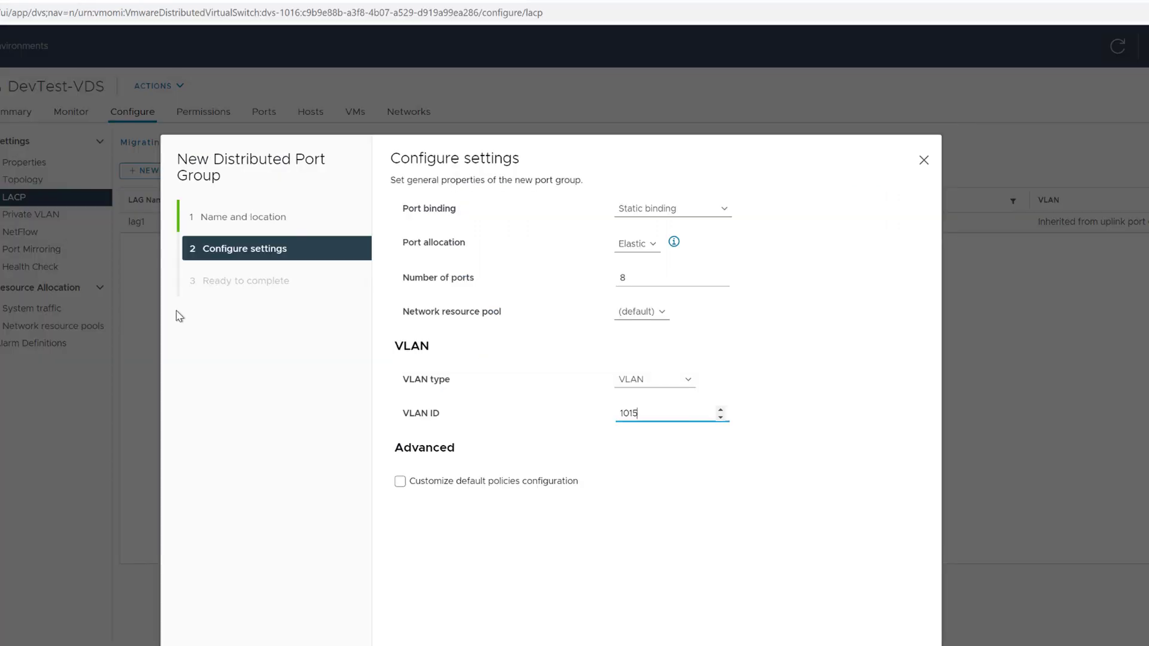
# - Enable custom default policies and continue past Security and Traffic shaping to Teaming and failover
pyautogui.click(484, 482)
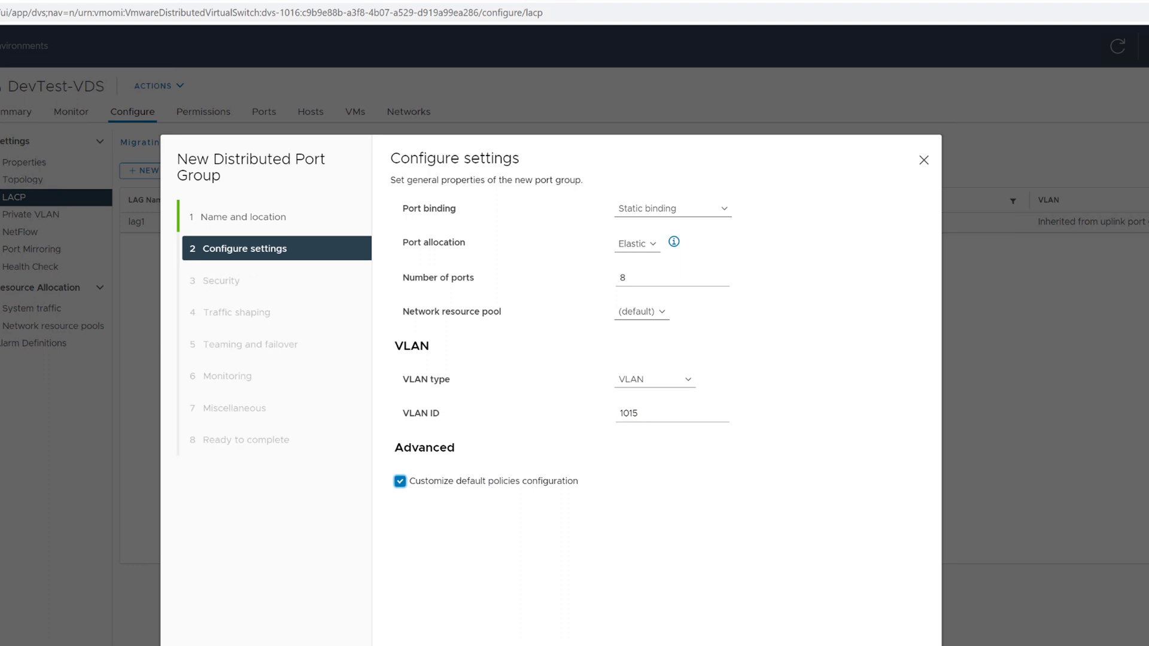
pyautogui.press('Return')
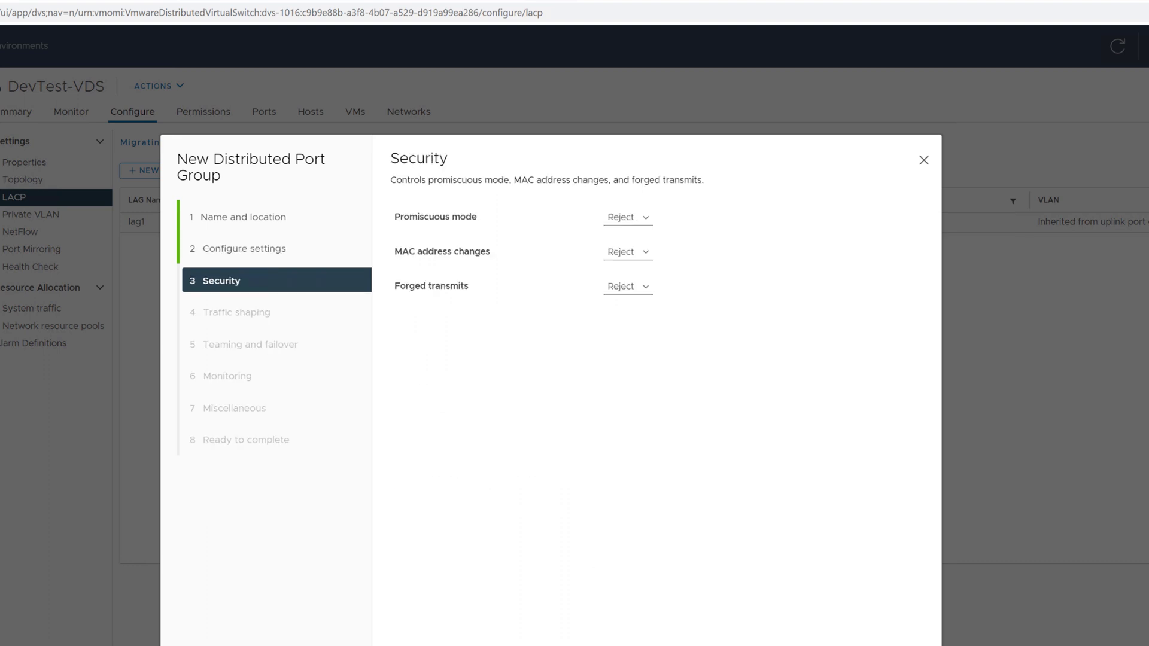
pyautogui.press('Return')
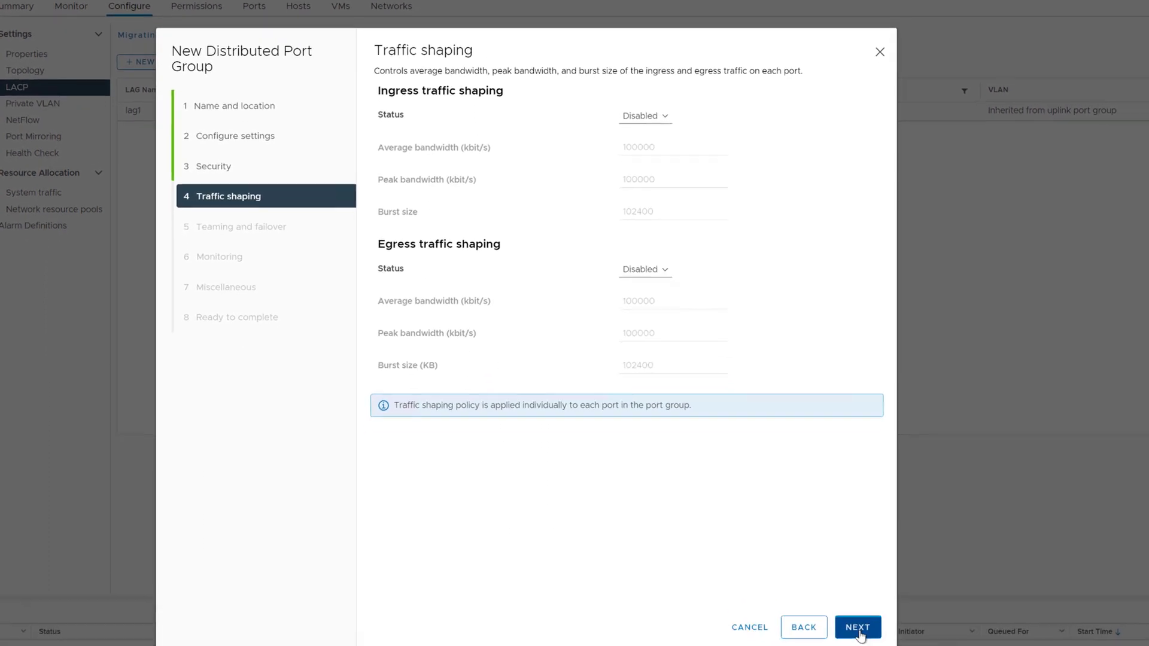
pyautogui.click(853, 606)
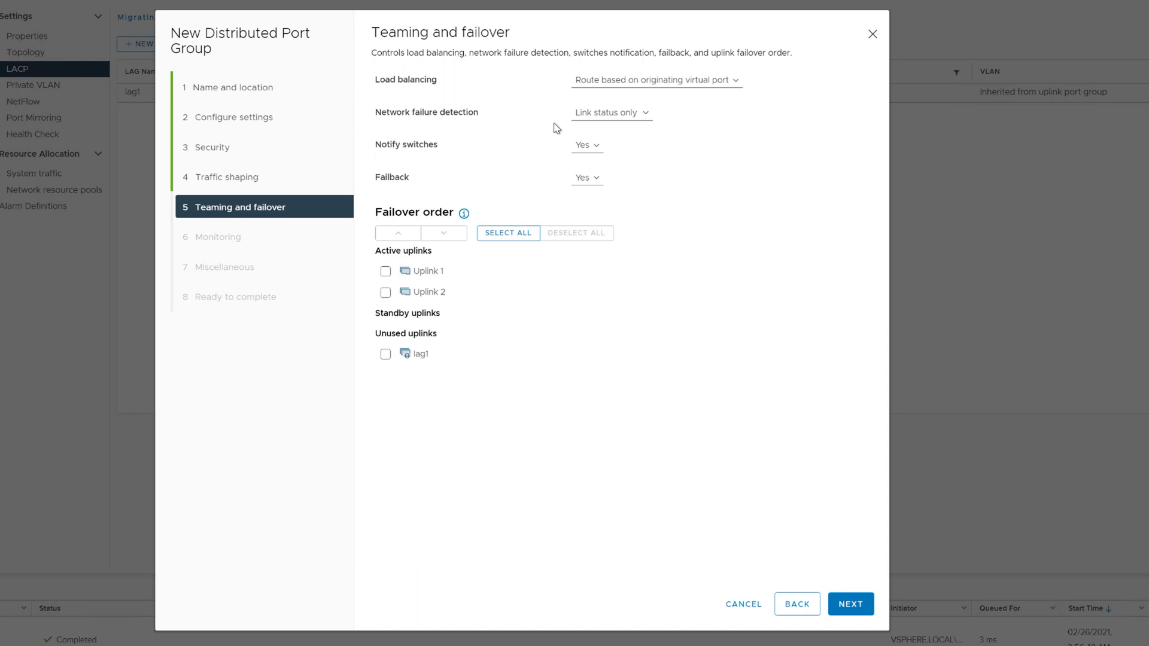
# - Move Uplink 1 and Uplink 2 down to Unused uplinks
pyautogui.click(386, 271)
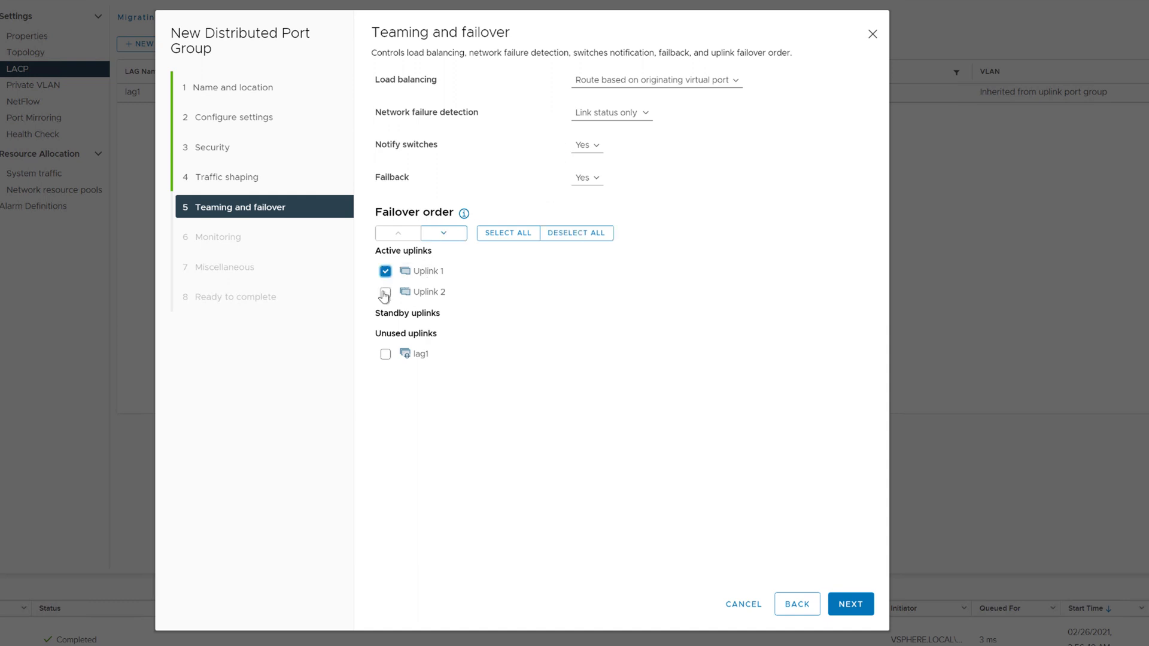
pyautogui.click(385, 293)
pyautogui.click(447, 234)
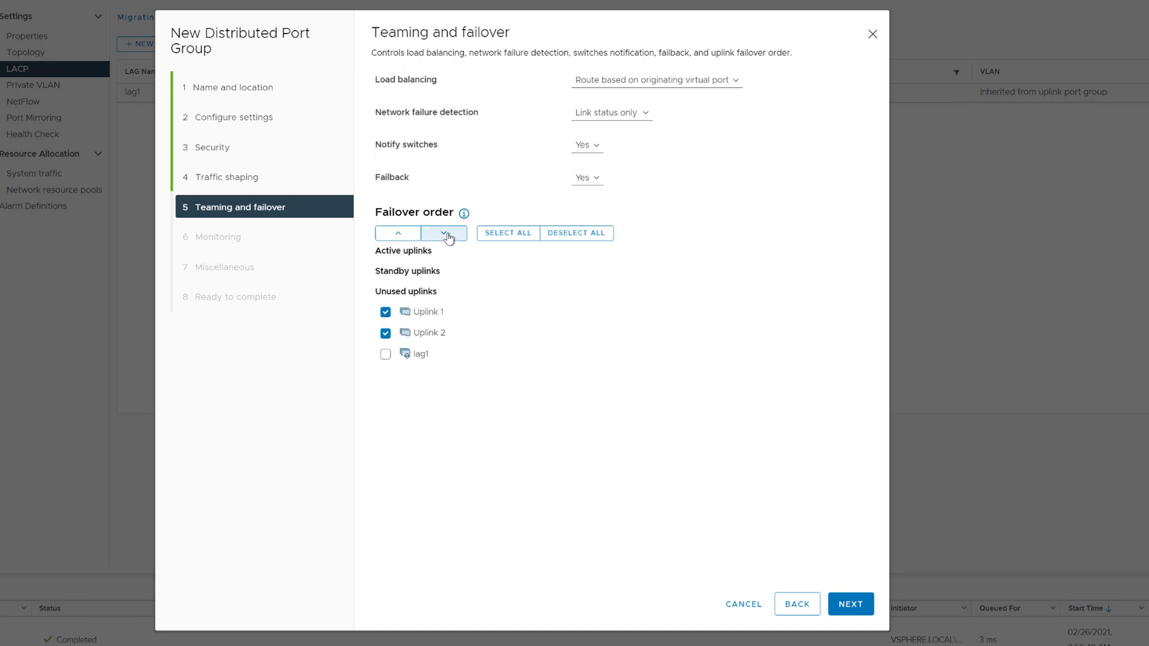
pyautogui.click(385, 311)
pyautogui.click(386, 334)
# - Move lag1 up into Active uplinks as the only active uplink
pyautogui.click(386, 354)
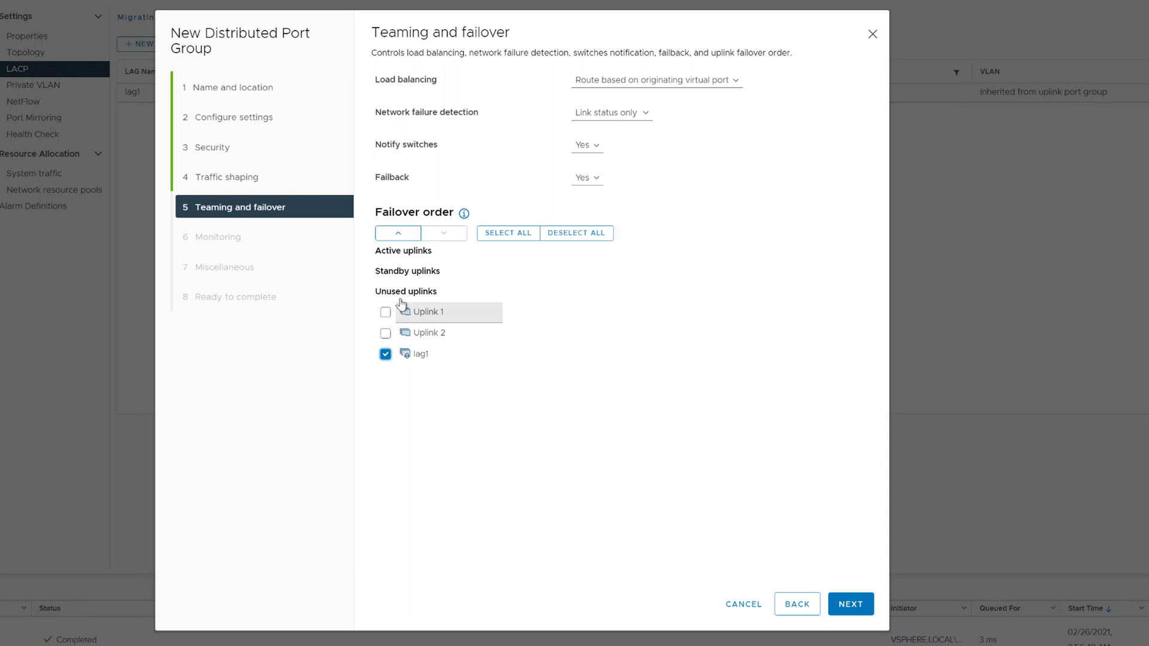
pyautogui.click(398, 233)
pyautogui.click(400, 235)
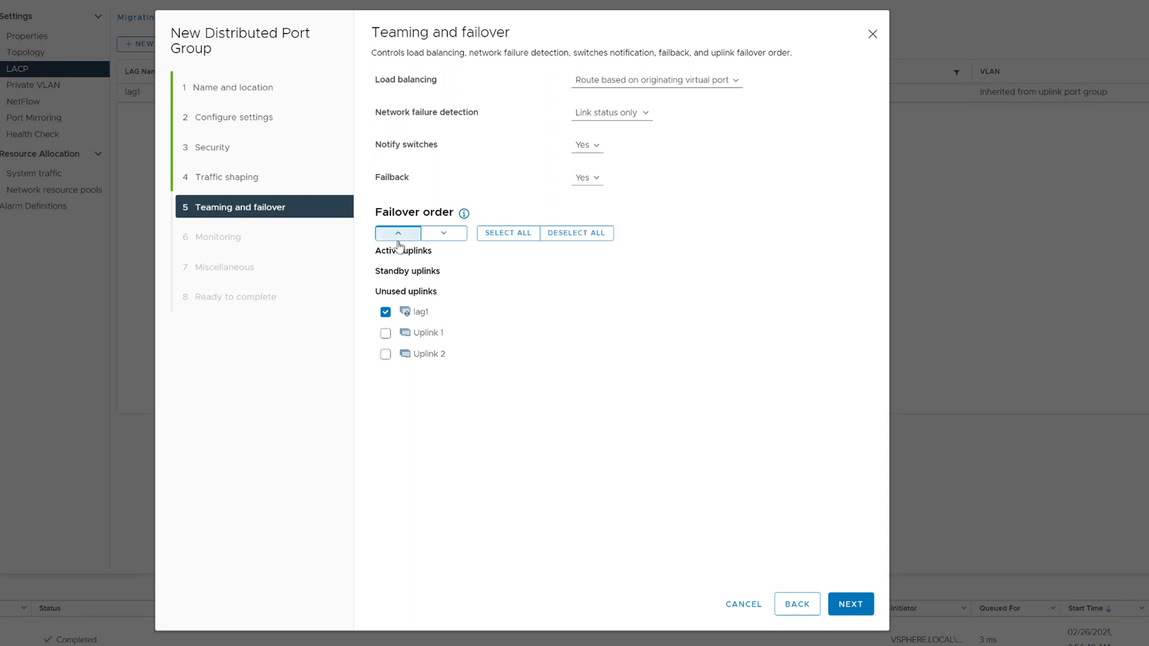
pyautogui.click(398, 236)
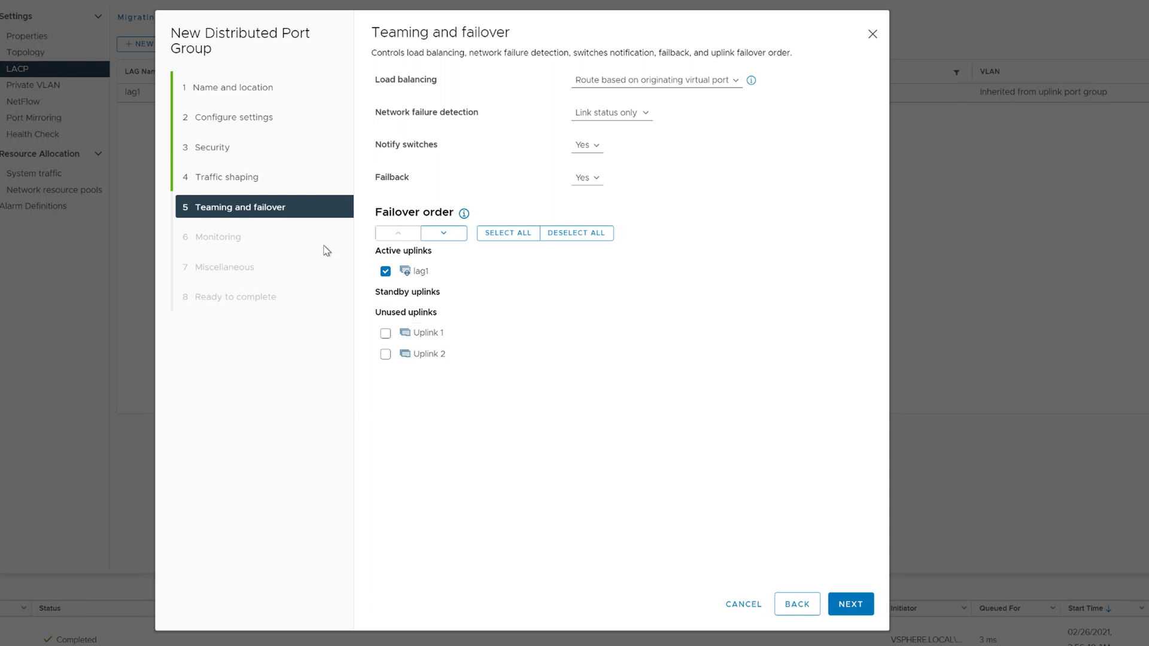
# - Accept Monitoring and Miscellaneous defaults and finish creating port group DevTest-1015
pyautogui.click(850, 605)
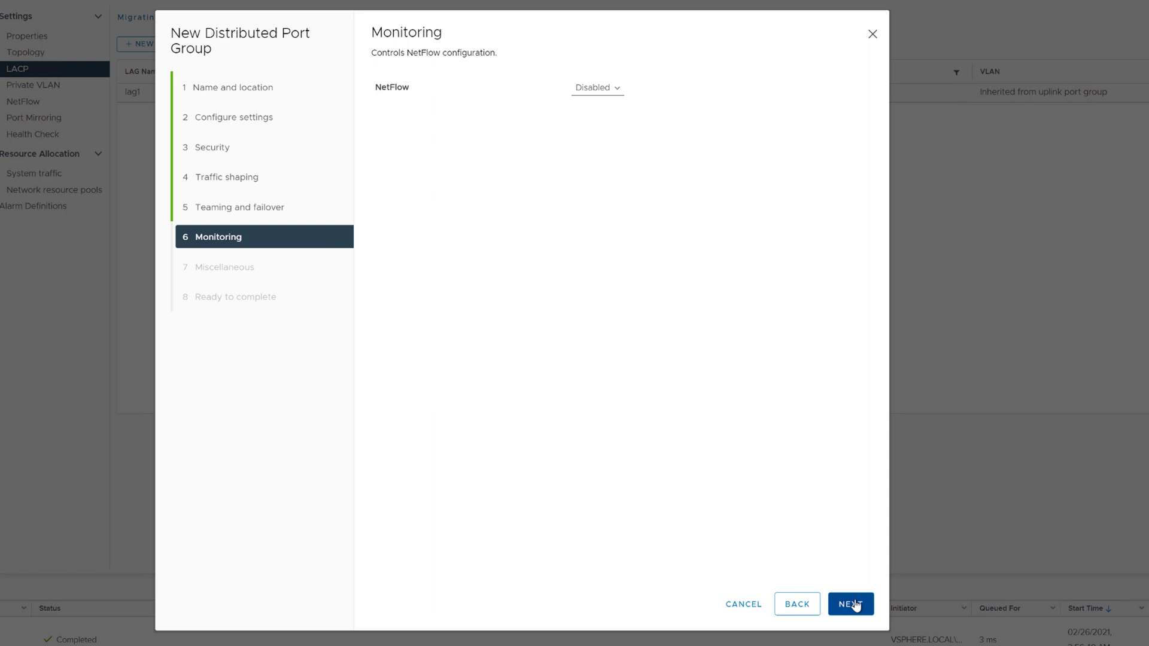
pyautogui.click(855, 607)
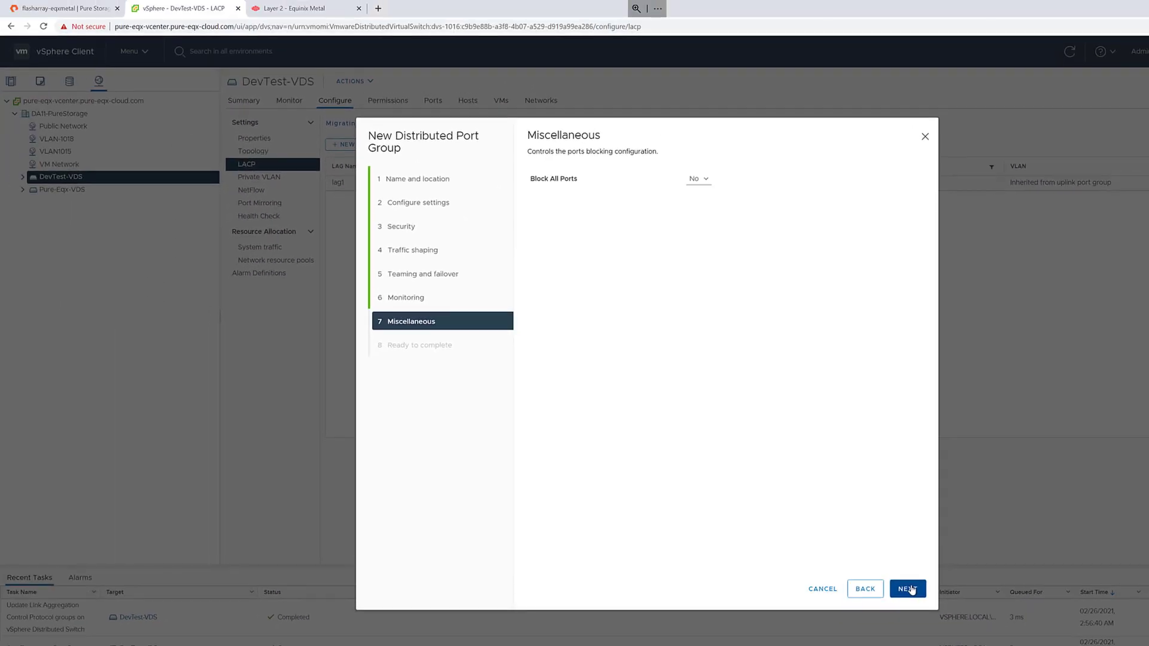
pyautogui.click(911, 590)
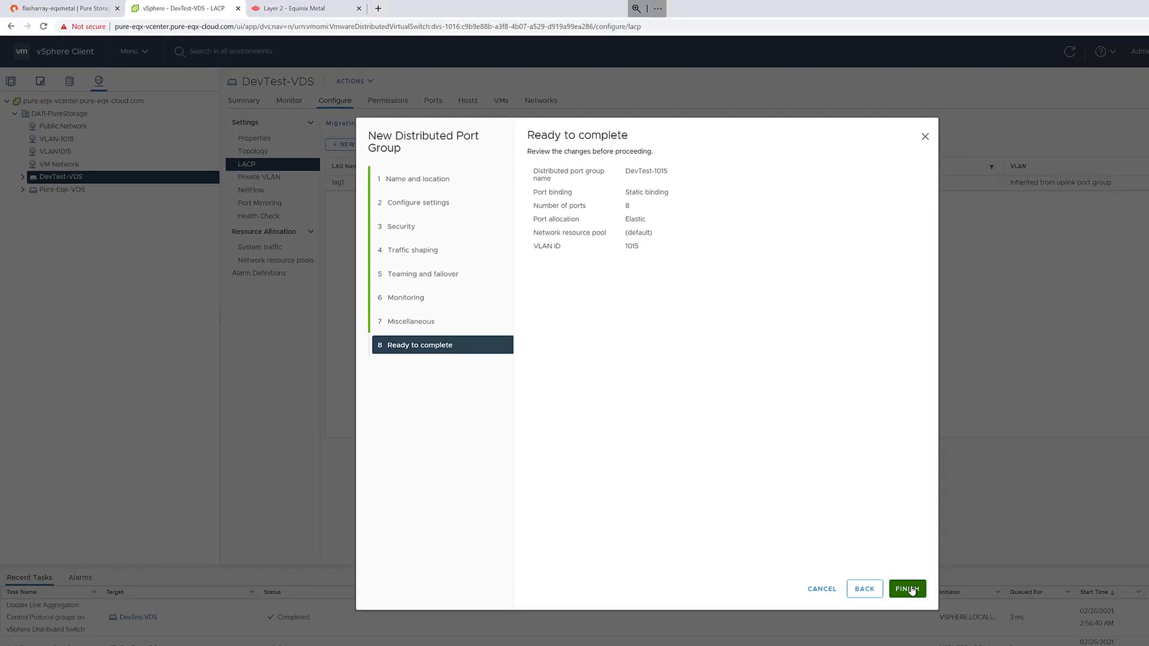
pyautogui.click(909, 589)
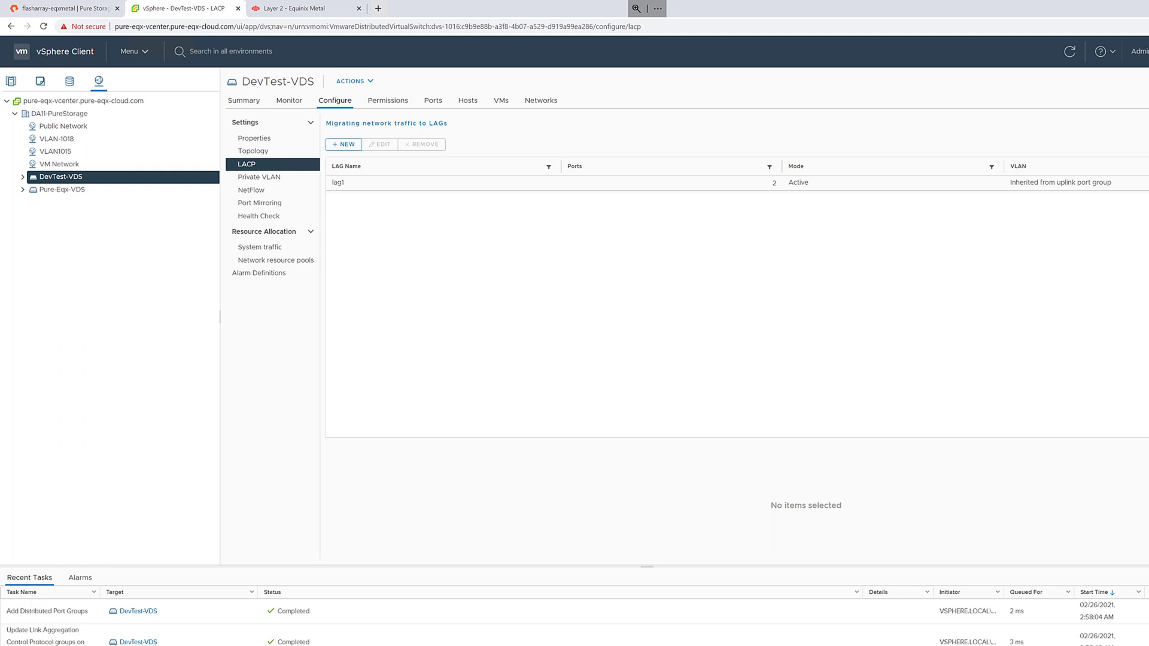
pyautogui.click(293, 8)
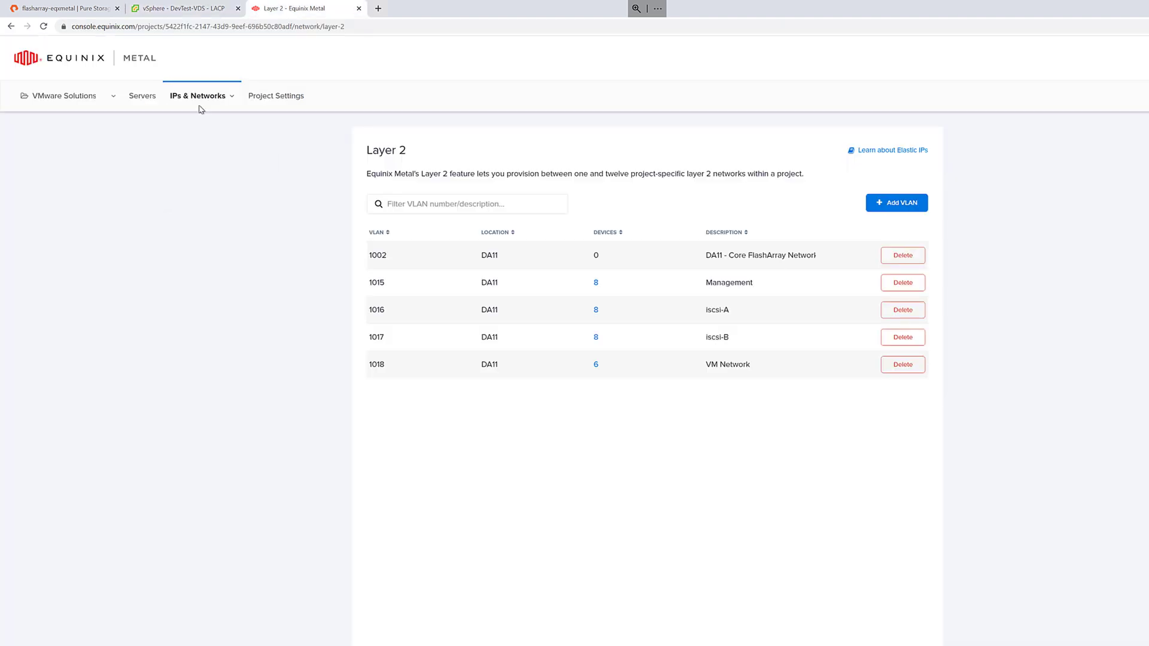
pyautogui.click(139, 97)
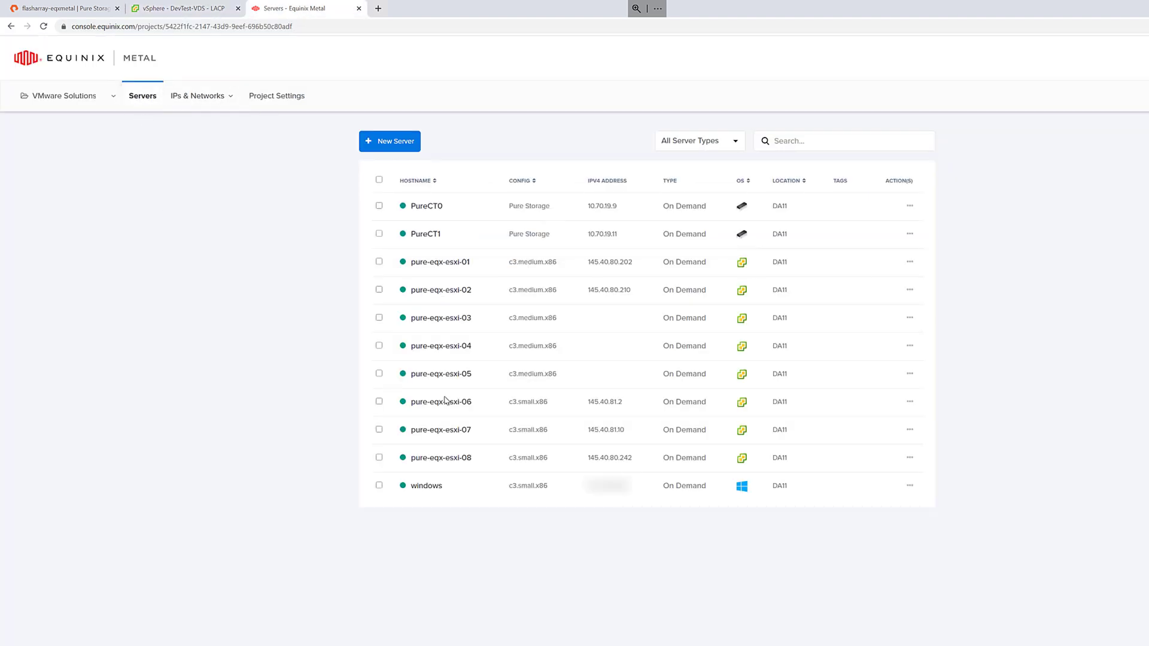
pyautogui.click(462, 405)
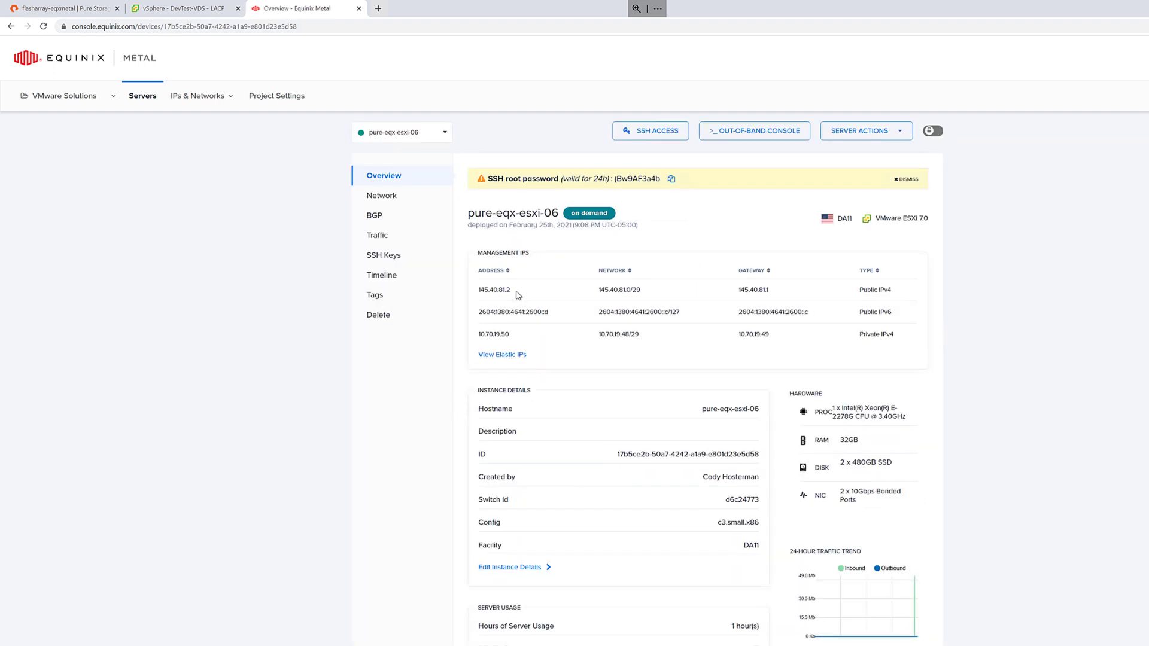
# - Select the public IPv4 address 145.40.81.2 and show the server's network settings
pyautogui.moveTo(514, 291); pyautogui.dragTo(478, 297)
pyautogui.doubleClick(487, 289)
pyautogui.click(383, 196)
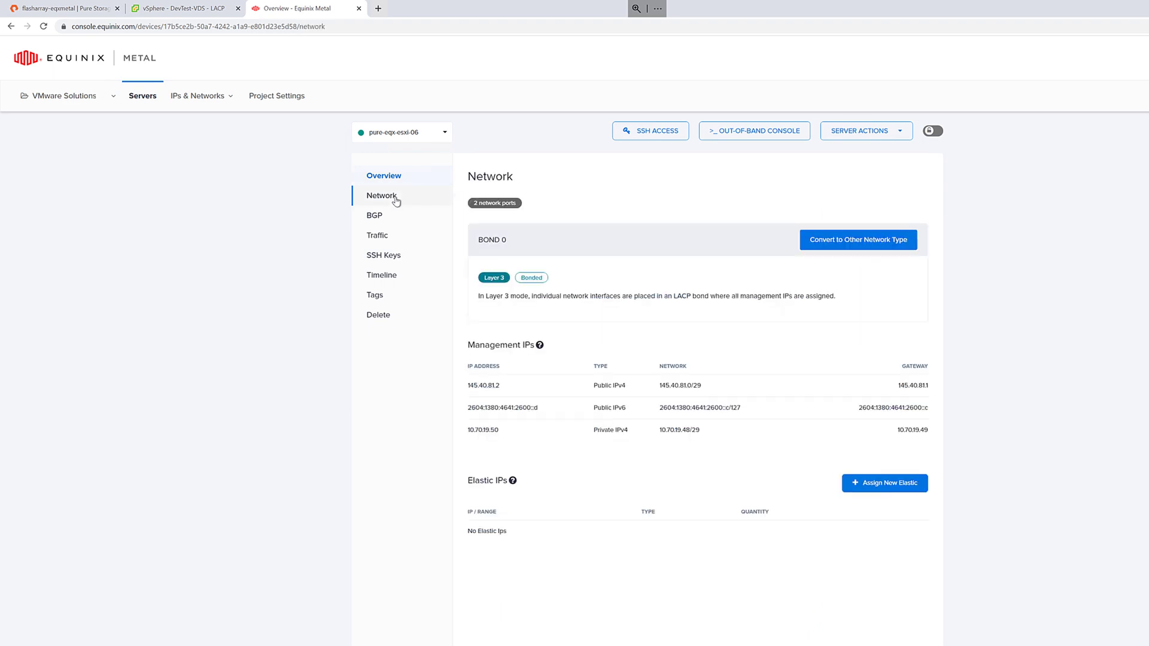
# - Convert pure-eqx-esxi-06 to Hybrid networking with the second interface Unbonded
pyautogui.click(859, 239)
pyautogui.click(1033, 206)
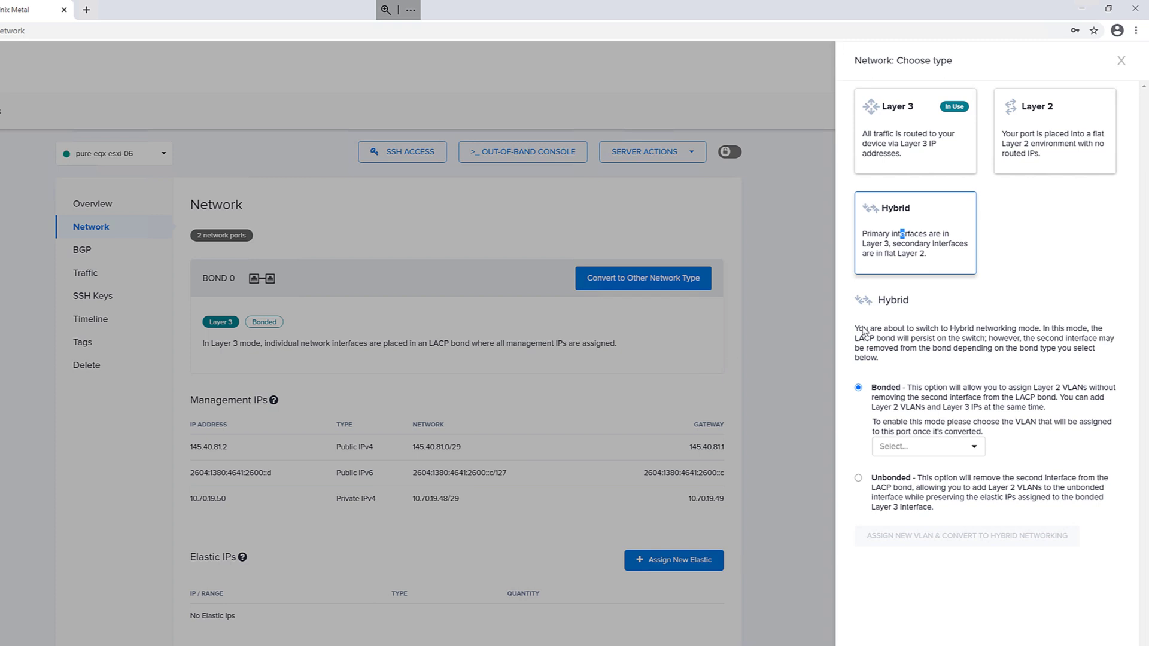
pyautogui.click(860, 478)
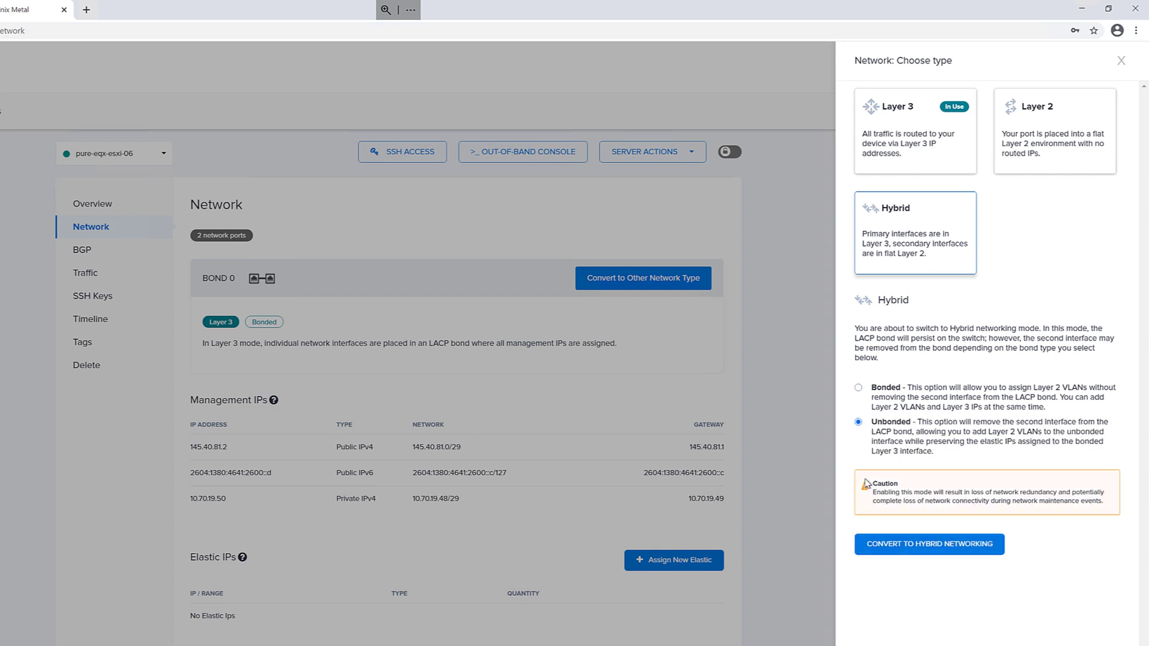
pyautogui.click(944, 544)
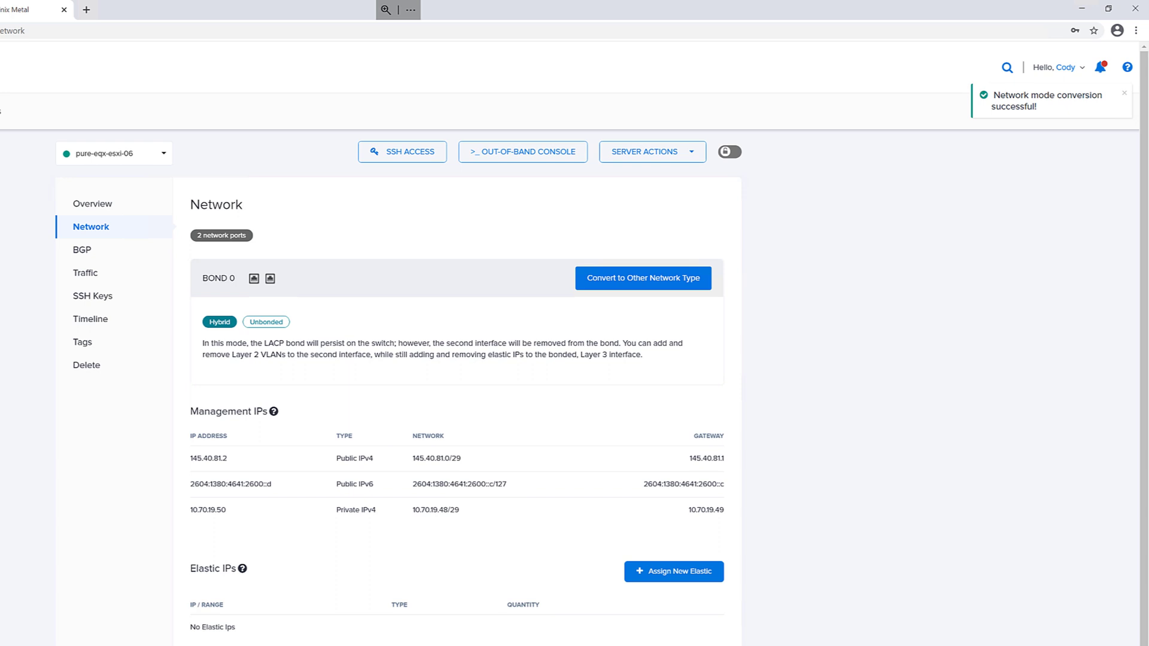
pyautogui.scroll(-1, 395, 574)
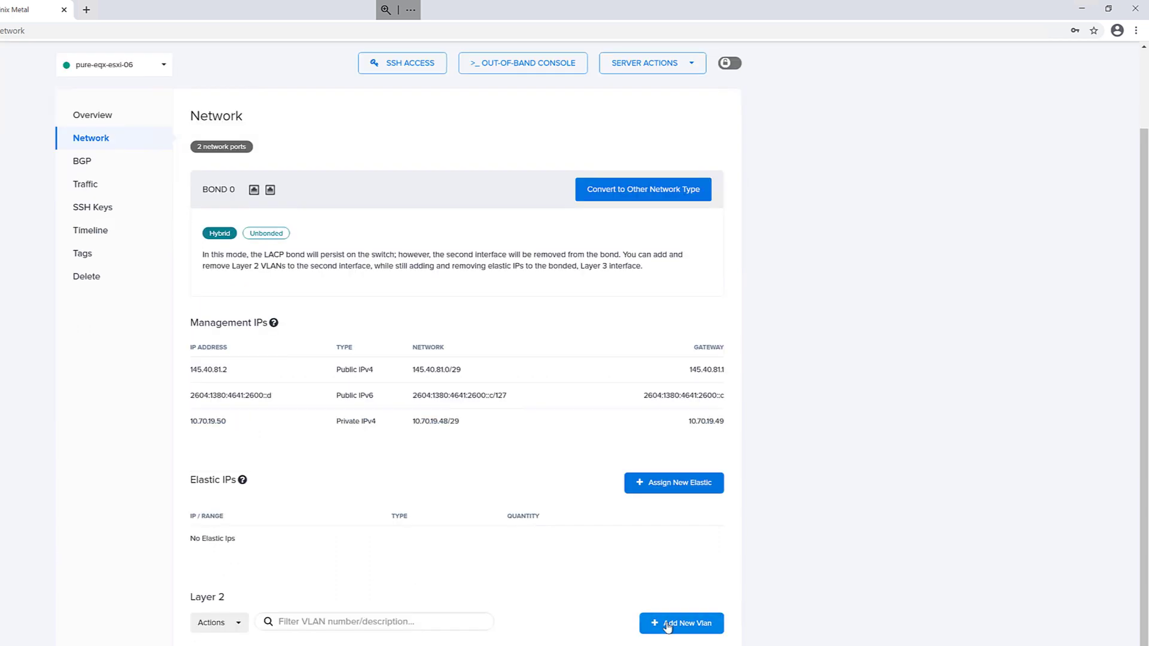
# - Assign the 1015 - Management VLAN to the server's eth1 interface
pyautogui.click(667, 627)
pyautogui.click(893, 116)
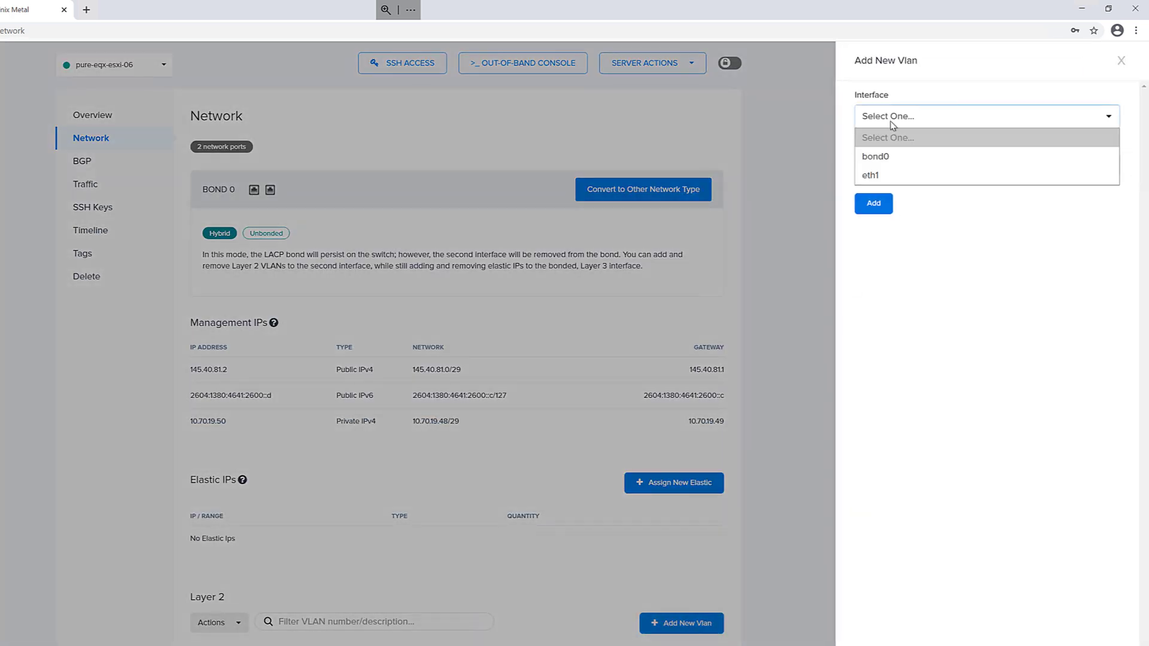
pyautogui.click(894, 174)
pyautogui.click(893, 166)
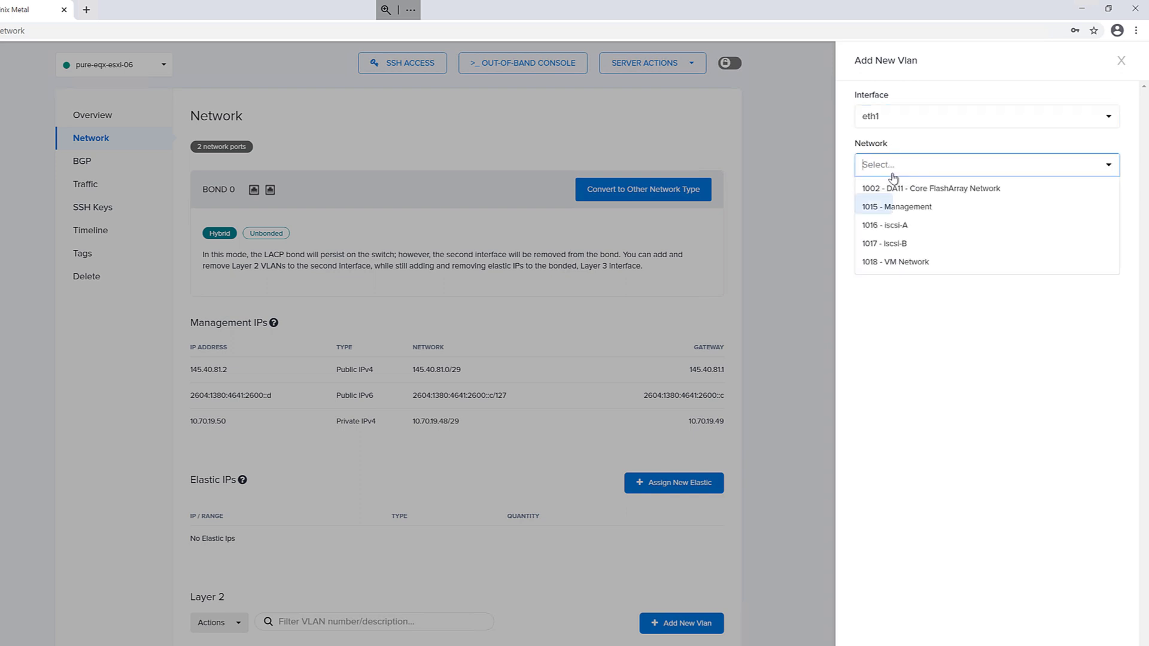
pyautogui.click(896, 207)
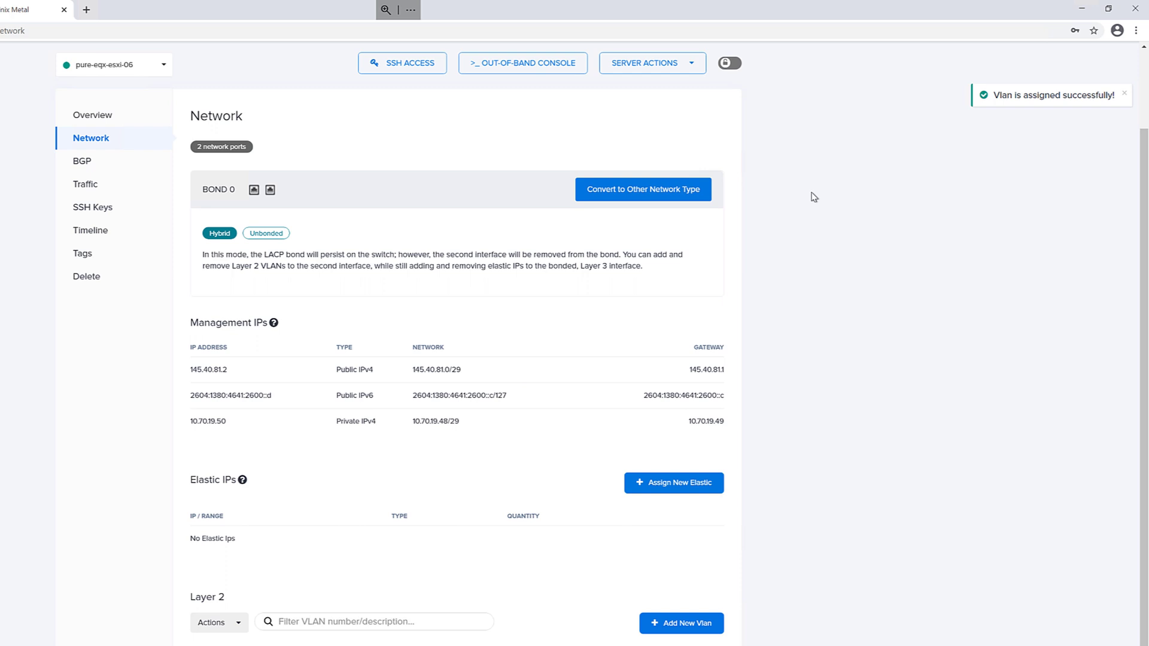
# - Assign the 1018 - VM Network VLAN to eth1 as well
pyautogui.click(685, 625)
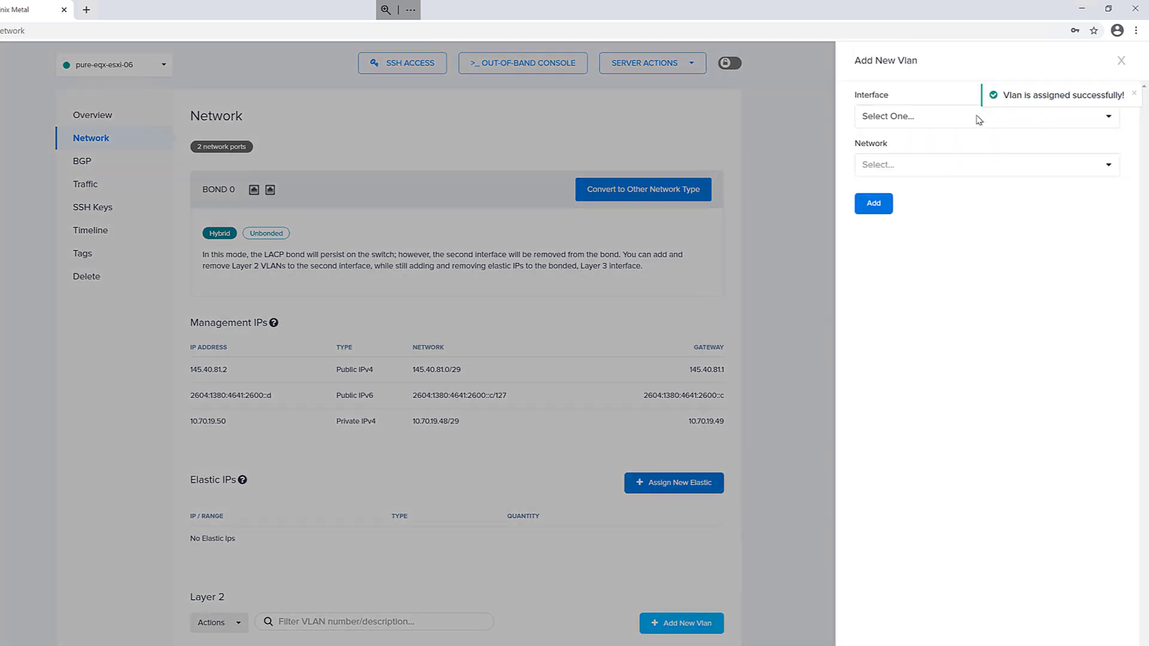
pyautogui.click(943, 118)
pyautogui.click(870, 175)
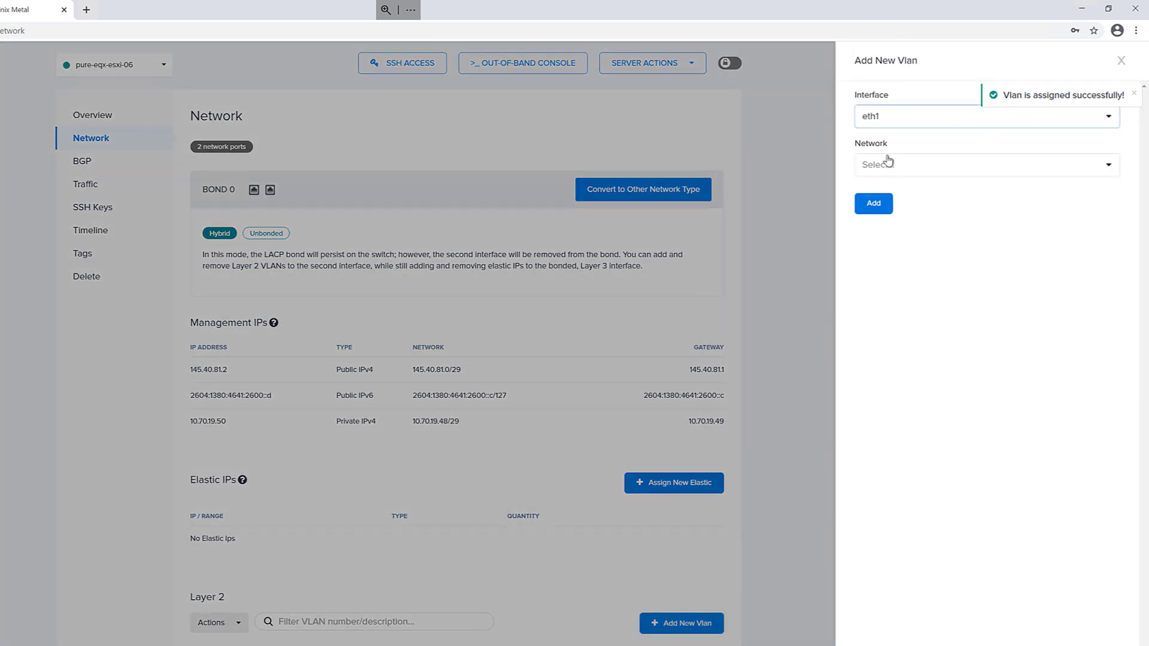
pyautogui.click(889, 165)
pyautogui.click(900, 244)
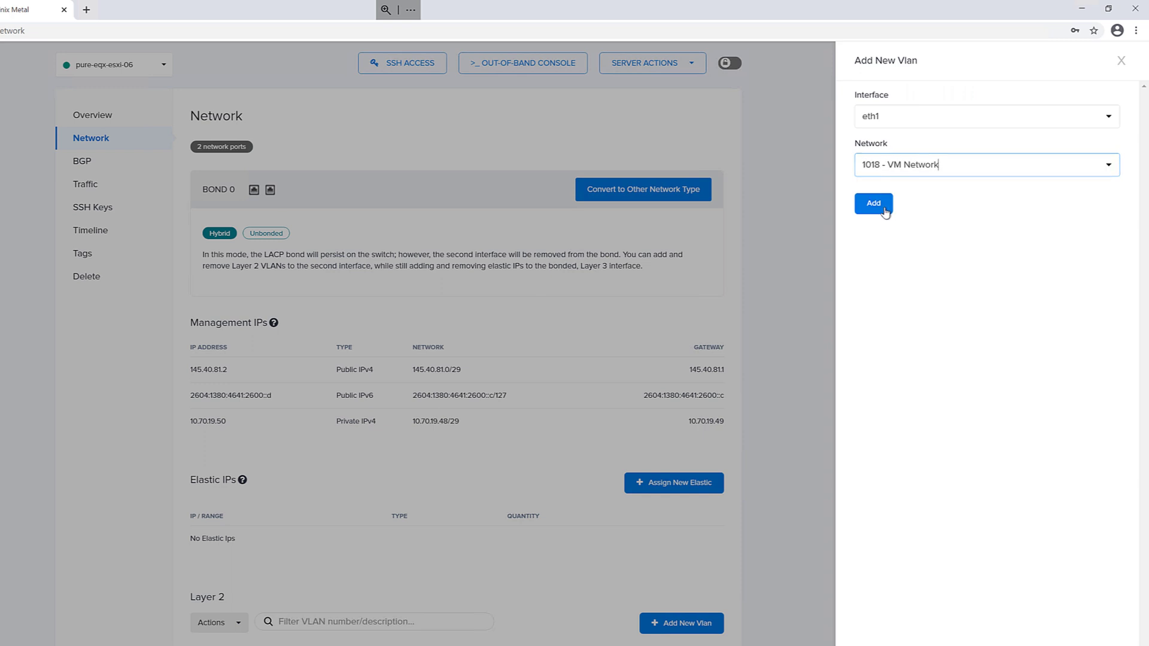
pyautogui.click(887, 214)
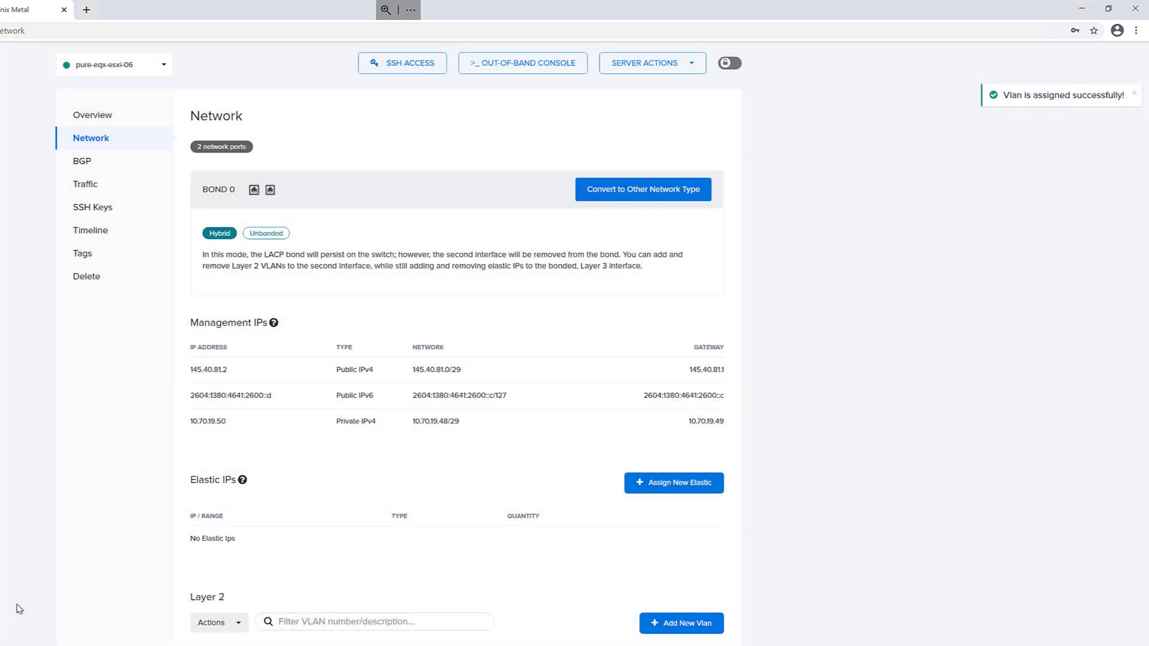
# - Copy the public IPv4 145.40.81.2 and browse to it in a new tab
pyautogui.tripleClick(225, 371)
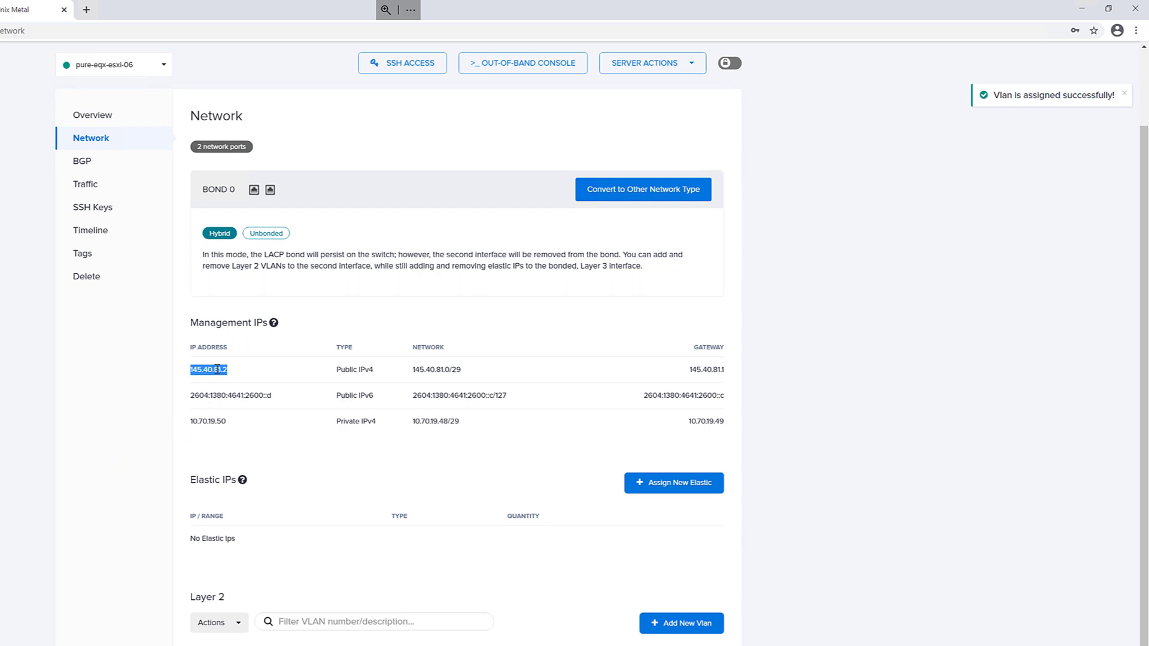
pyautogui.rightClick(216, 370)
pyautogui.click(243, 383)
pyautogui.click(85, 10)
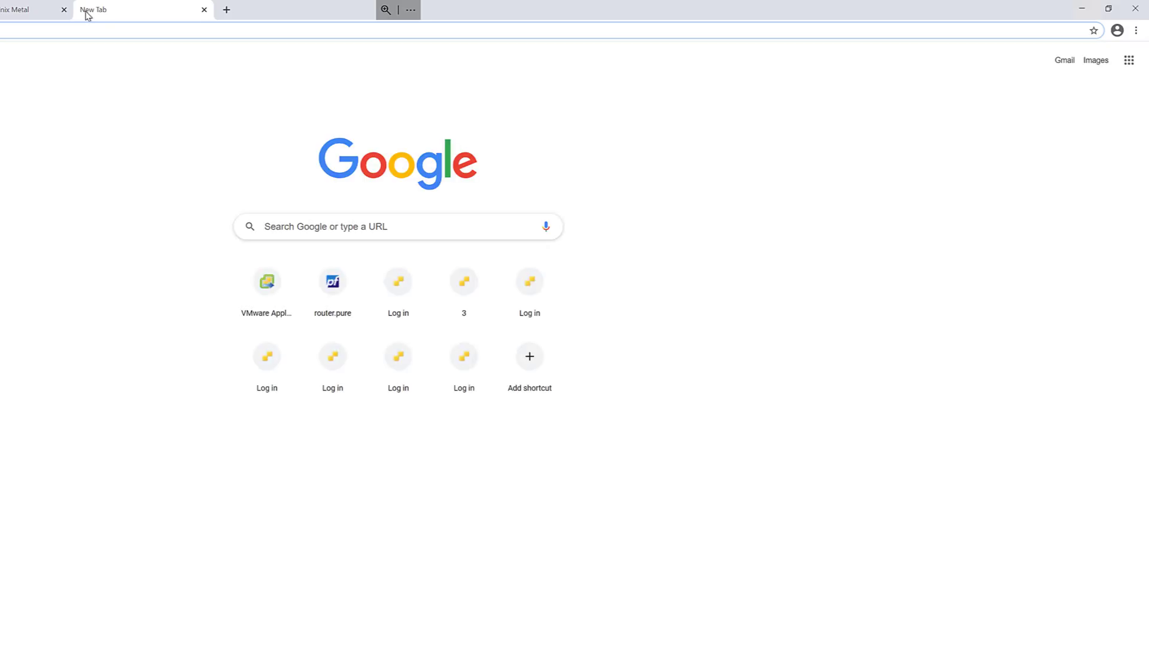
pyautogui.click(31, 35)
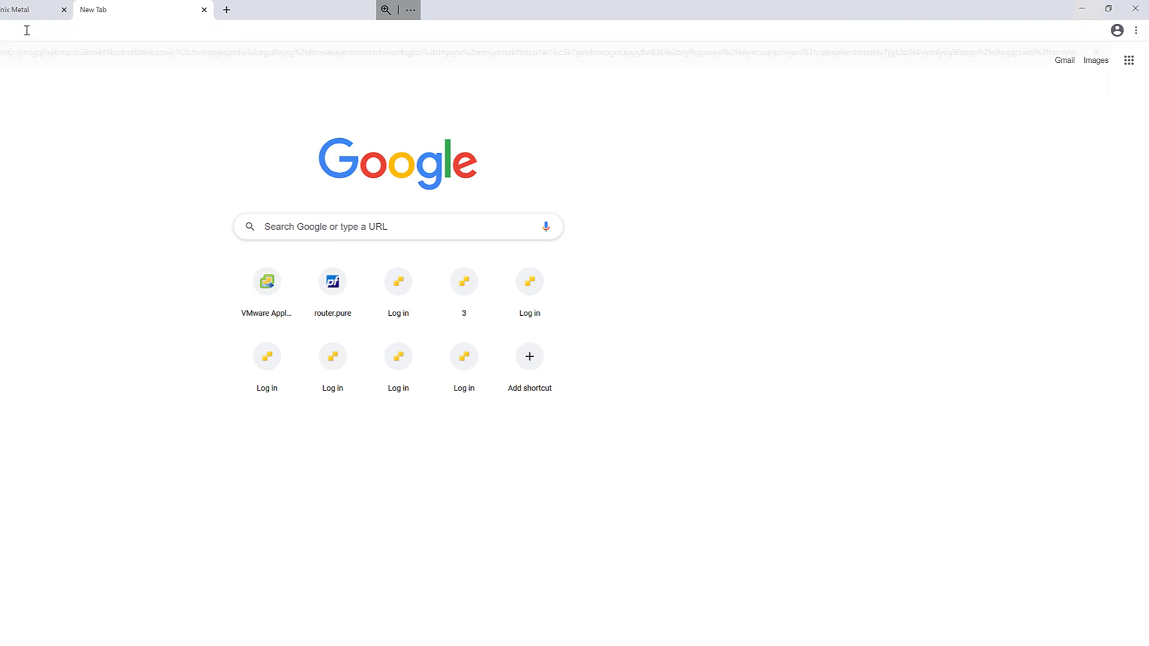
pyautogui.hotkey('ctrl', 'v')
pyautogui.press('Return')
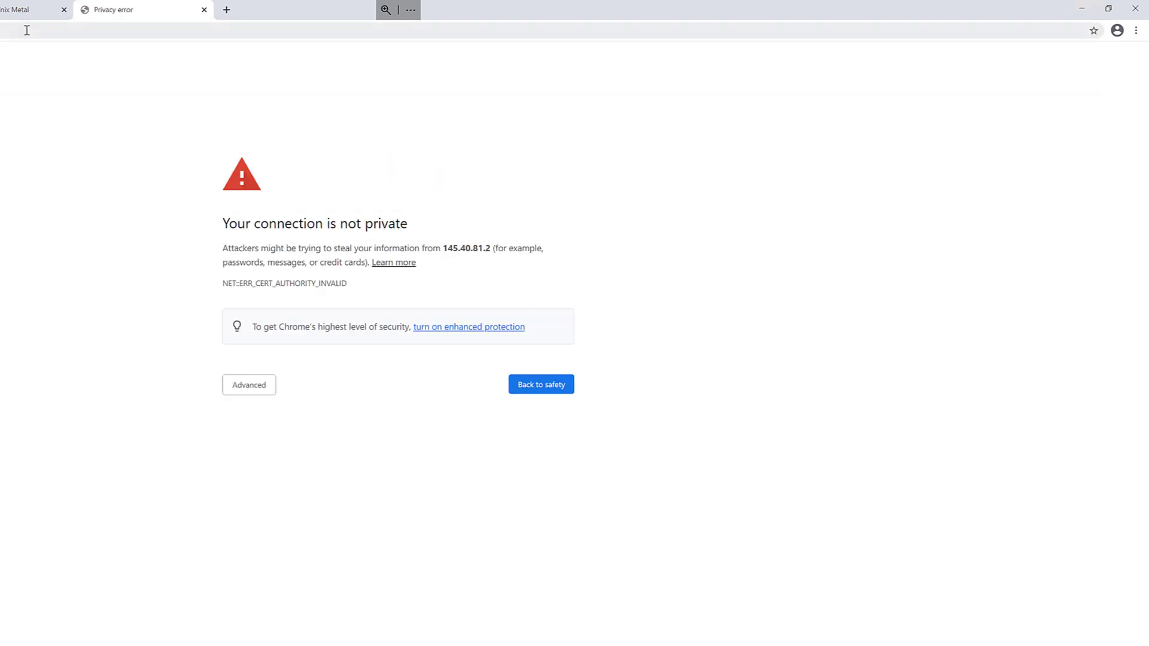
# - Proceed past the certificate warning to the ESXi host login page
pyautogui.click(241, 386)
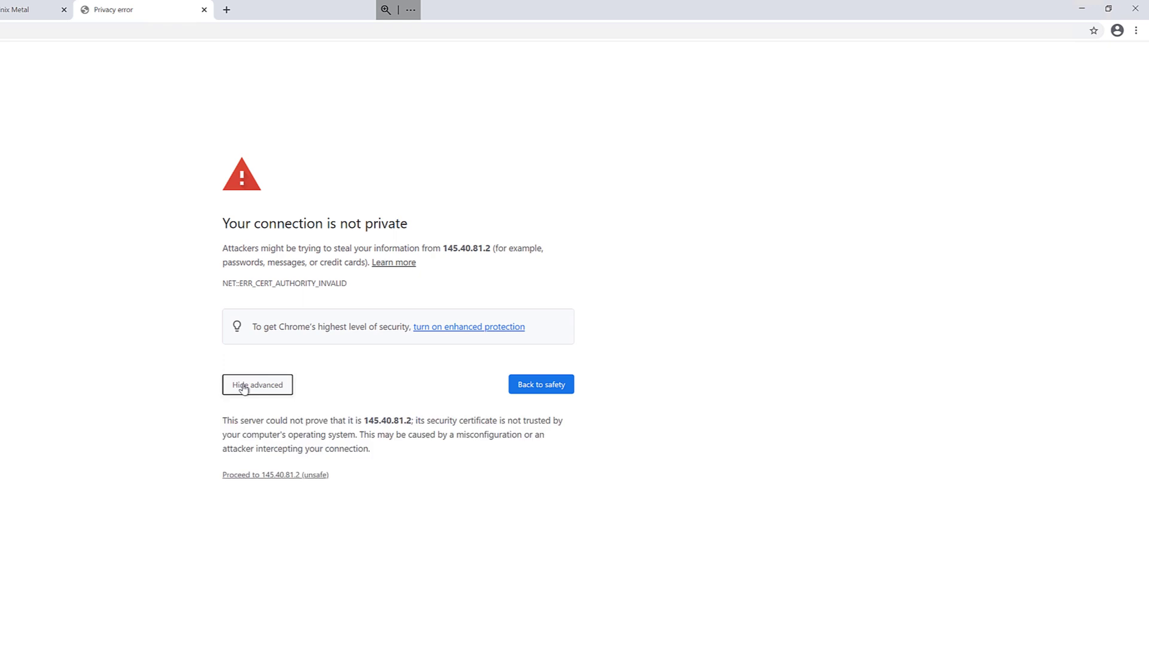
pyautogui.click(266, 479)
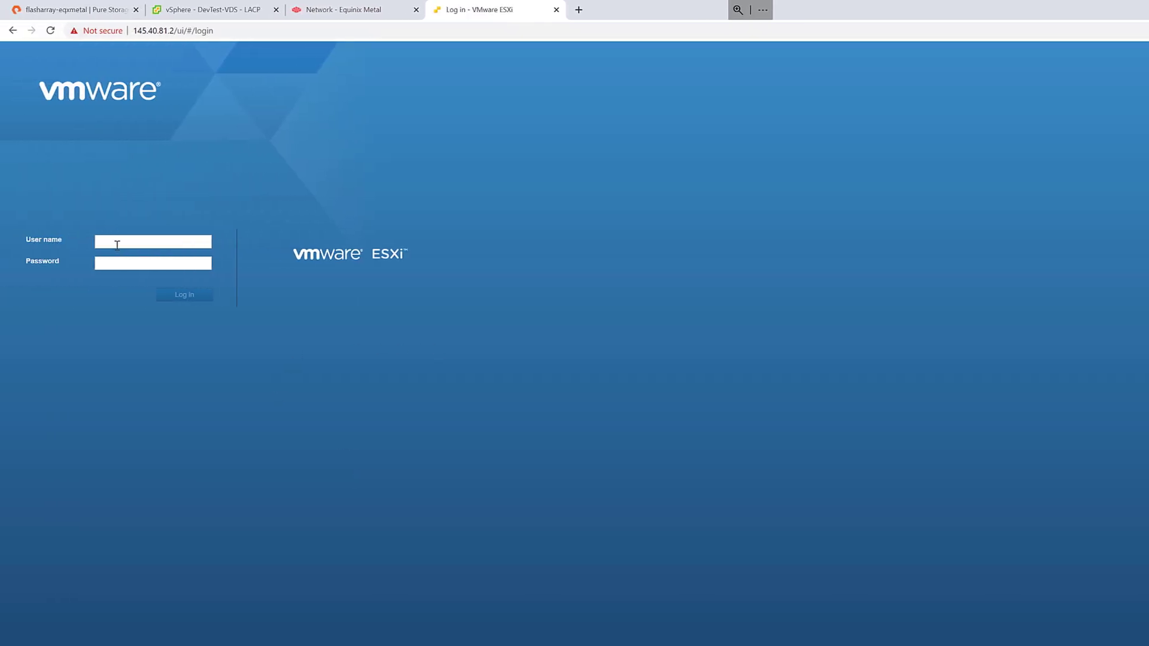
# - Log in as root with the SSH root password copied from the Equinix Metal overview
pyautogui.click(109, 242)
pyautogui.write('root')
pyautogui.press('Tab')
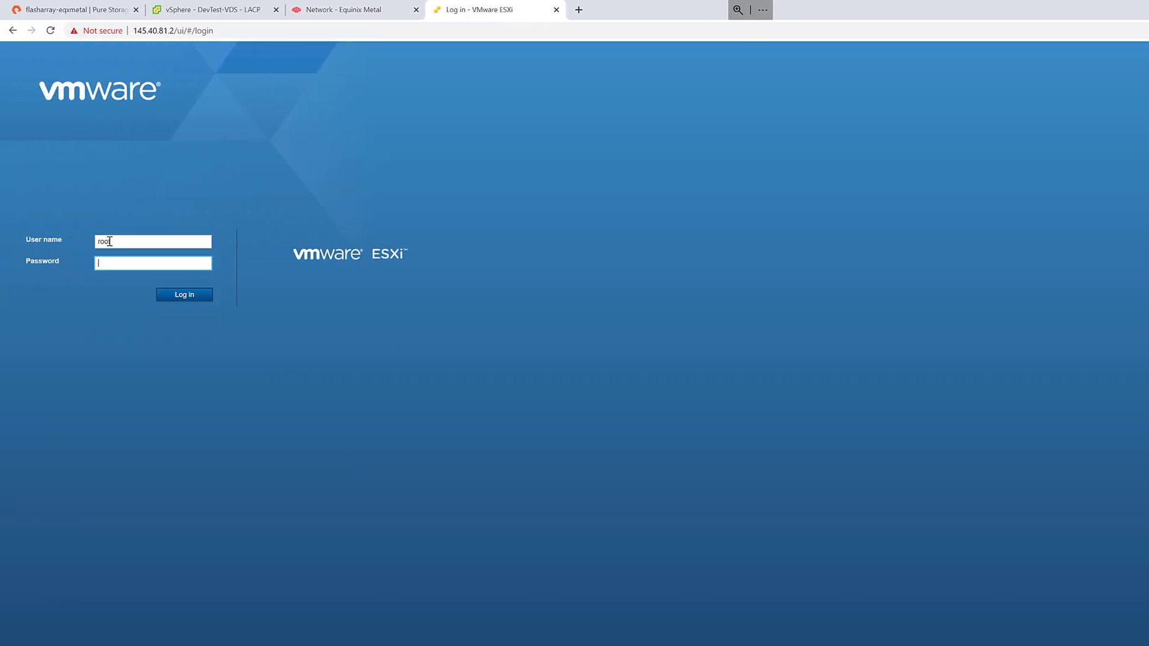
pyautogui.click(348, 17)
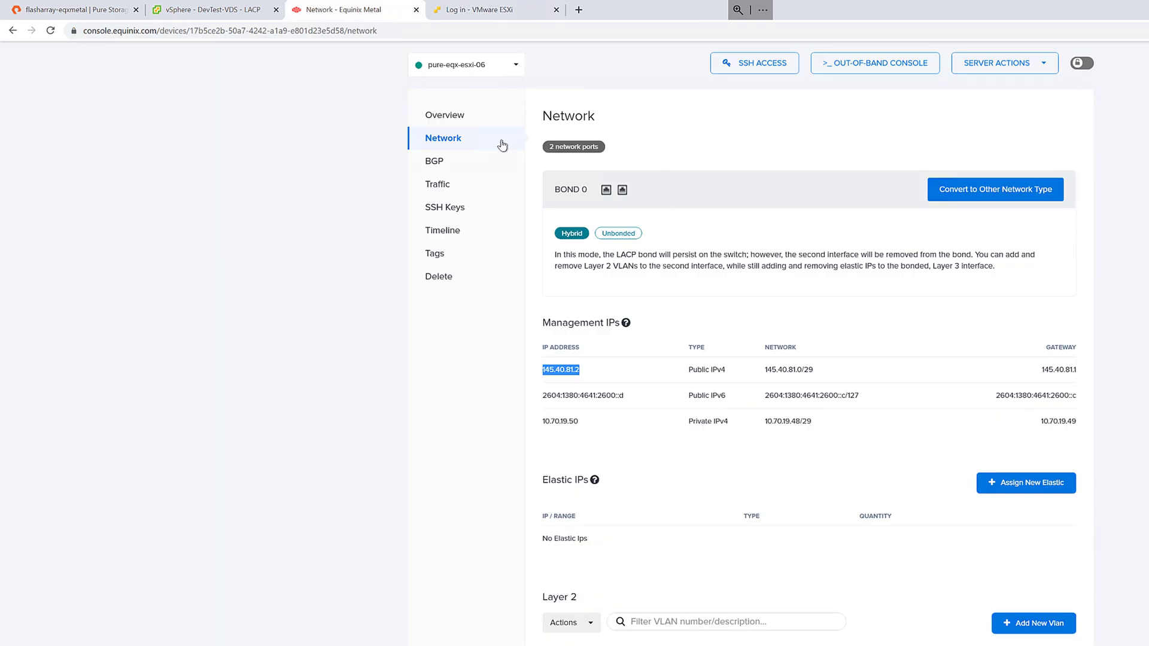
pyautogui.click(462, 117)
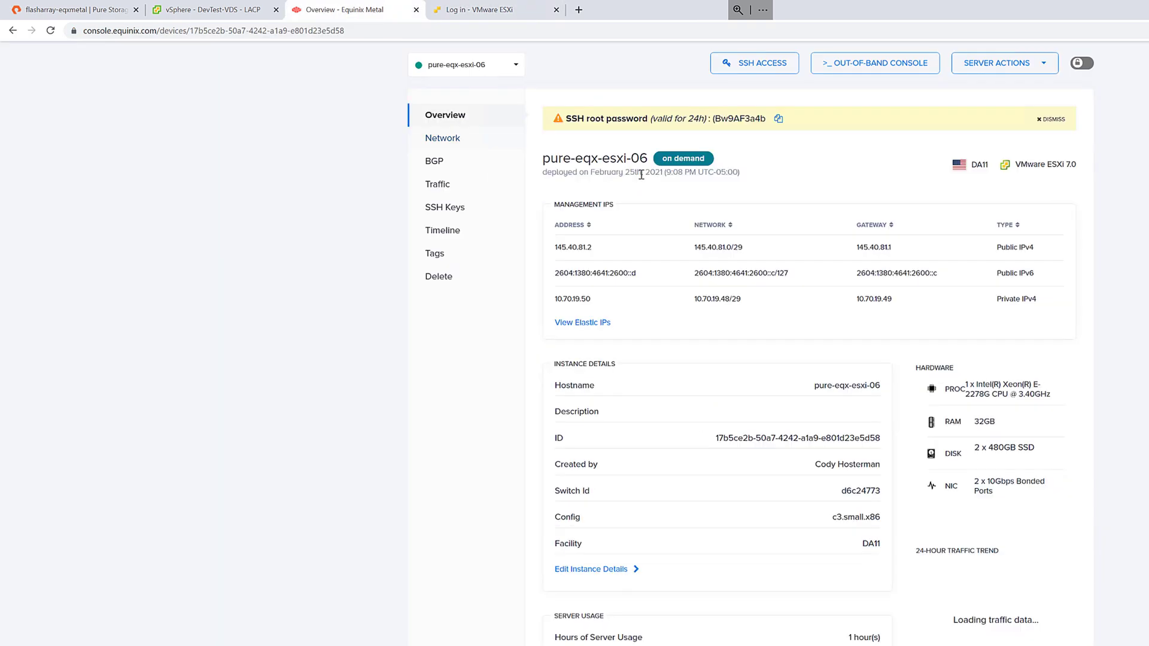
pyautogui.click(779, 118)
pyautogui.click(489, 17)
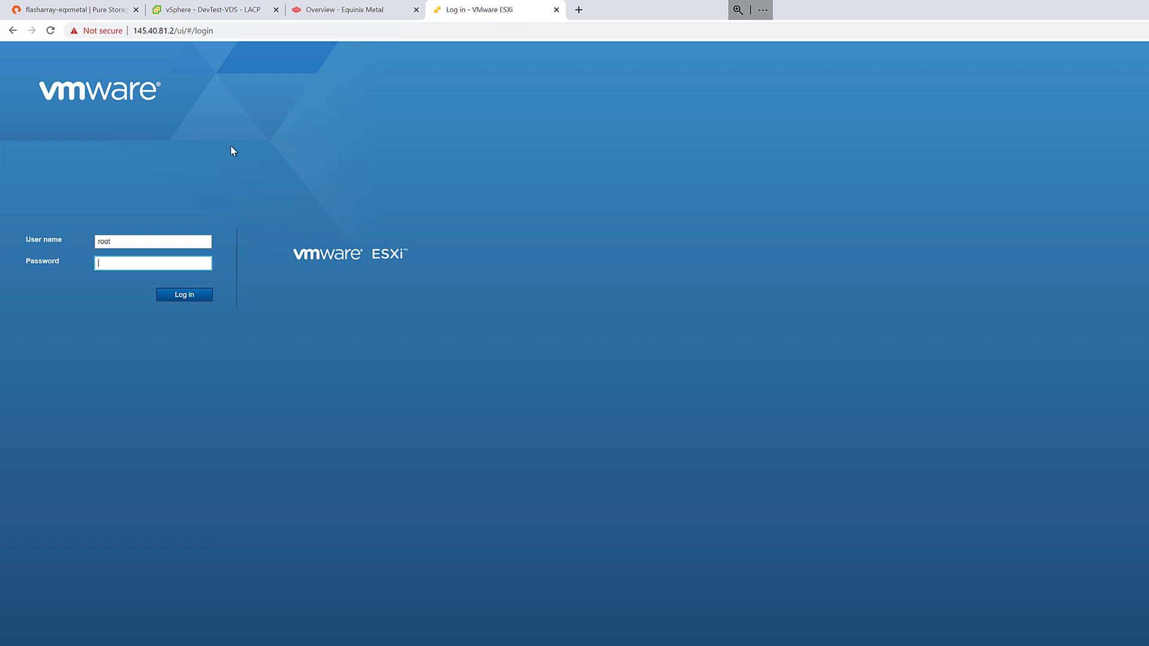
pyautogui.hotkey('ctrl', 'v')
pyautogui.click(185, 296)
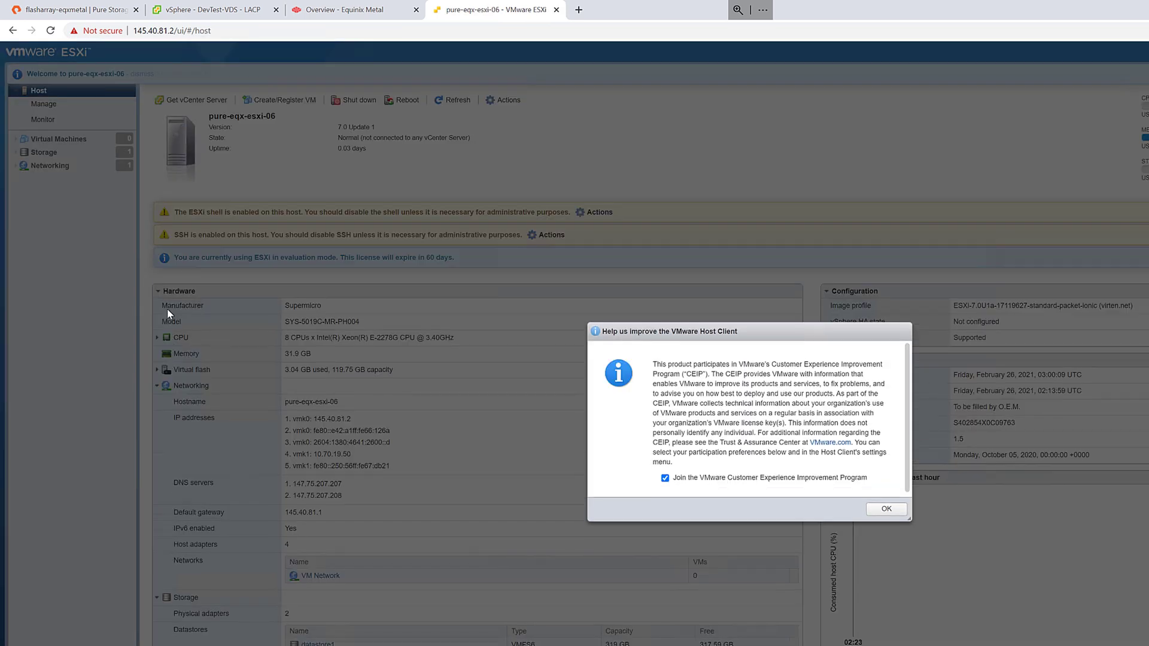
# - Dismiss the CEIP notice and show the host's Networking virtual switches list
pyautogui.click(885, 510)
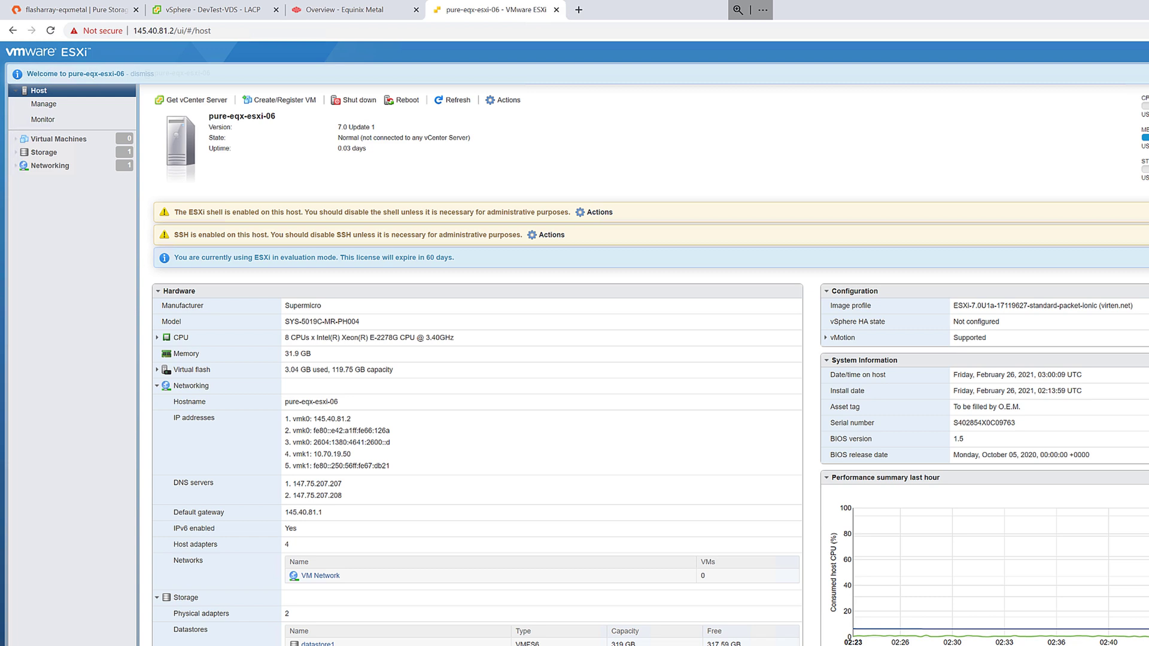
pyautogui.click(51, 166)
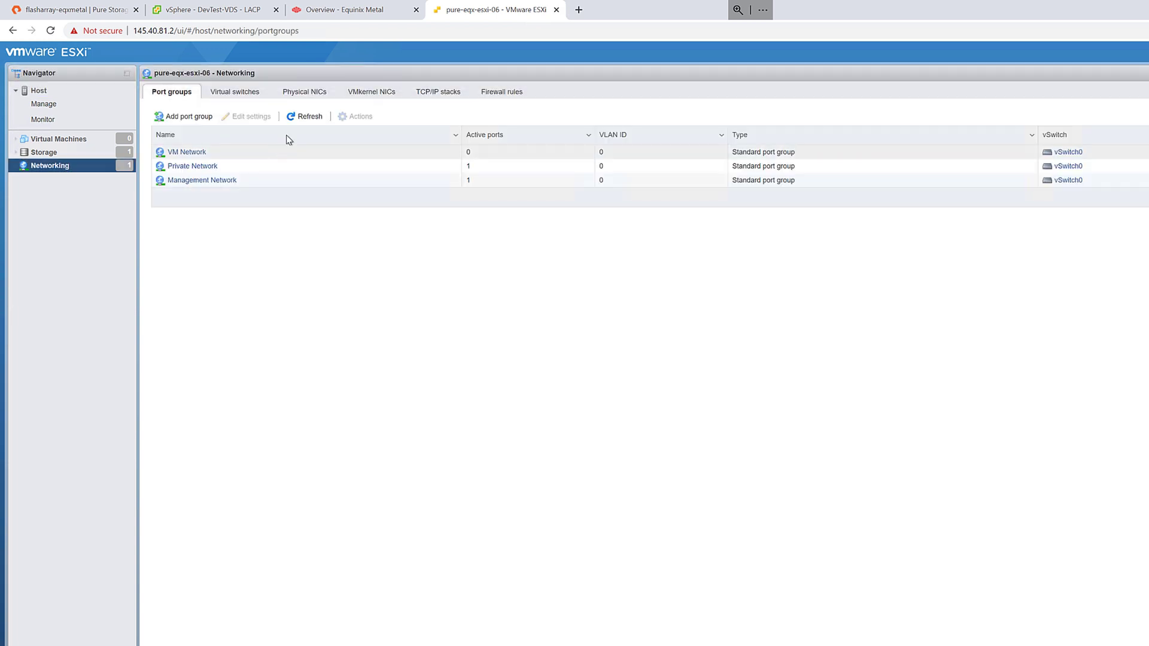
pyautogui.click(234, 91)
# - Add standard switch vSwitch1 using vmnic3 (Up) as Uplink 1
pyautogui.click(228, 121)
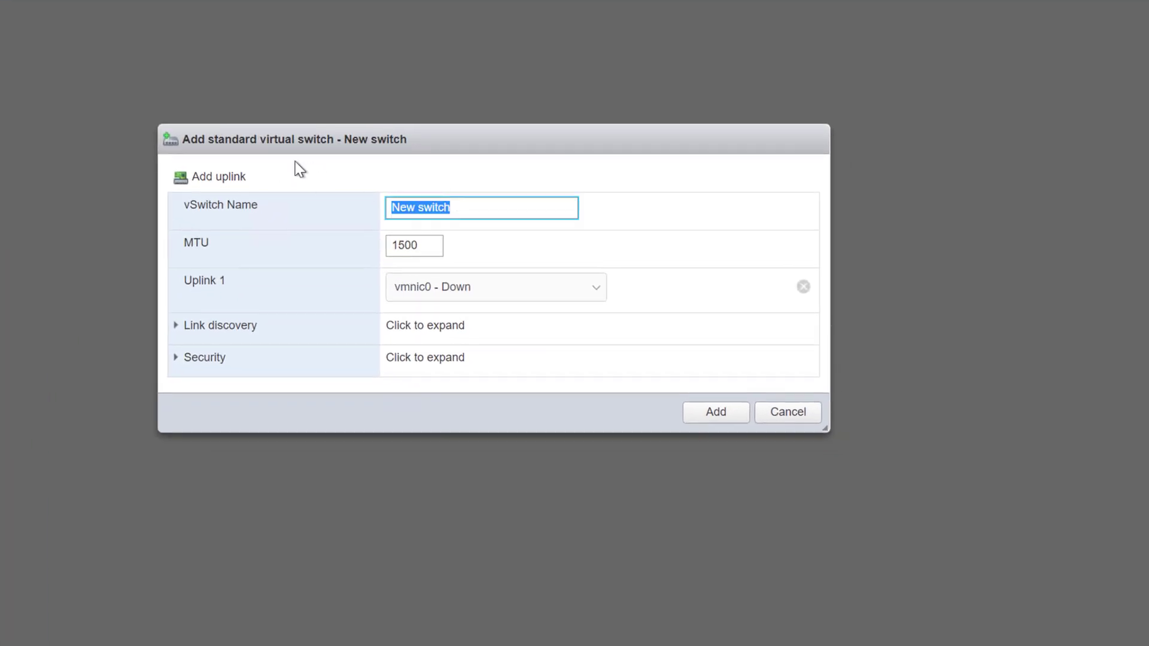
pyautogui.write('vSwithc')
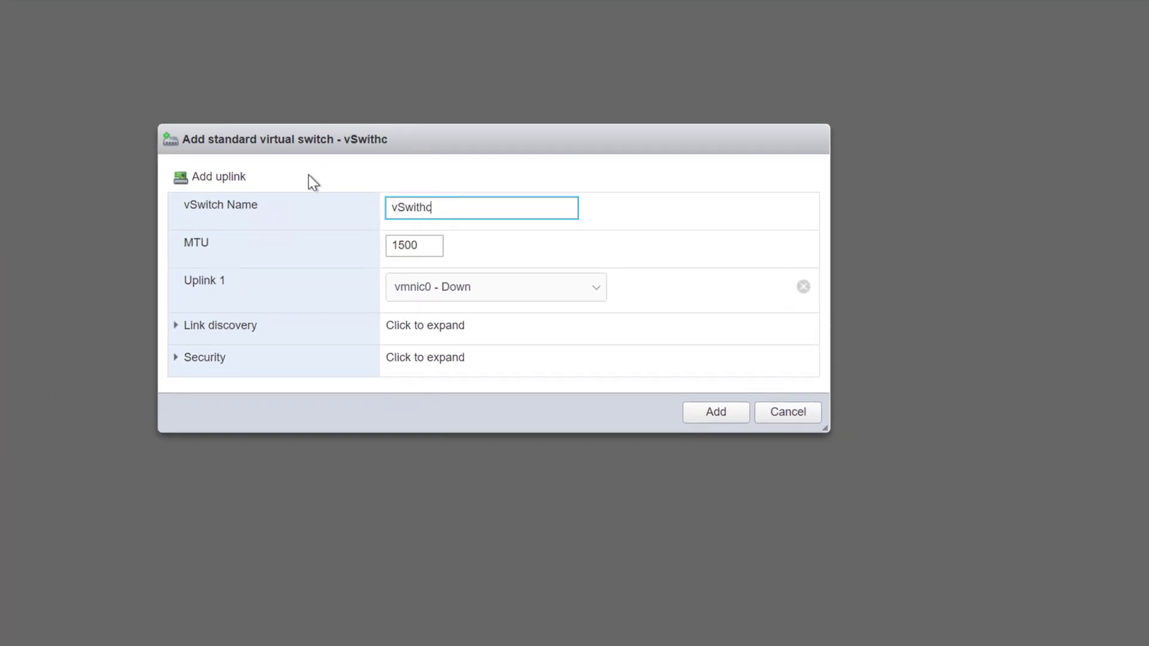
pyautogui.press('BackSpace')
pyautogui.press('BackSpace')
pyautogui.write('ch1')
pyautogui.click(462, 287)
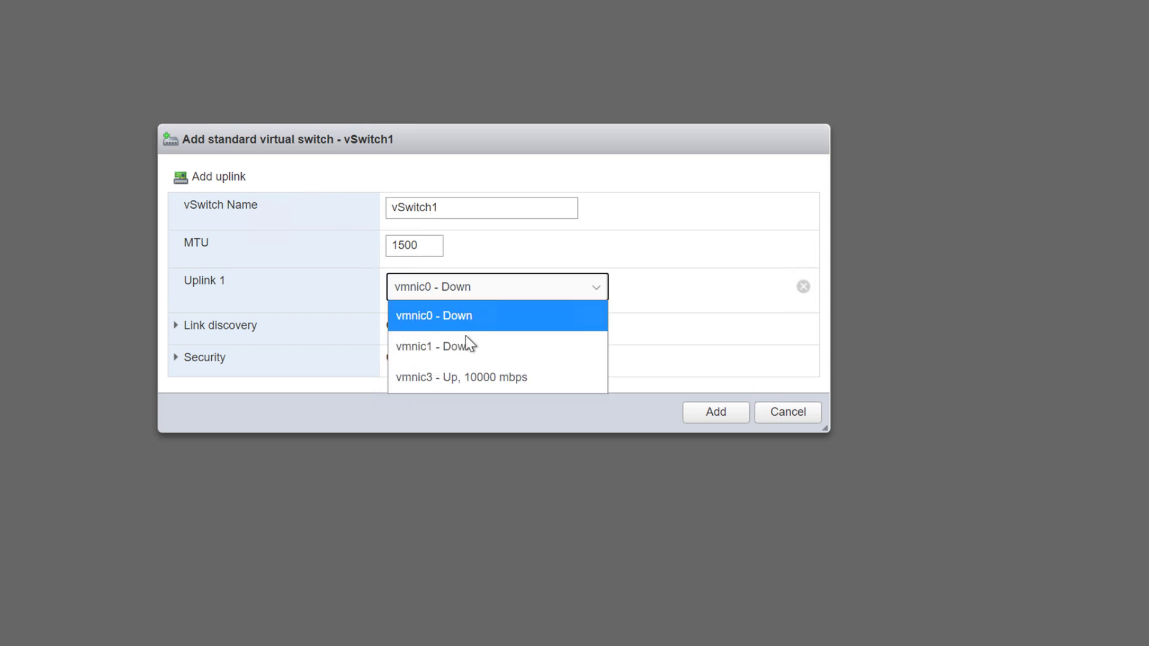
pyautogui.click(513, 378)
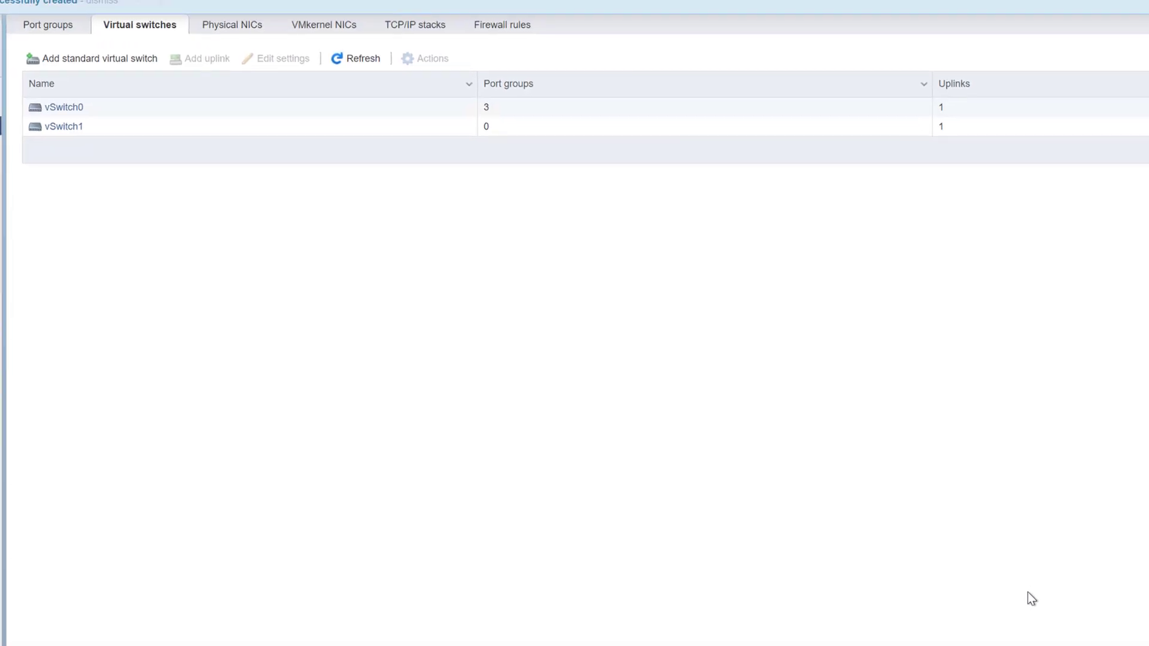
# - Start a new VMkernel NIC on new port group 1015 on vSwitch1 with VLAN ID 1015
pyautogui.click(306, 27)
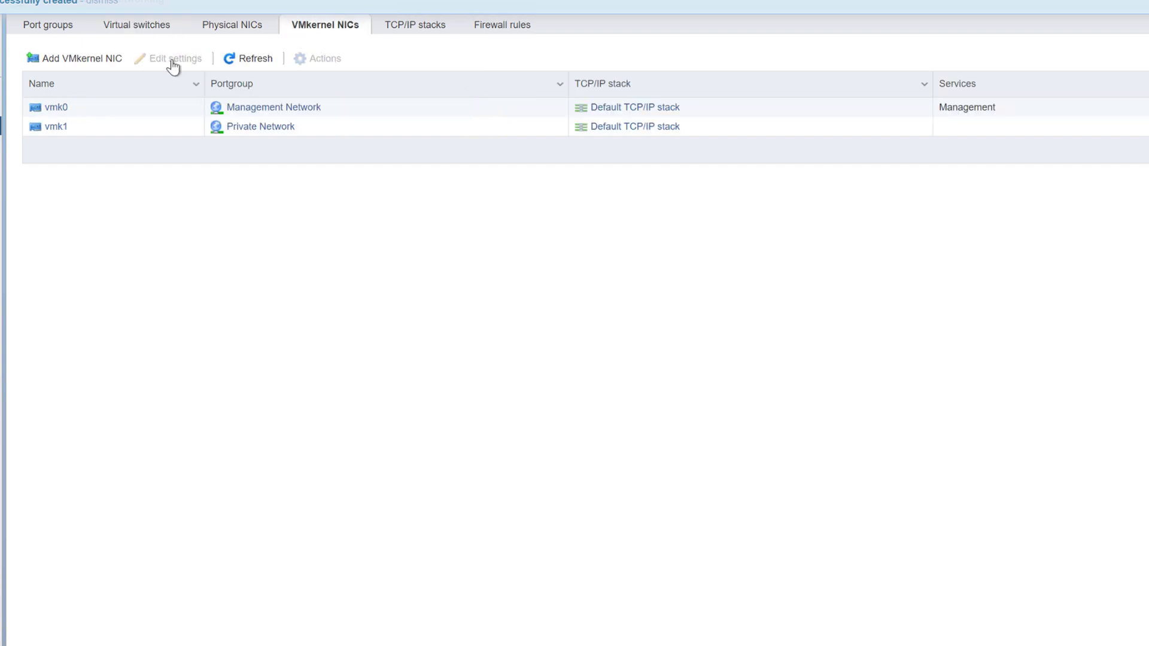
pyautogui.click(114, 59)
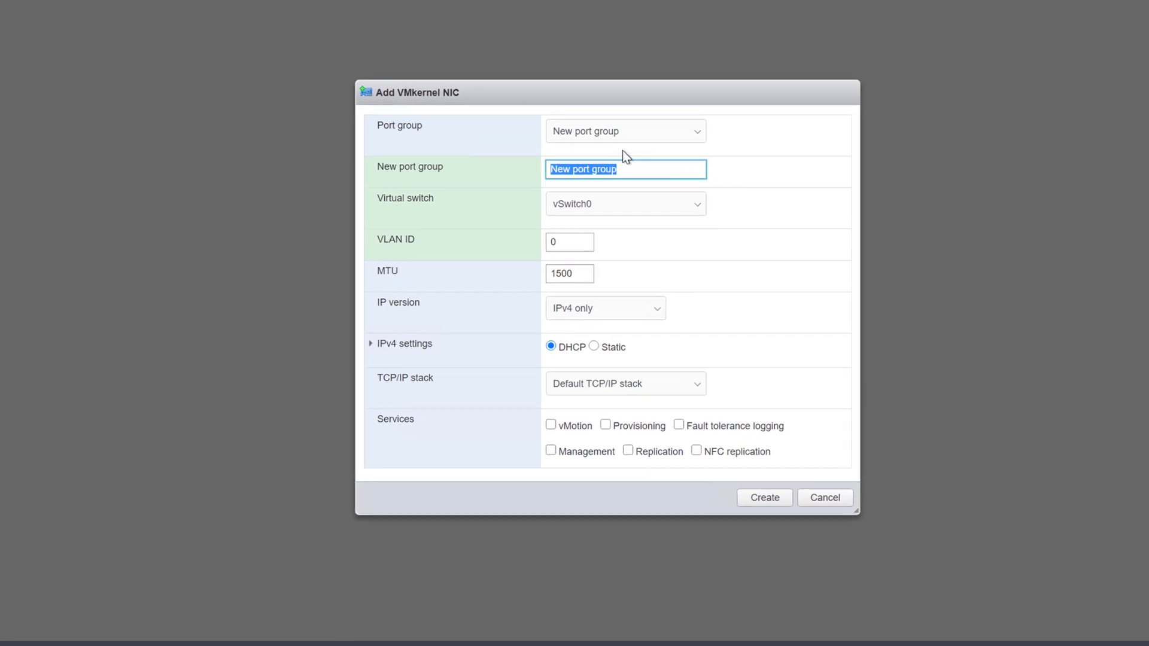
pyautogui.write('1015')
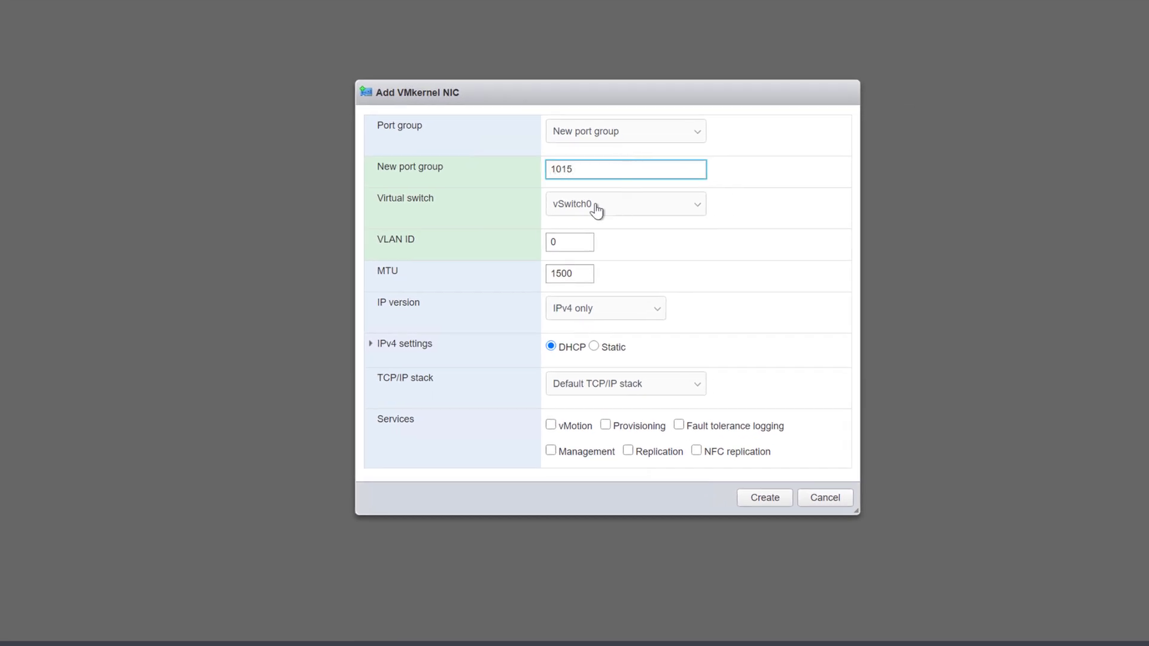
pyautogui.click(597, 210)
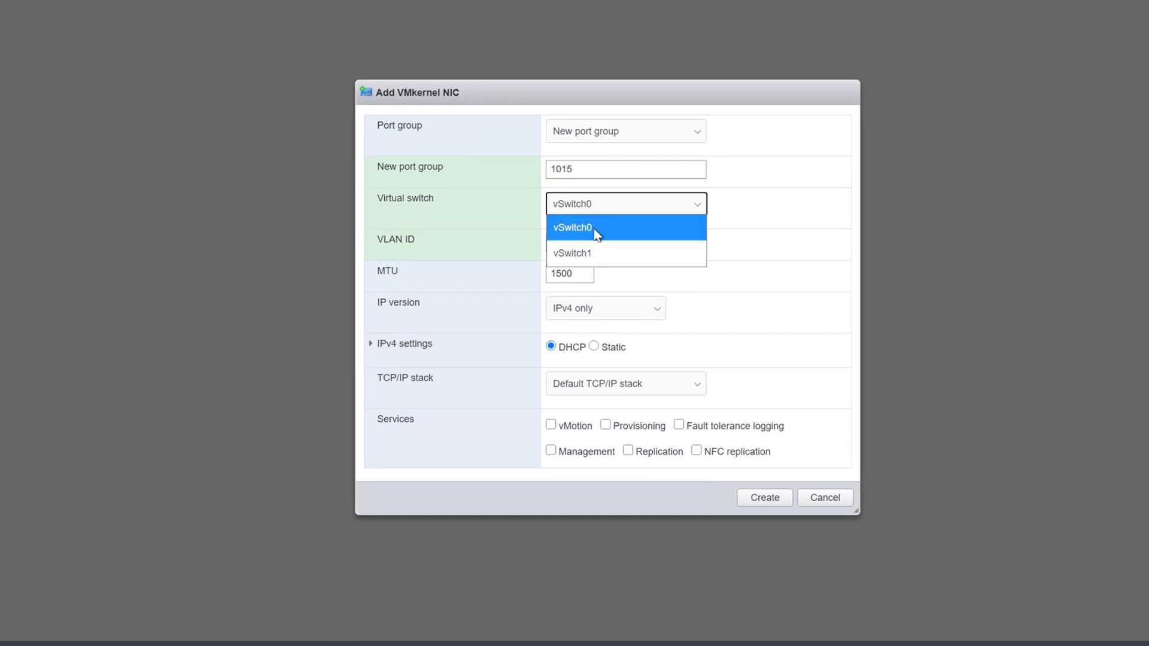
pyautogui.click(599, 249)
pyautogui.click(570, 243)
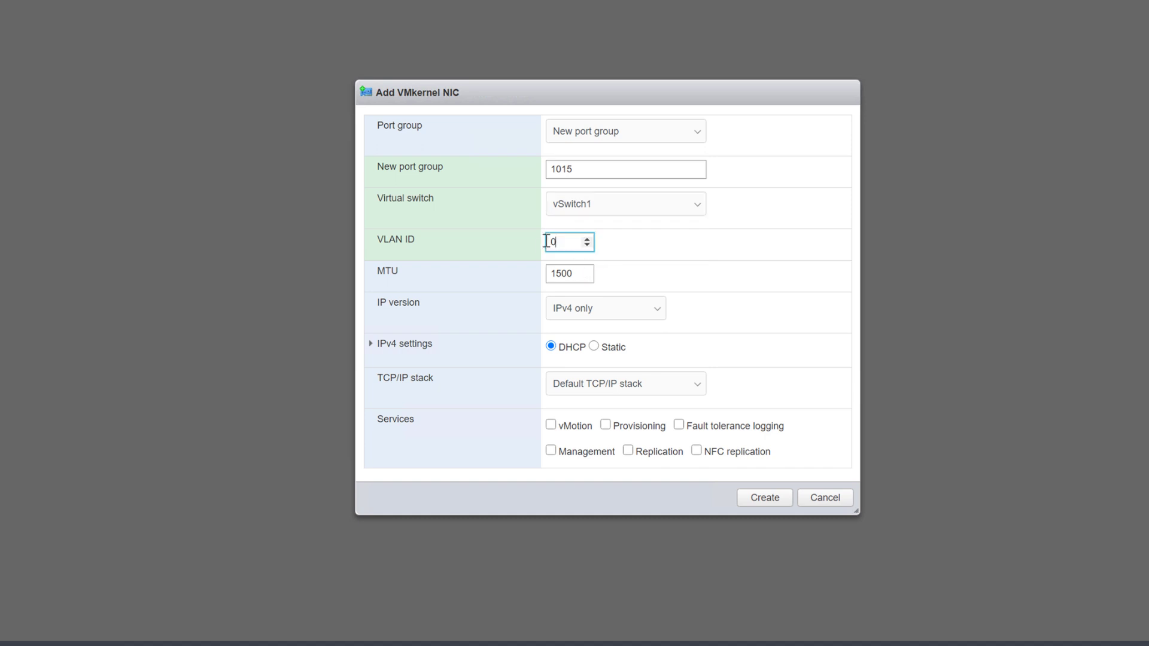
pyautogui.write('1015')
# - Give it static IPv4 192.168.10.130/255.255.255.0 with Management service and create it
pyautogui.click(593, 348)
pyautogui.click(371, 344)
pyautogui.click(553, 355)
pyautogui.write('192')
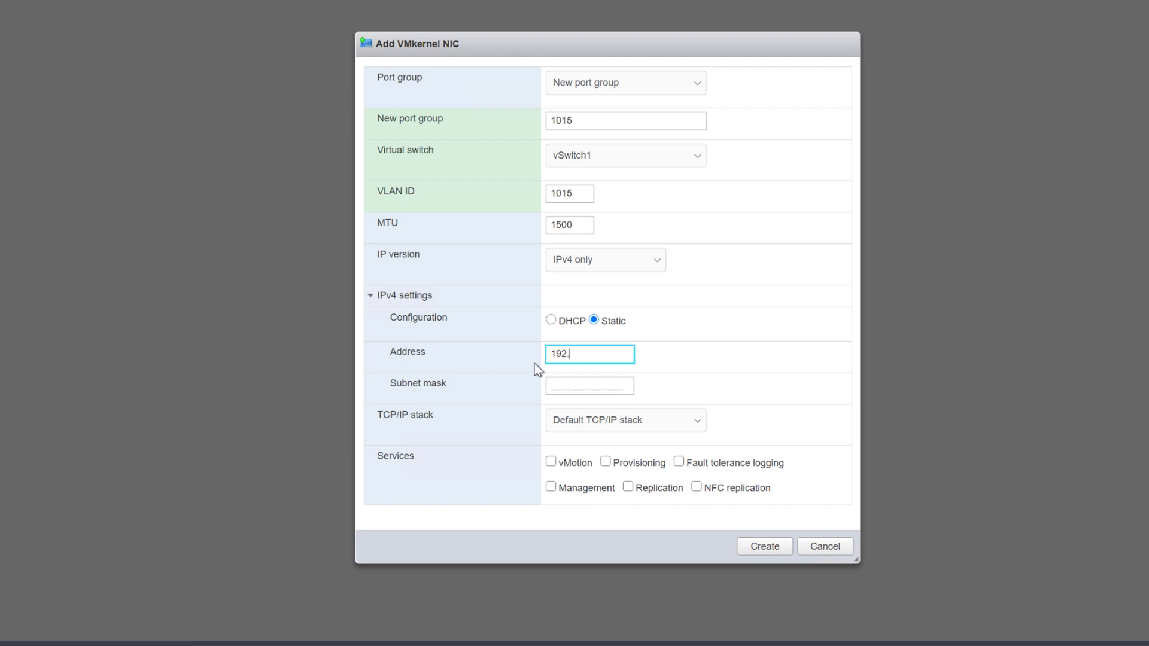
pyautogui.write('.168.10')
pyautogui.write('.')
pyautogui.write('1')
pyautogui.write('30')
pyautogui.click(560, 386)
pyautogui.write('255.255.0')
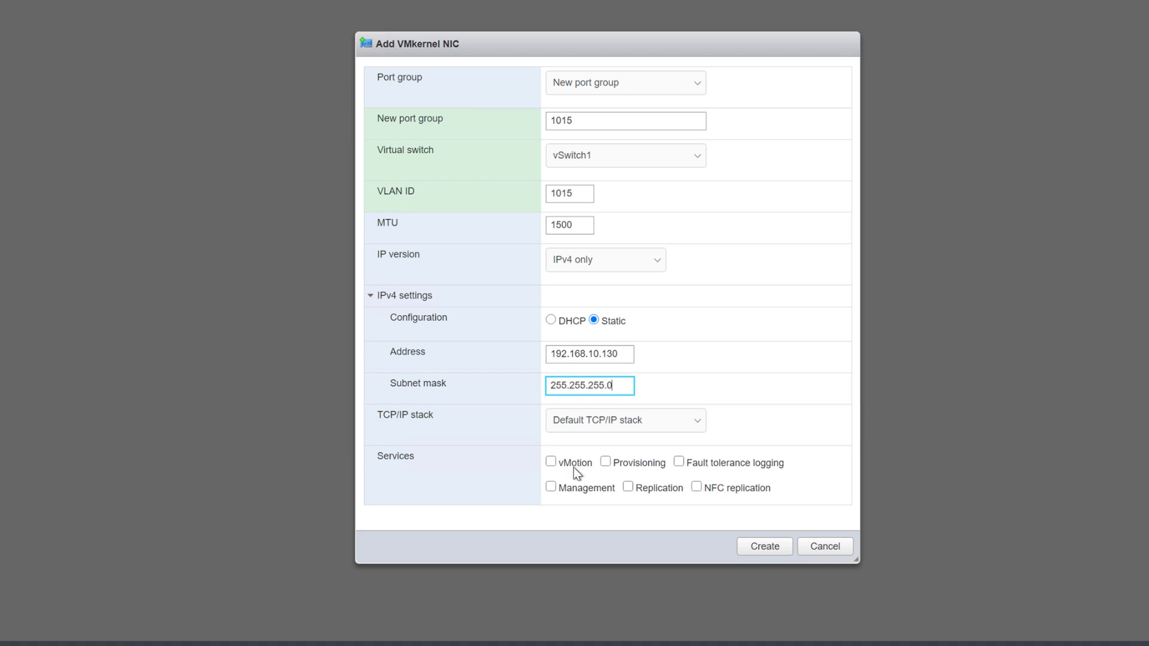
pyautogui.click(551, 486)
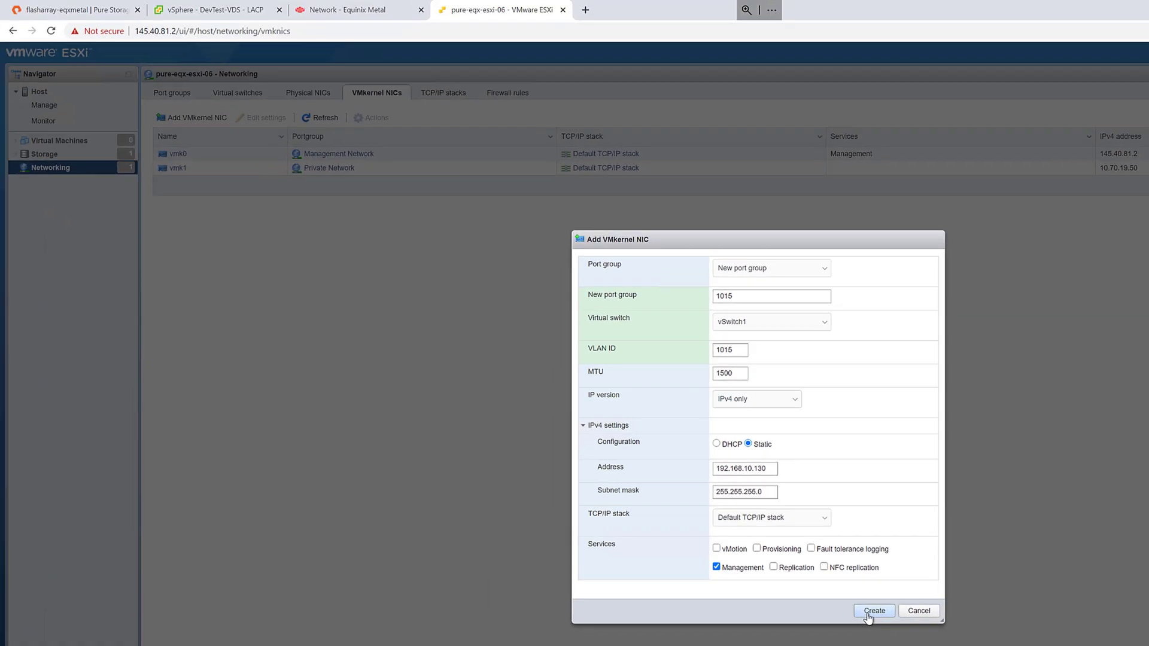
pyautogui.click(874, 610)
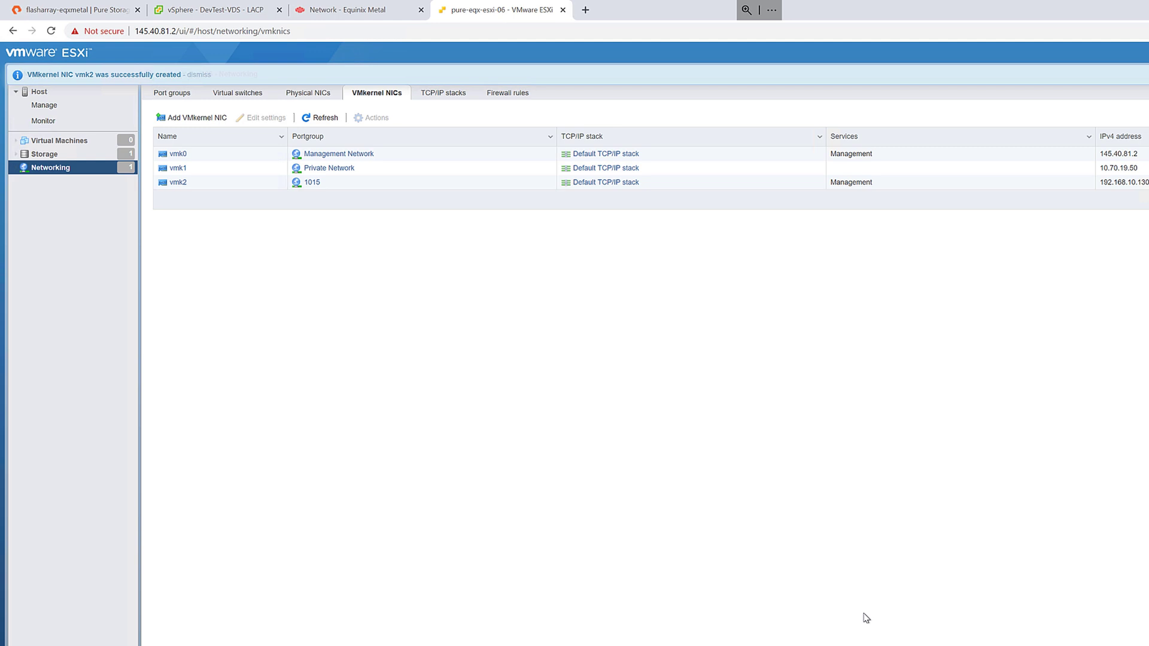
# - Add host pure-eqx-esxi-06 with root credentials to the DA11-DevTest cluster wizard
pyautogui.click(215, 10)
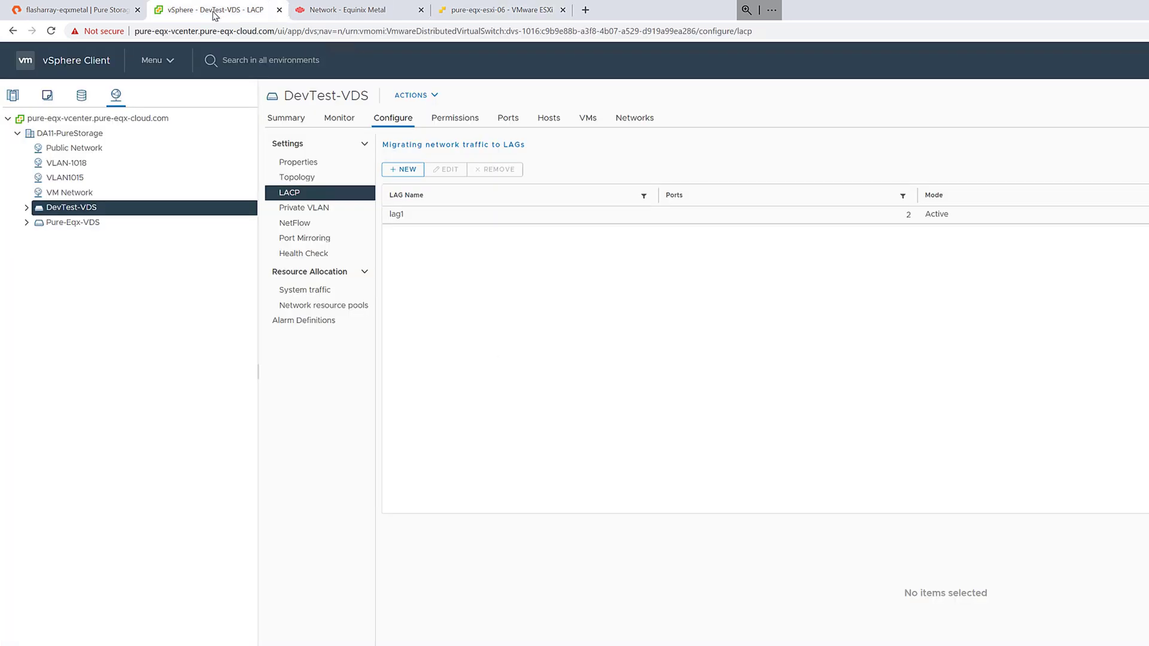
pyautogui.click(13, 96)
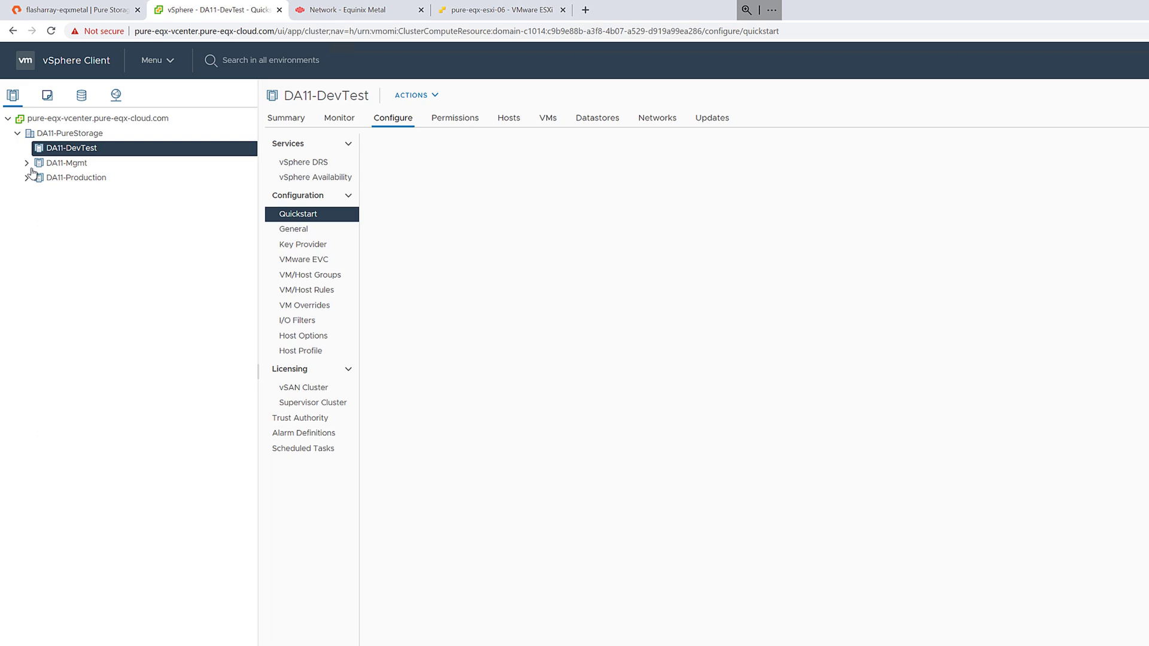
pyautogui.rightClick(70, 148)
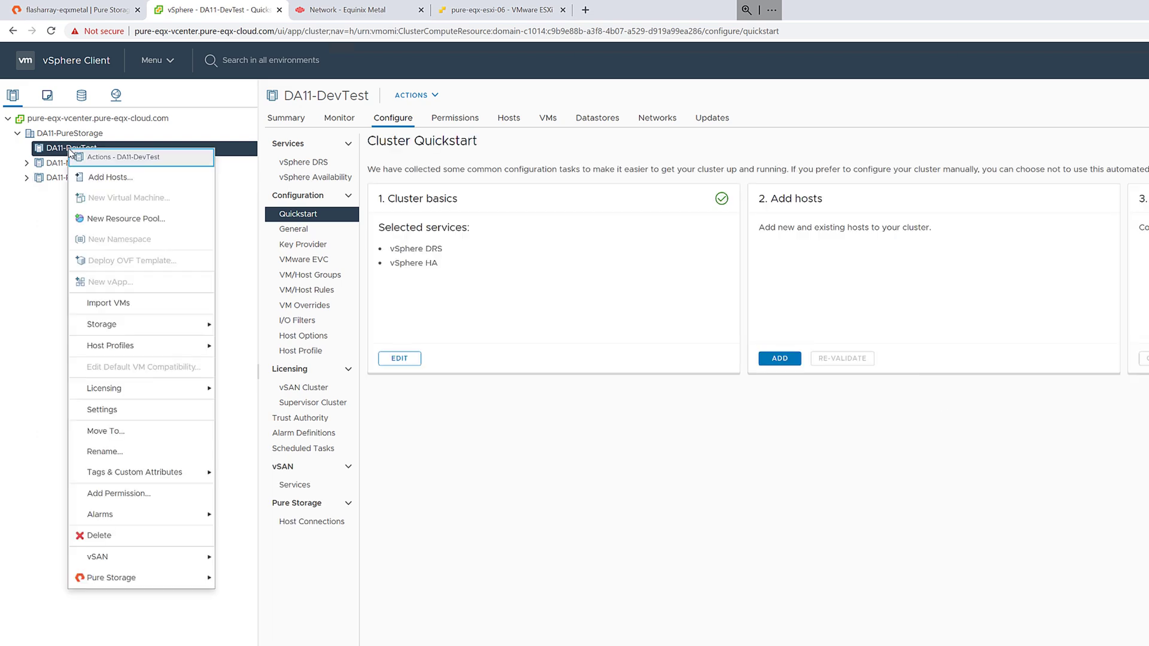
pyautogui.click(107, 177)
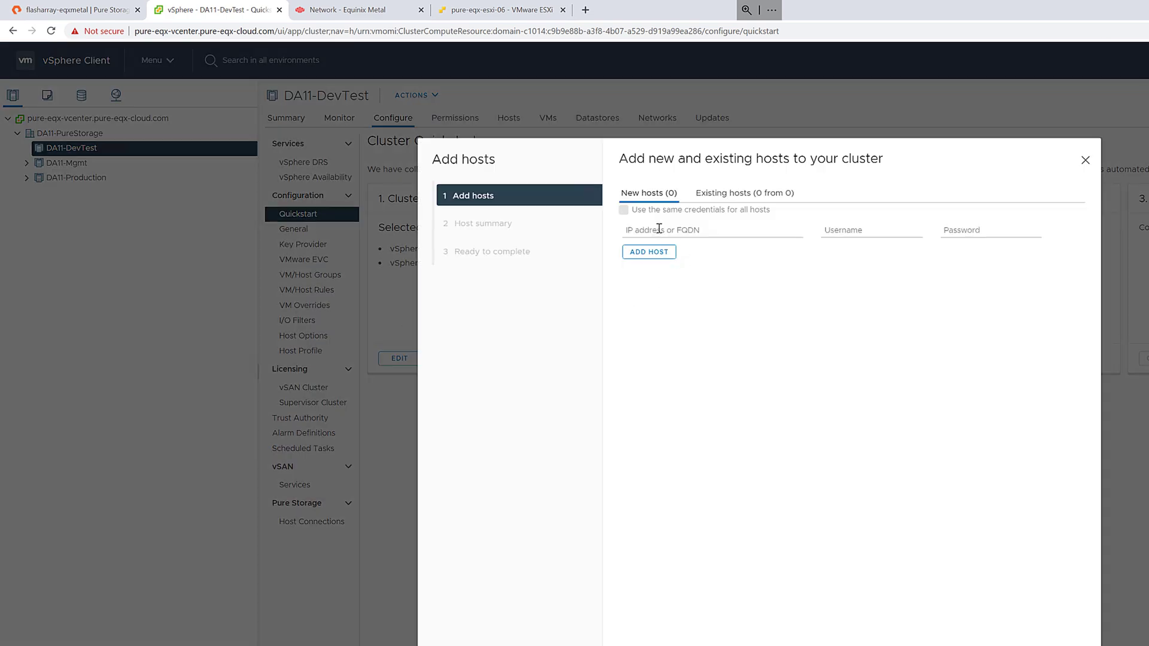
pyautogui.click(659, 230)
pyautogui.click(703, 251)
pyautogui.write('pure-eqx-esxi-04')
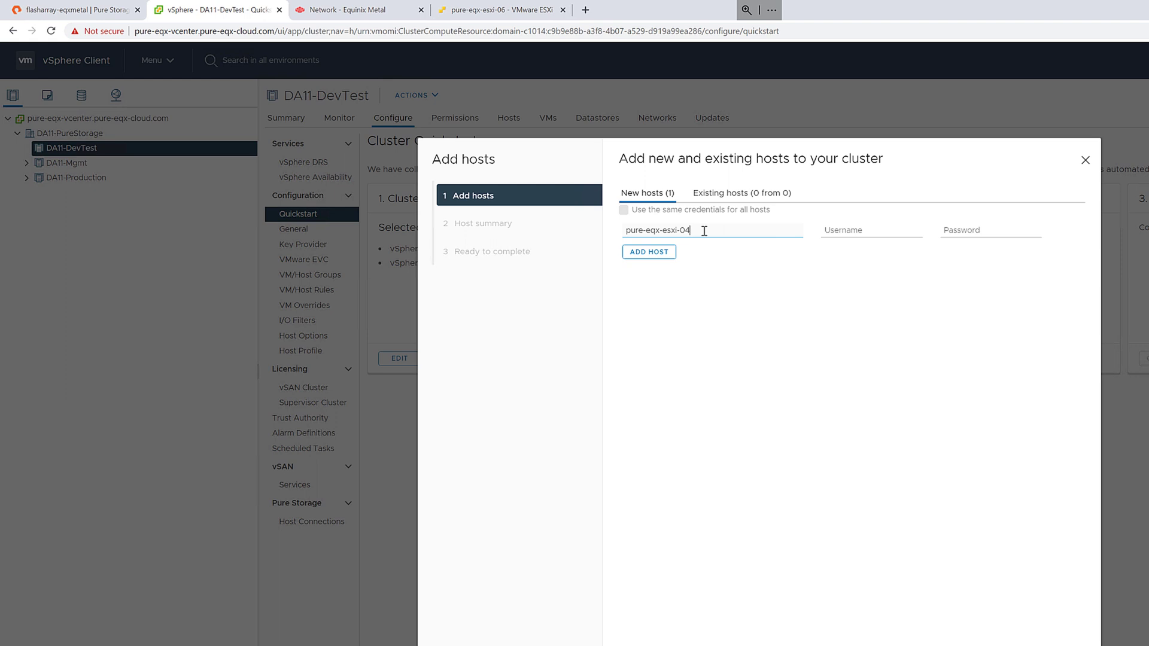
pyautogui.press('BackSpace')
pyautogui.write('6')
pyautogui.press('Tab')
pyautogui.write('r')
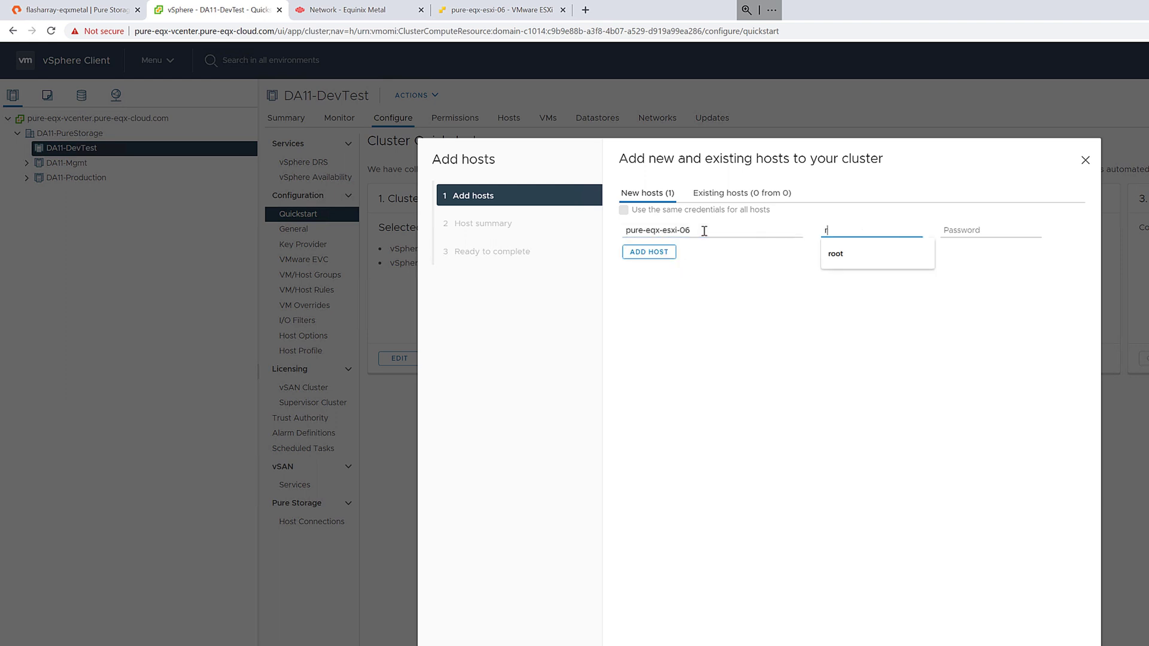
pyautogui.write('oot')
pyautogui.press('Tab')
pyautogui.write('••••••••••')
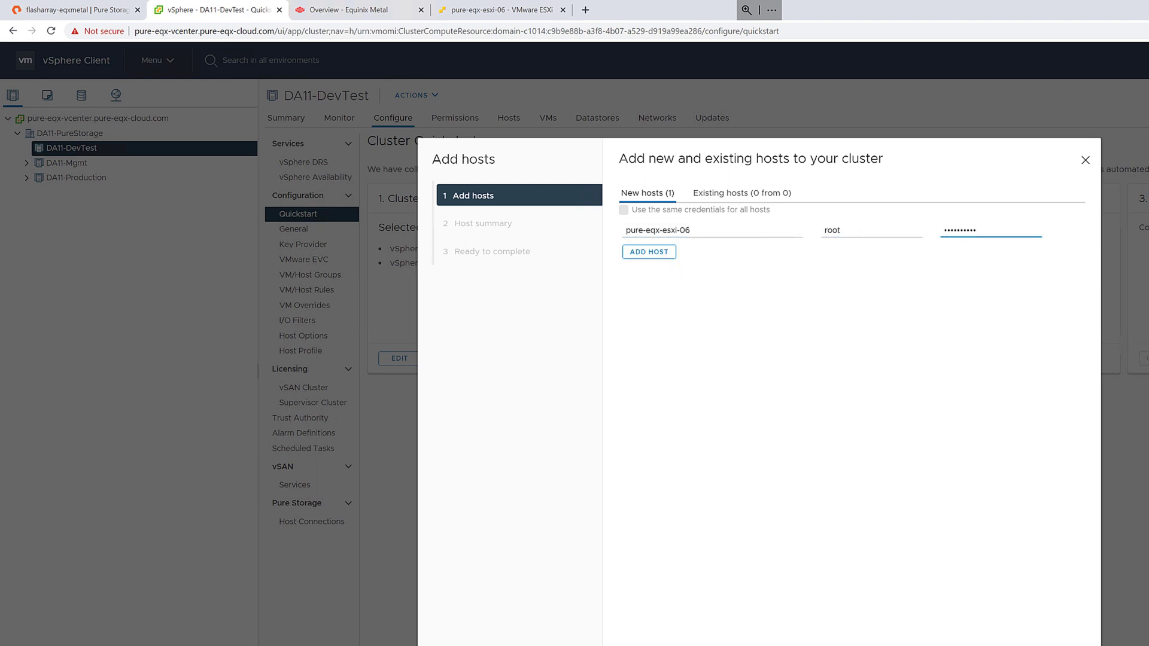
pyautogui.press('Return')
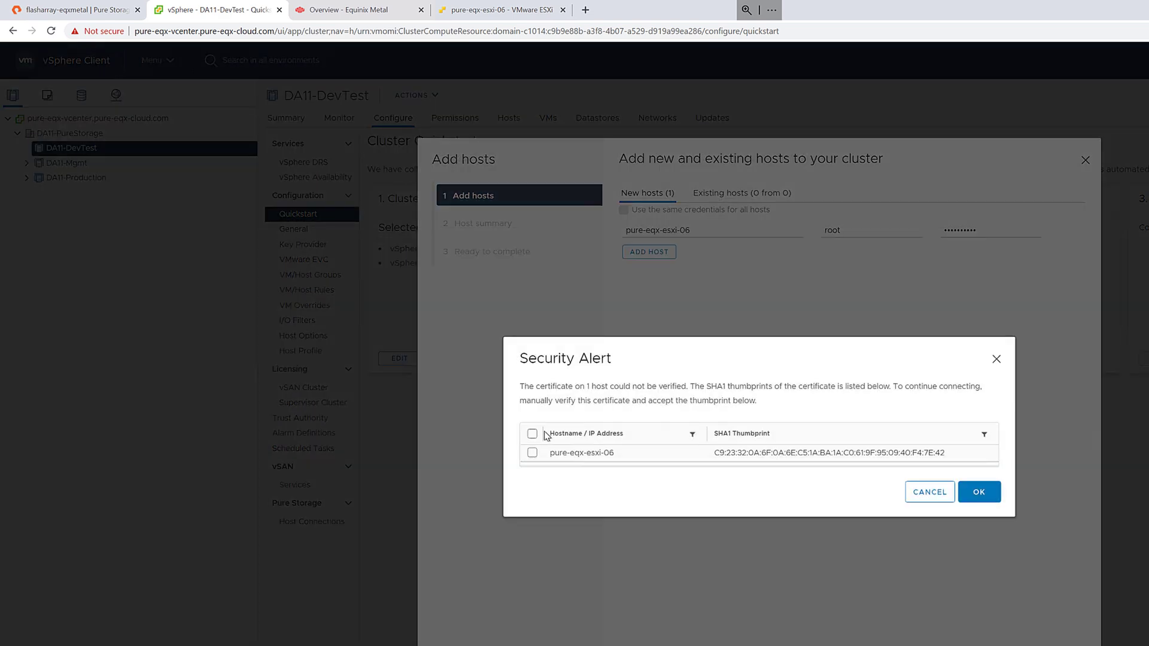
# - Accept the host's certificate and finish adding it to DA11-DevTest
pyautogui.click(534, 437)
pyautogui.click(979, 493)
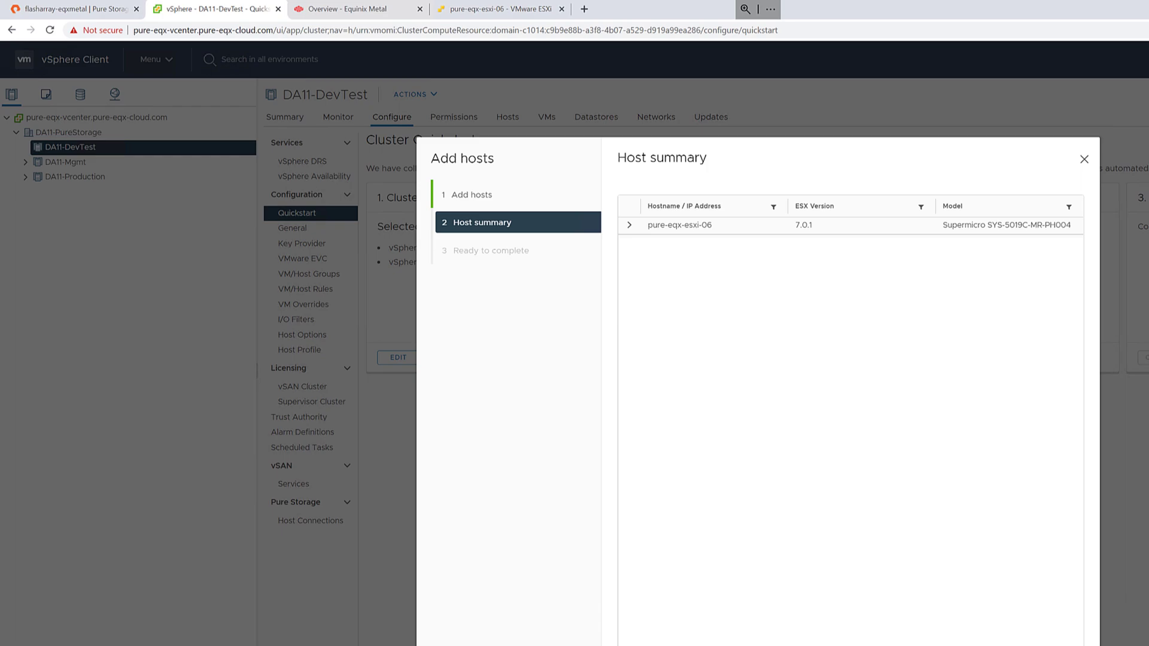
pyautogui.click(930, 593)
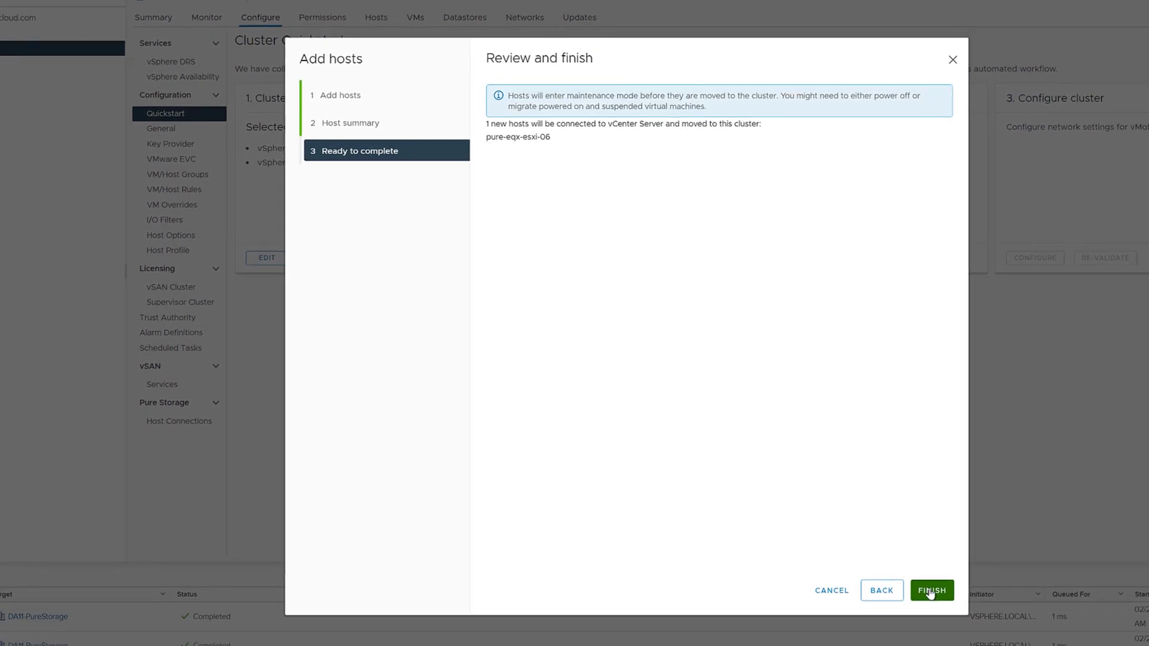
pyautogui.click(932, 591)
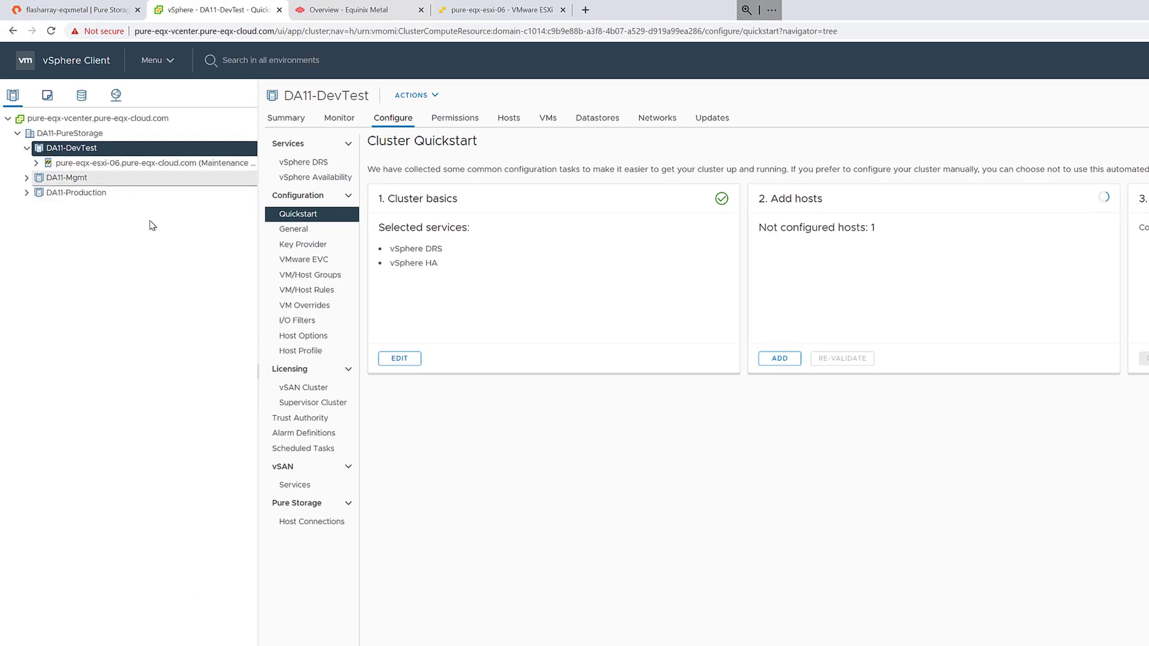
# - Start Add and Manage Hosts on DevTest-VDS and select pure-eqx-esxi-06
pyautogui.click(116, 96)
pyautogui.rightClick(72, 207)
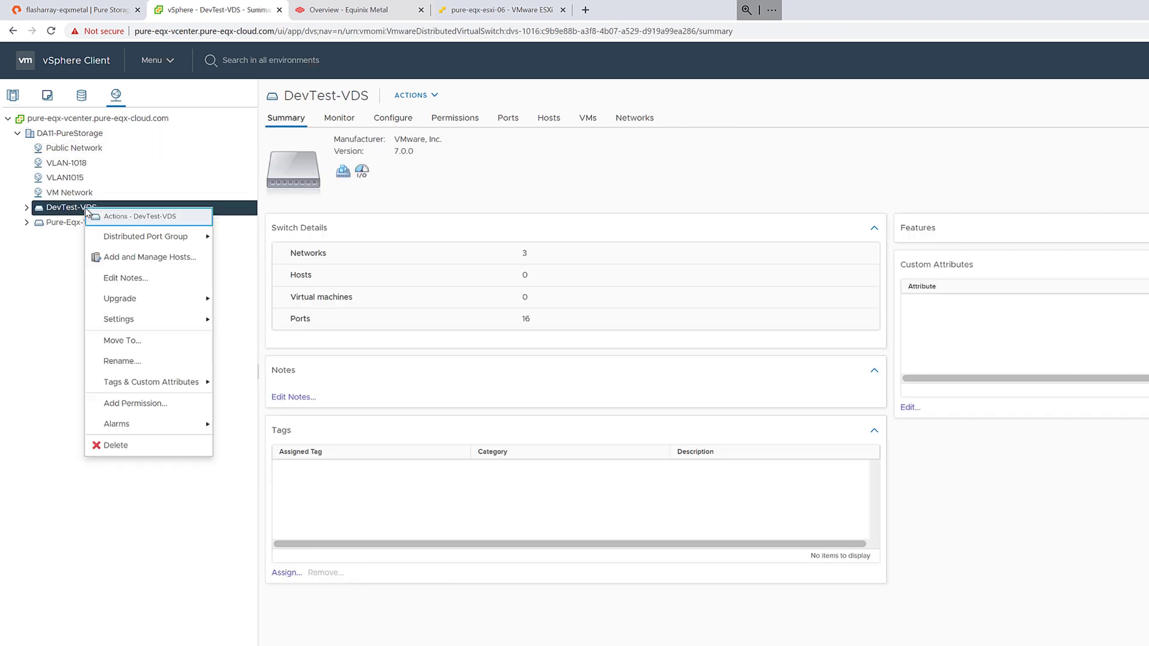
pyautogui.click(149, 257)
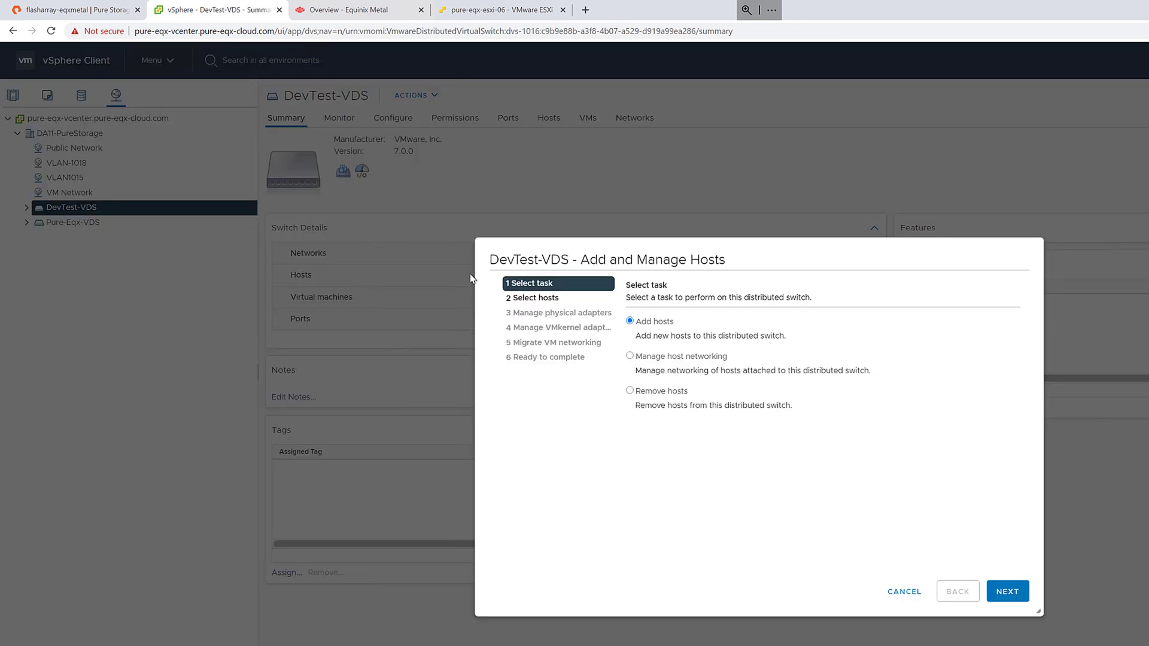
pyautogui.click(1009, 592)
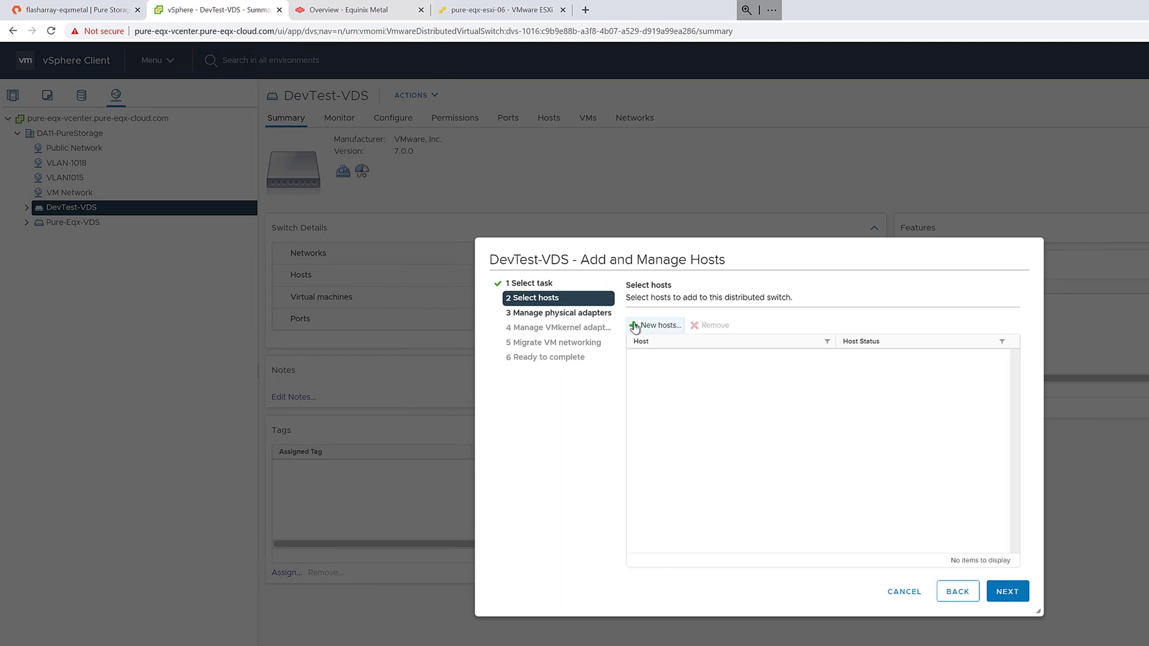
pyautogui.click(654, 325)
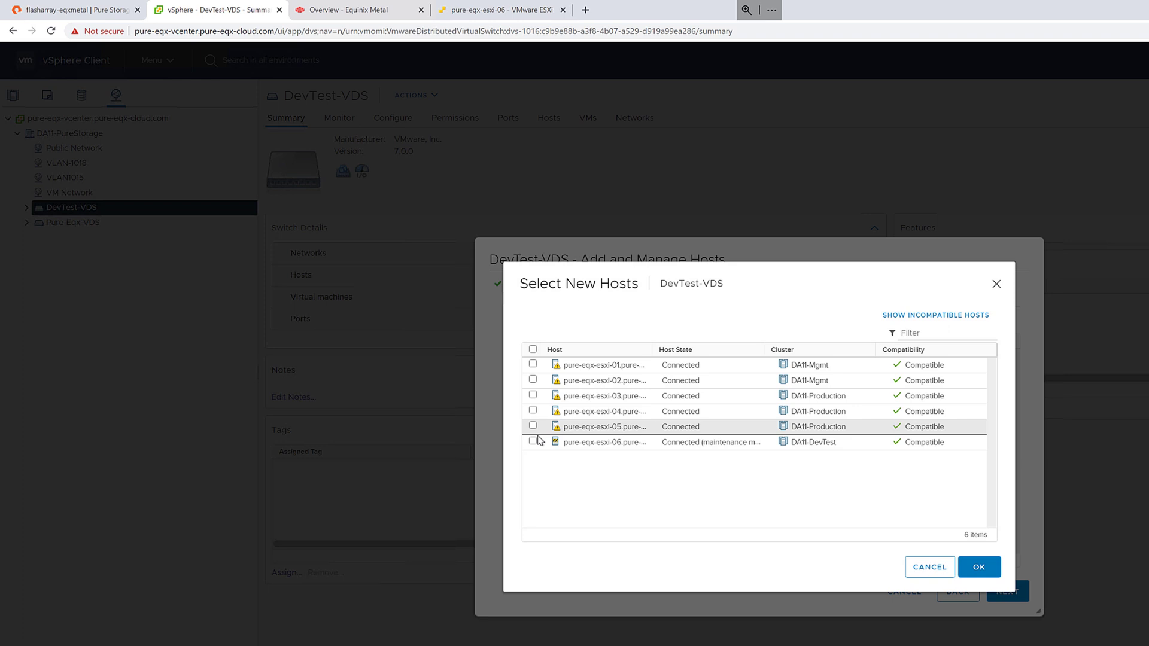
pyautogui.click(532, 442)
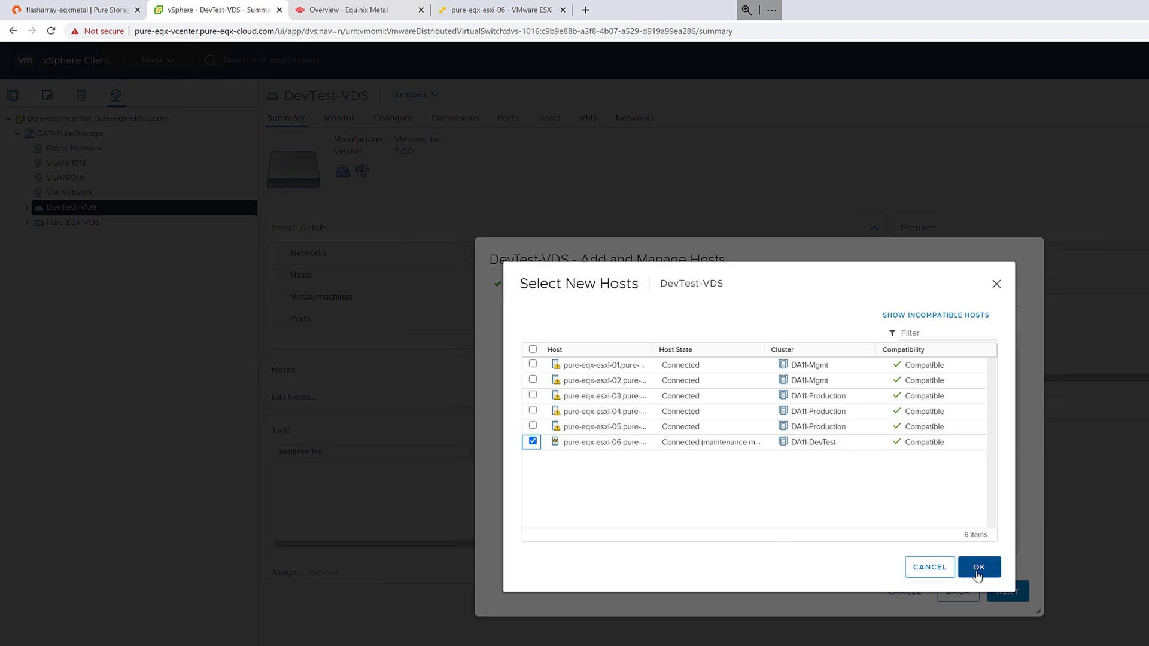
pyautogui.click(979, 566)
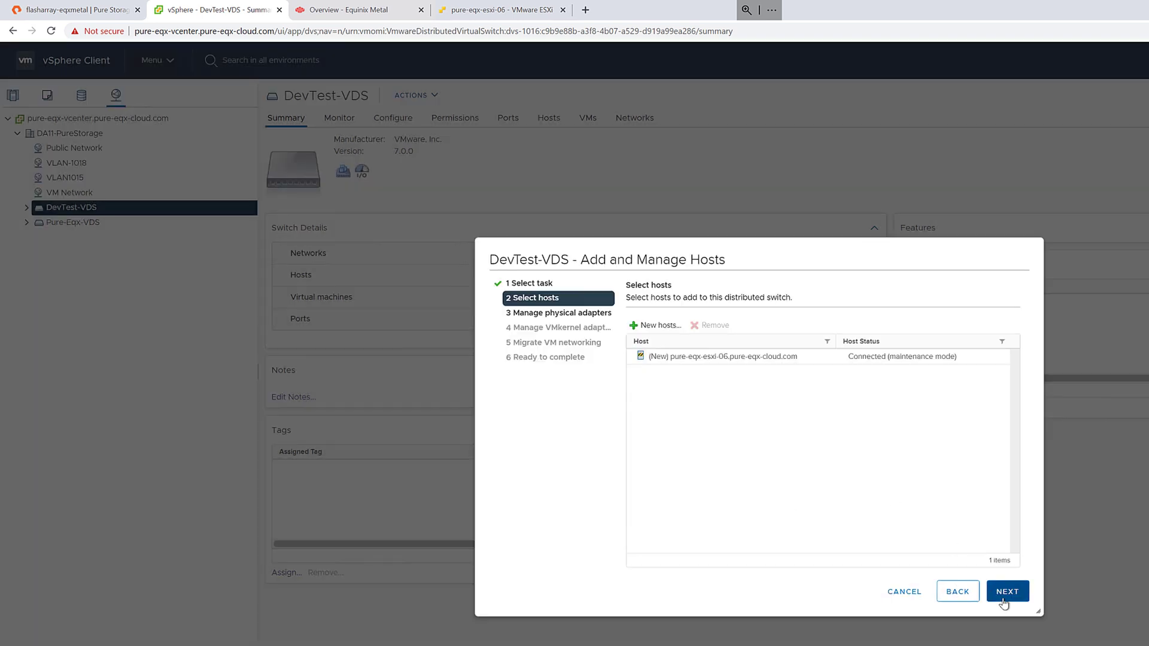
pyautogui.click(1007, 592)
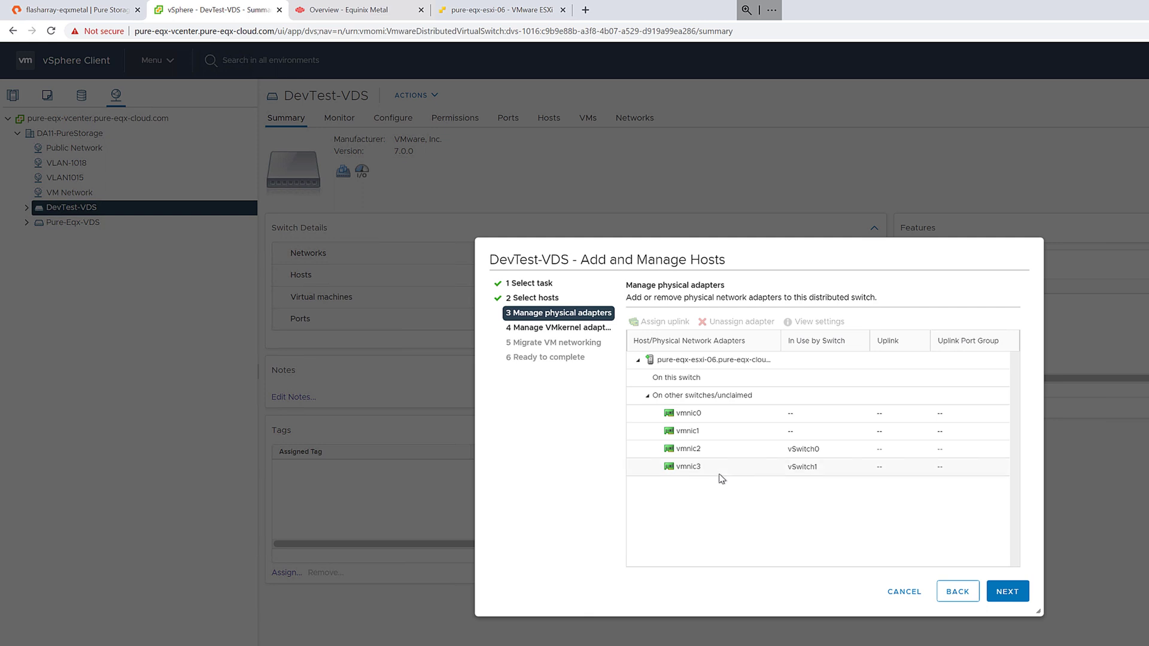
# - Assign physical adapter vmnic2 to LAG port lag1-0
pyautogui.click(716, 454)
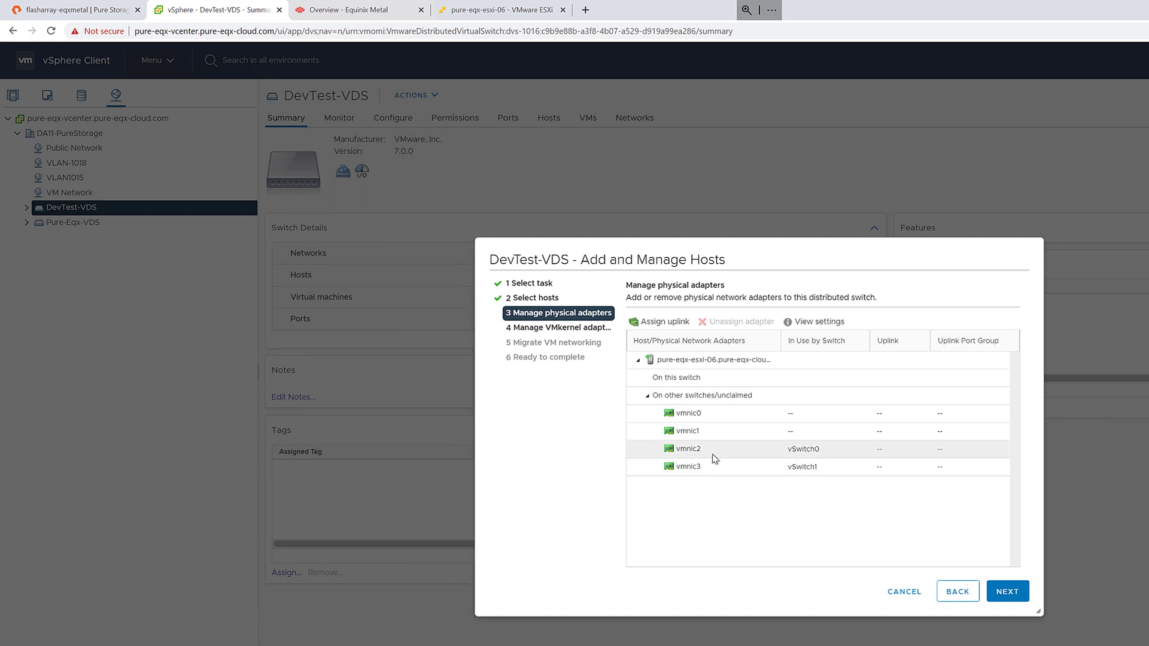
pyautogui.click(676, 331)
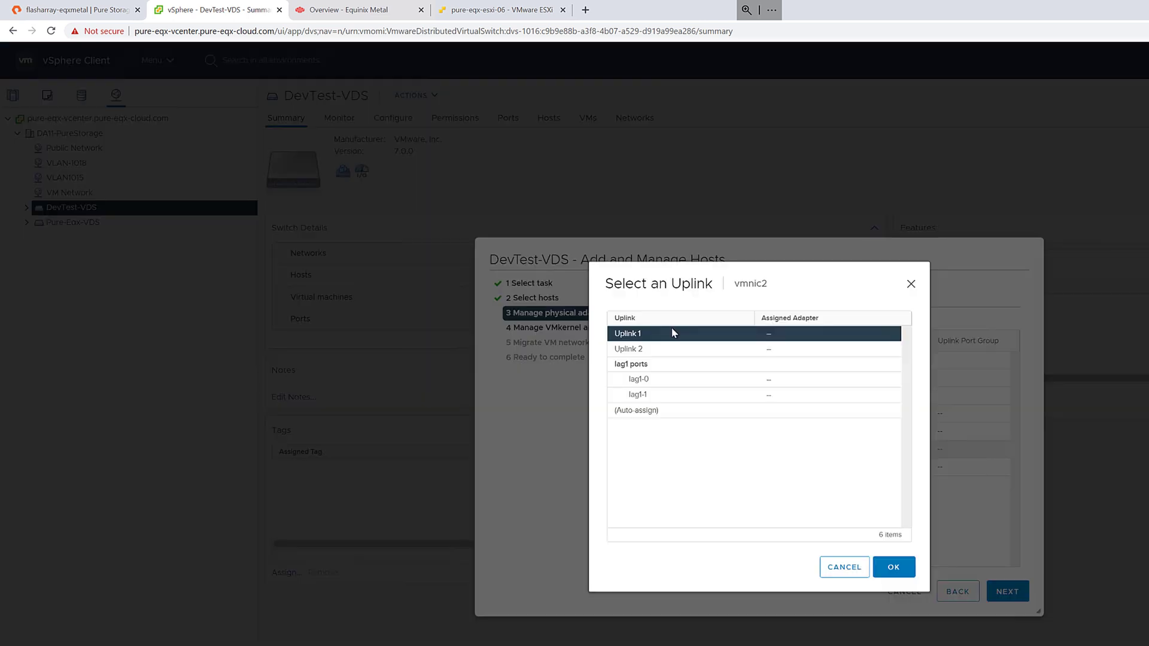
pyautogui.click(669, 384)
pyautogui.click(894, 568)
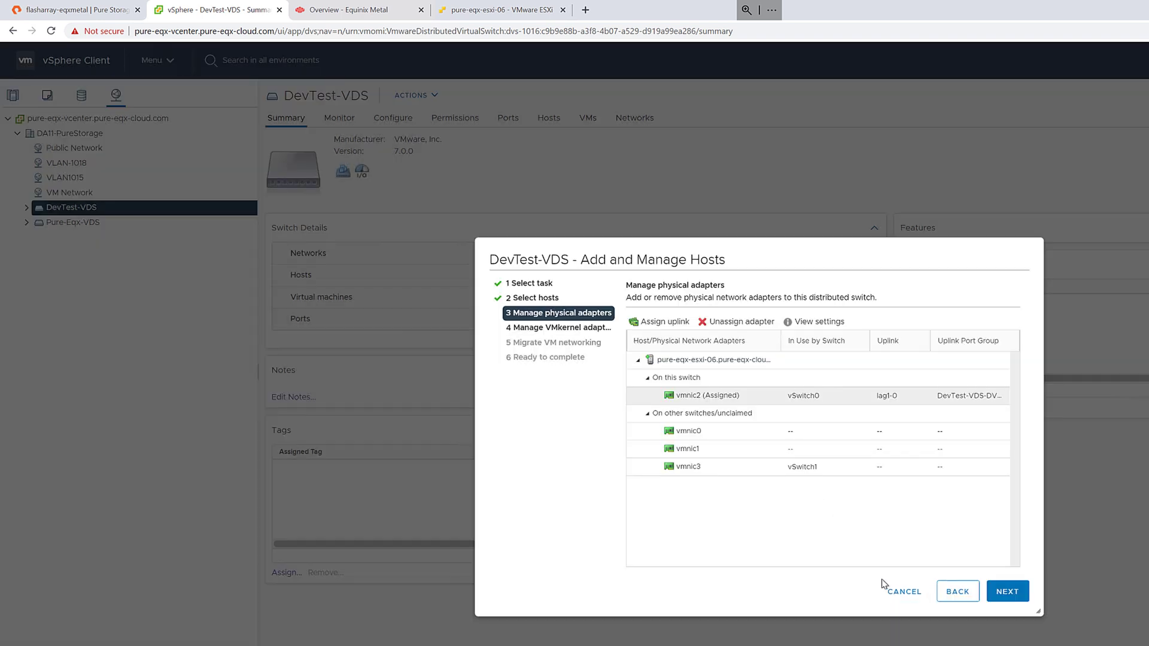
pyautogui.click(1008, 593)
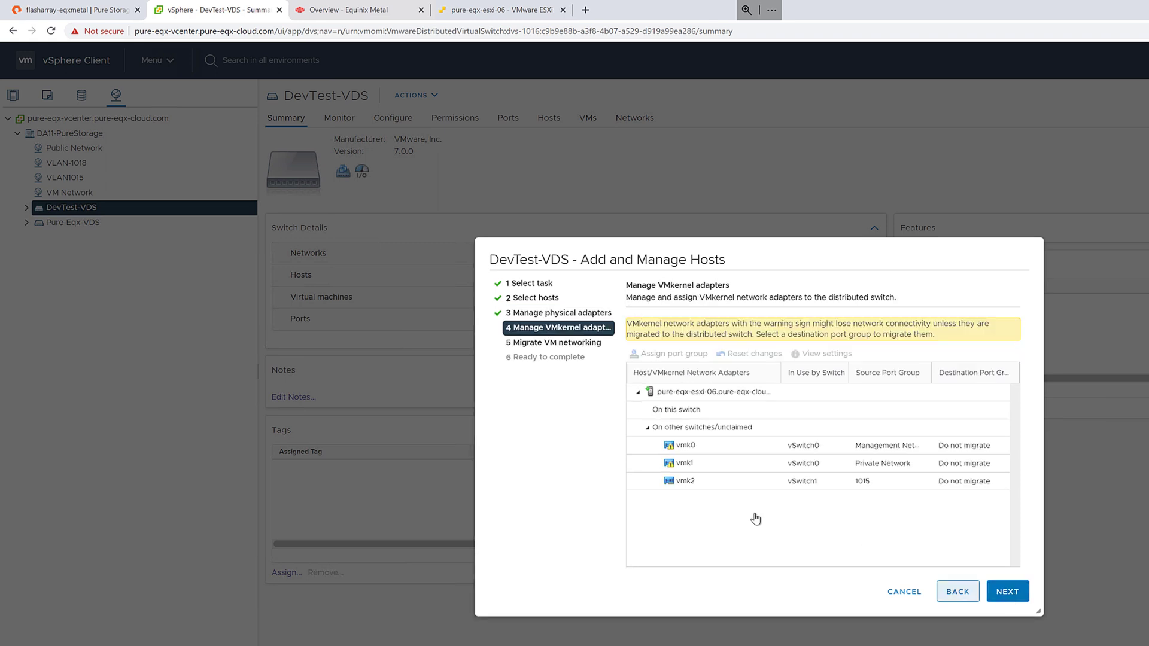
# - Migrate vmk0 and vmk1 onto the PublicNetwork port group
pyautogui.click(705, 453)
pyautogui.click(656, 355)
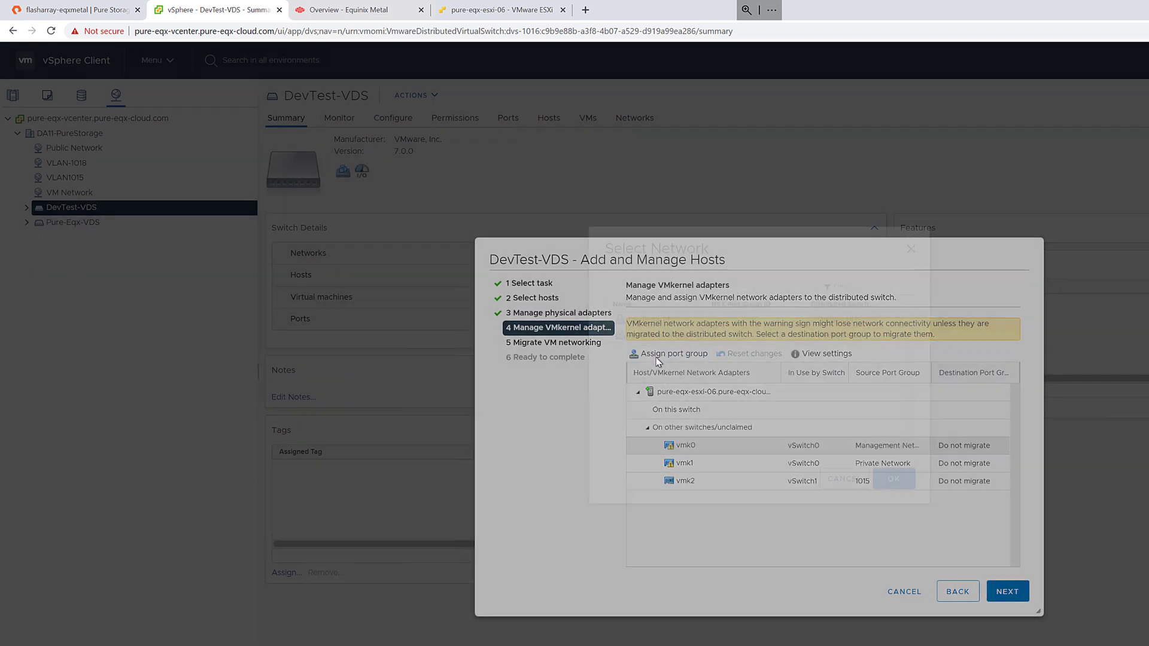
pyautogui.click(674, 397)
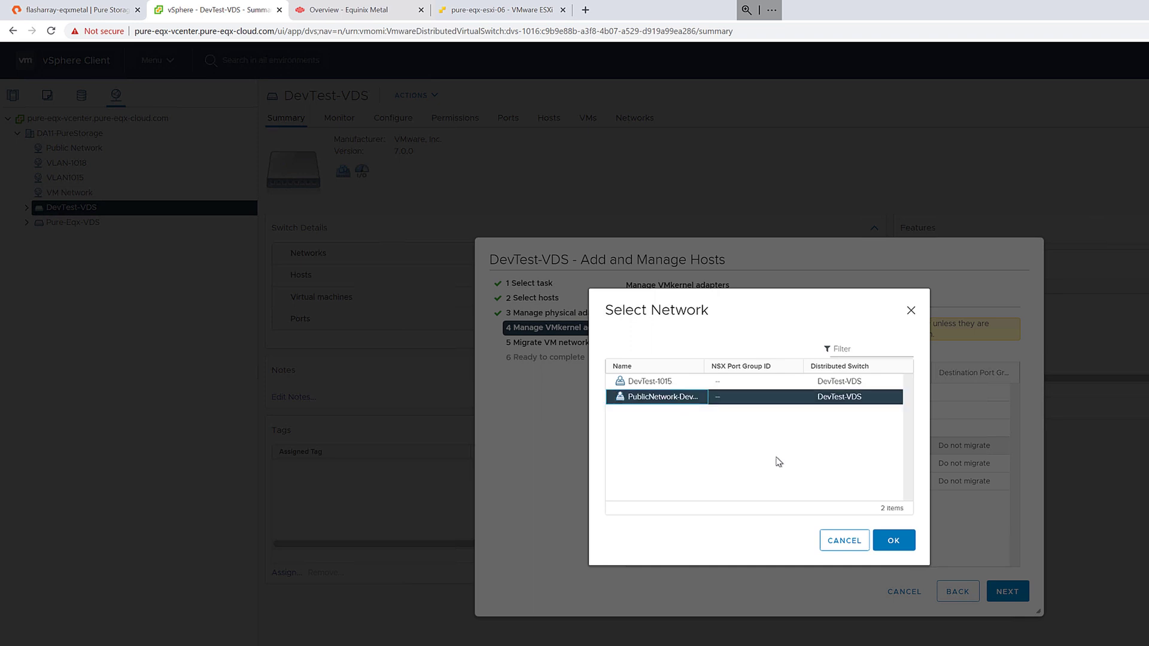
pyautogui.click(895, 540)
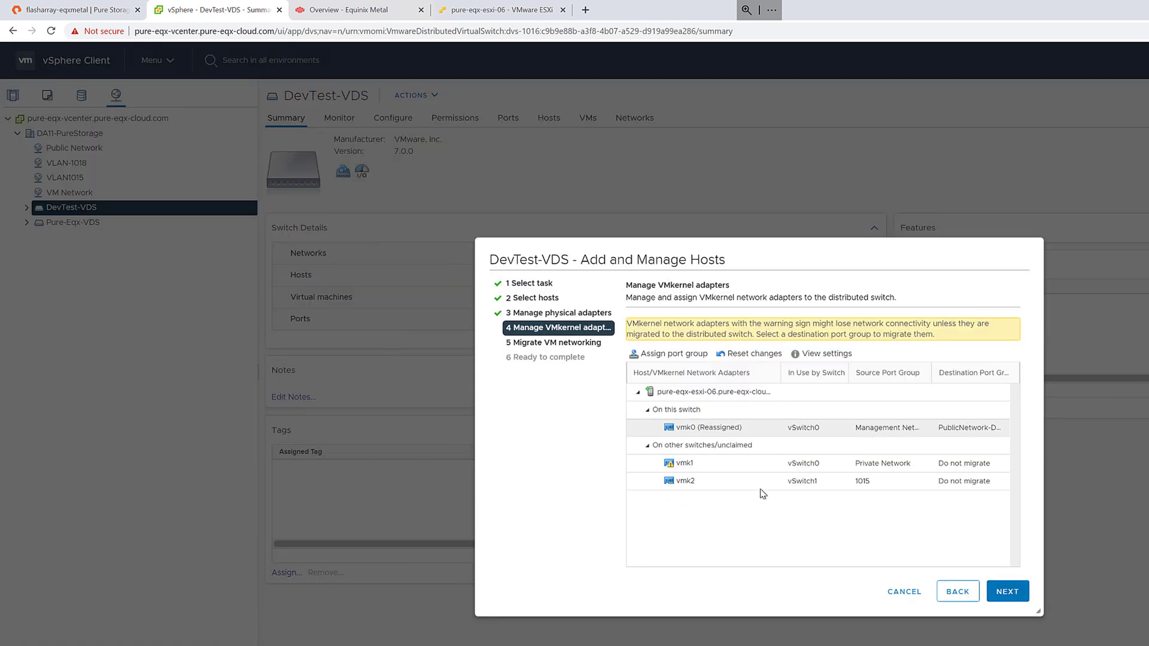
pyautogui.click(701, 469)
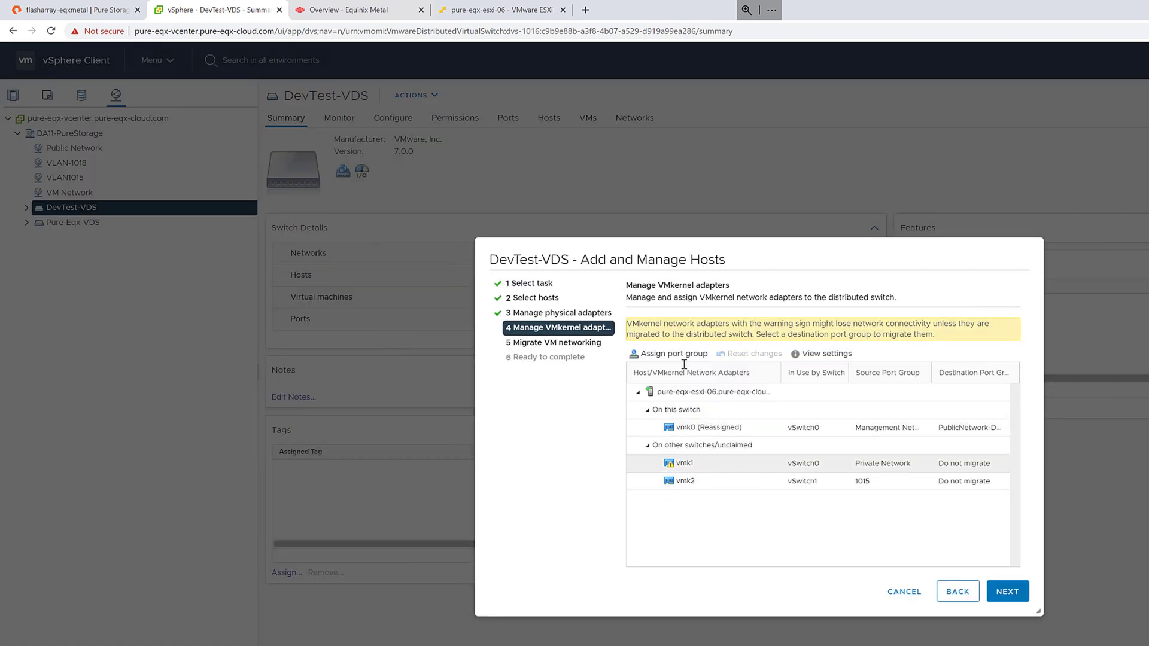
pyautogui.click(674, 354)
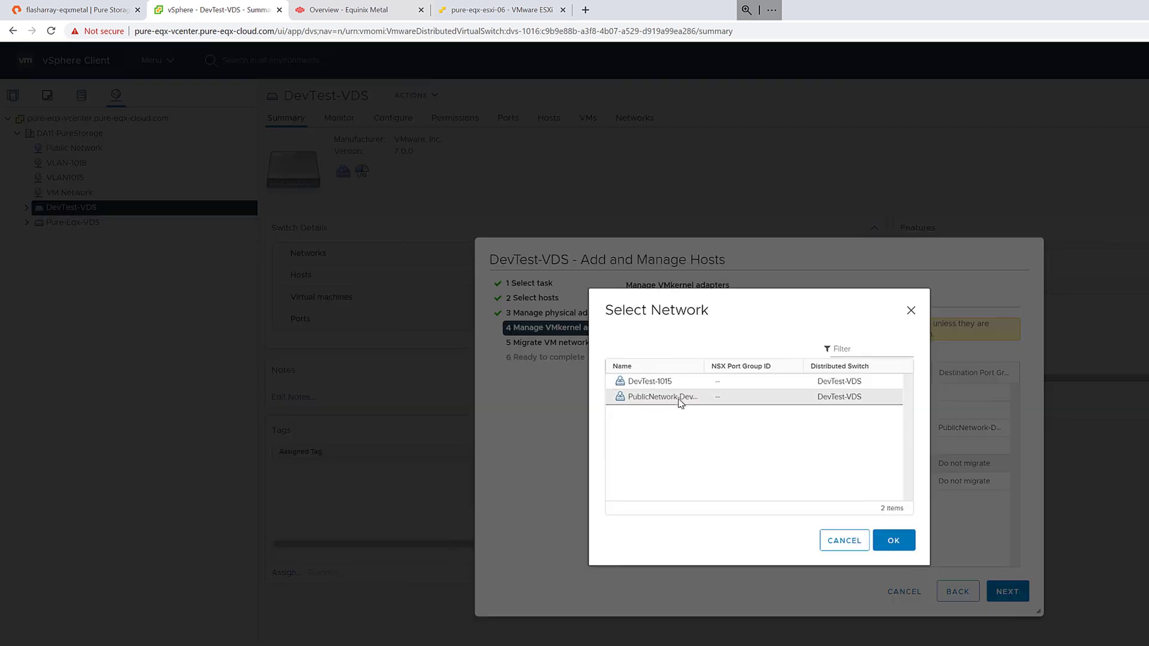
pyautogui.click(670, 397)
pyautogui.click(894, 540)
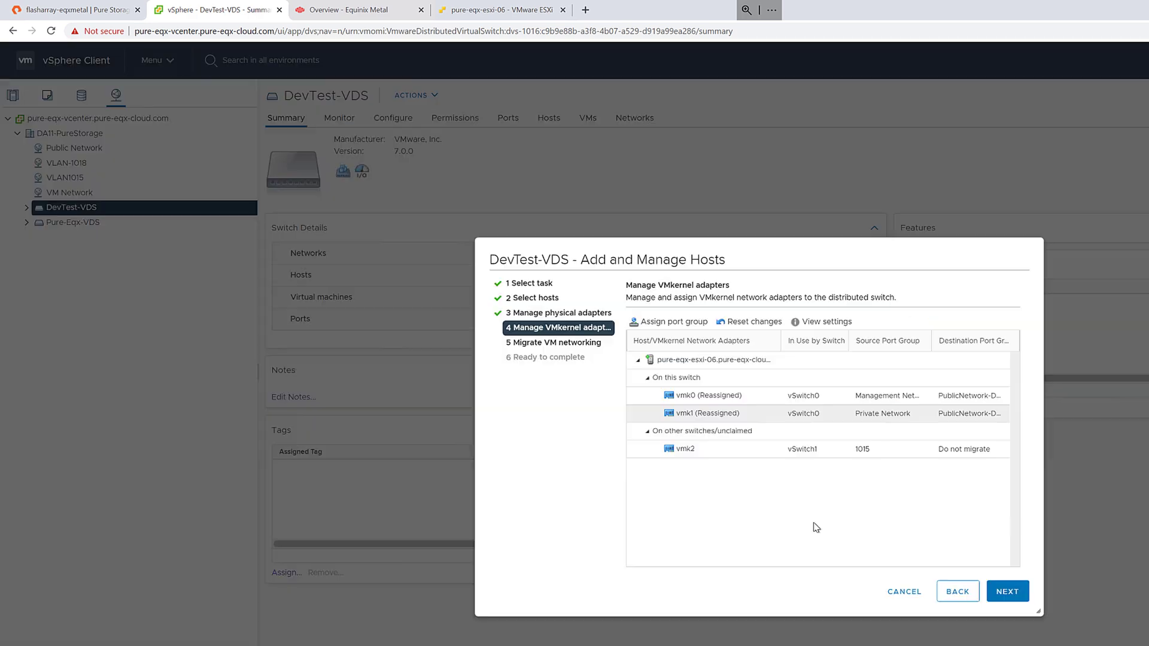
# - Skip VM networking migration and finish adding the host to DevTest-VDS
pyautogui.click(1006, 594)
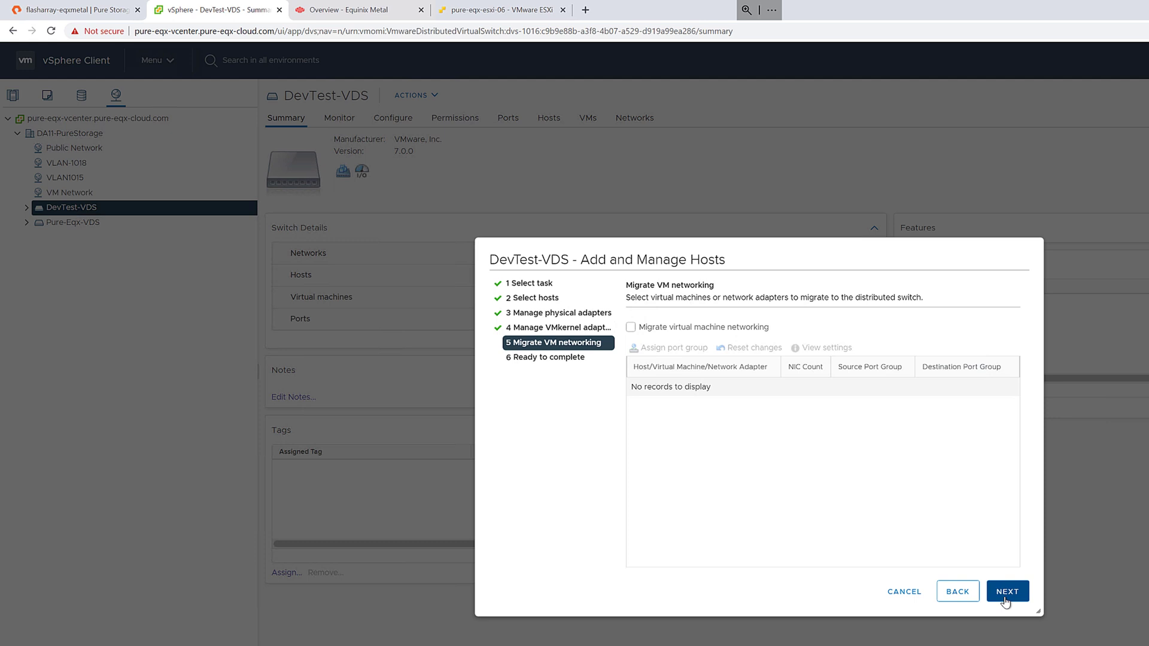
pyautogui.click(1006, 593)
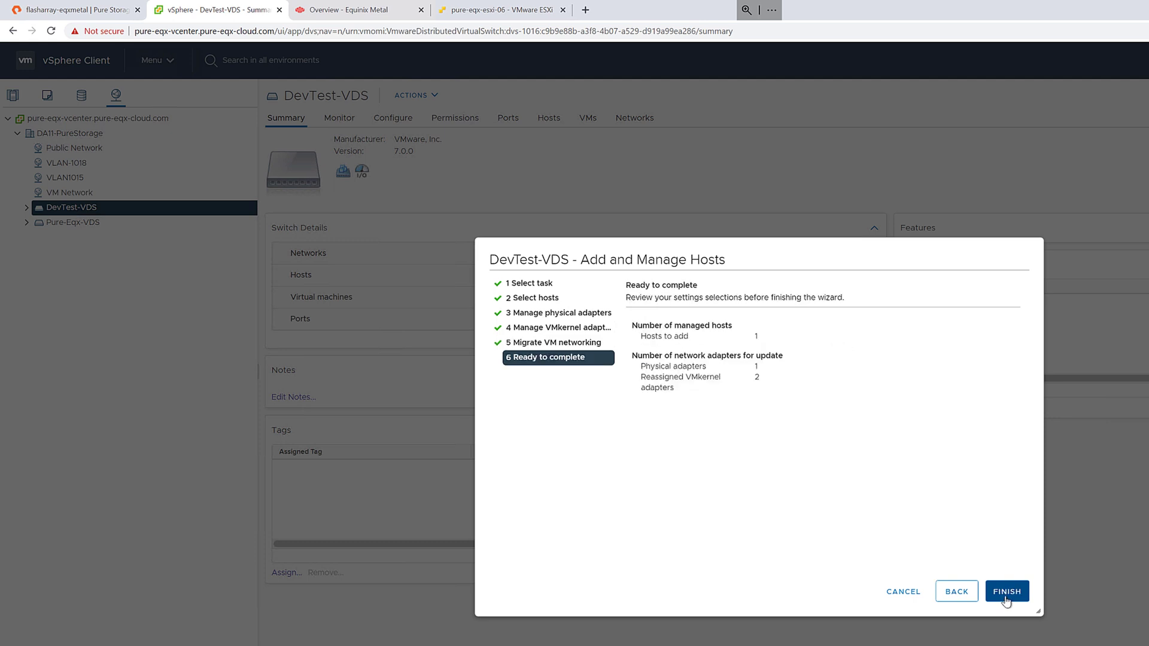
pyautogui.click(1008, 591)
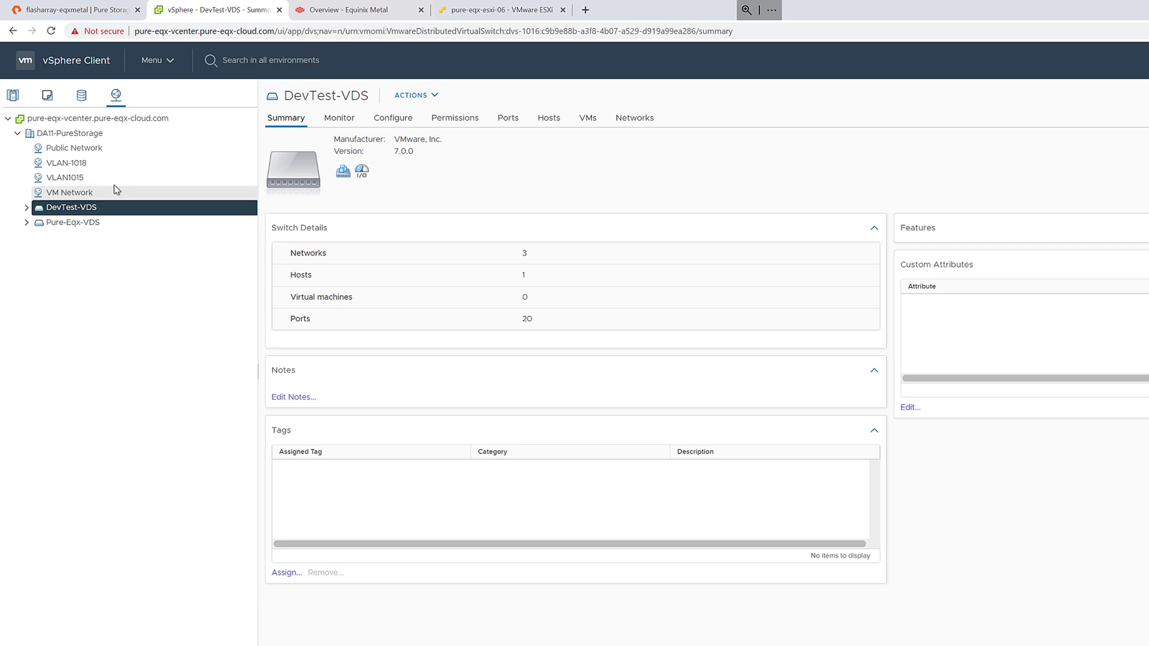
# - From the host's VMkernel adapters, start adding a new VMkernel network adapter
pyautogui.click(16, 96)
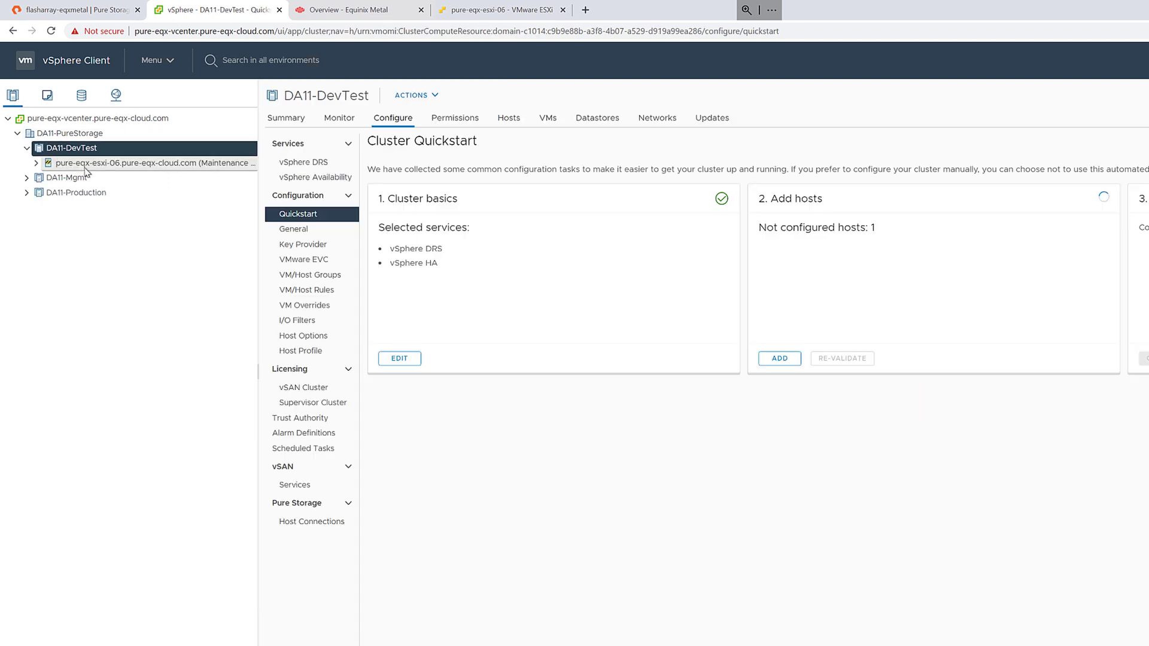
pyautogui.click(108, 164)
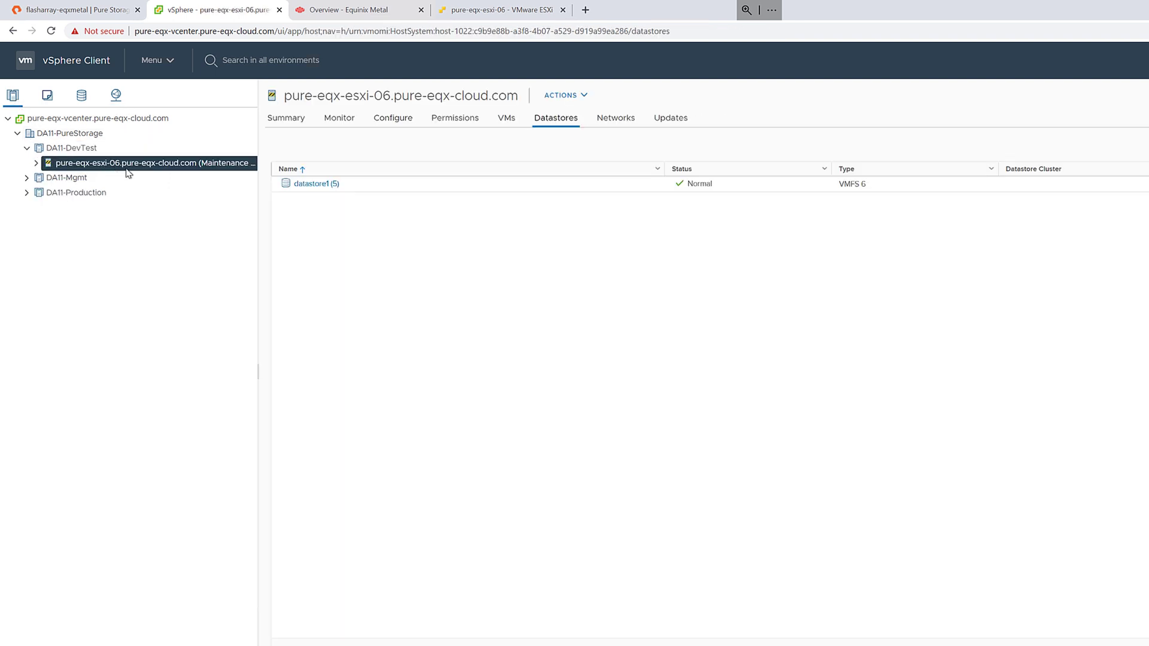
pyautogui.click(394, 118)
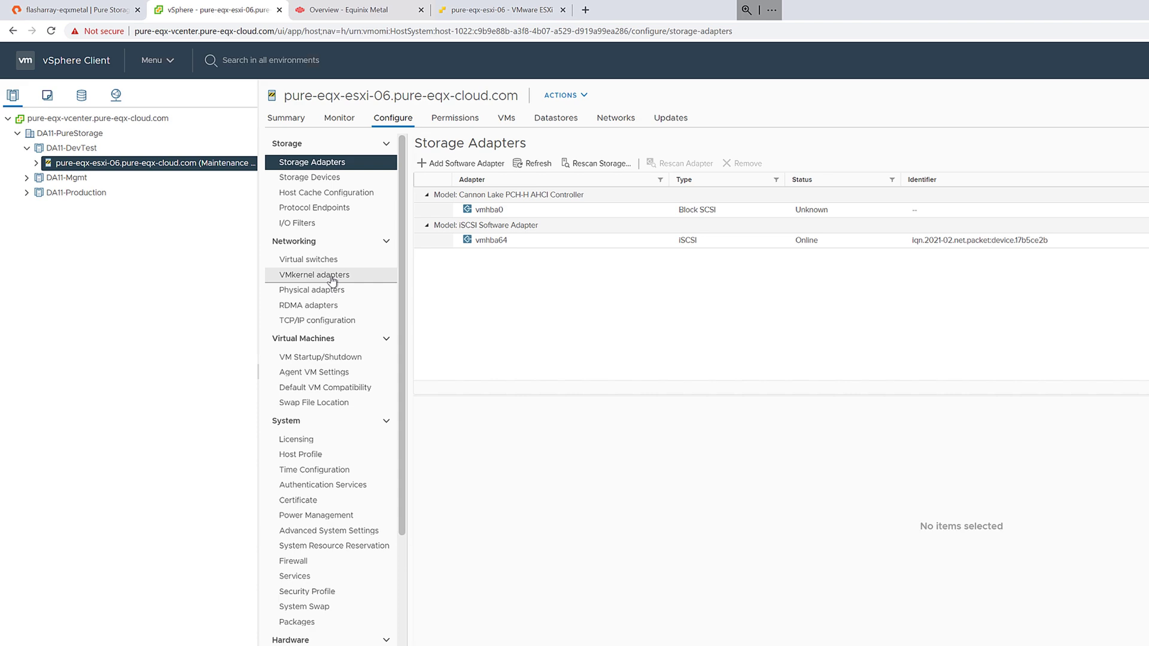
pyautogui.click(331, 277)
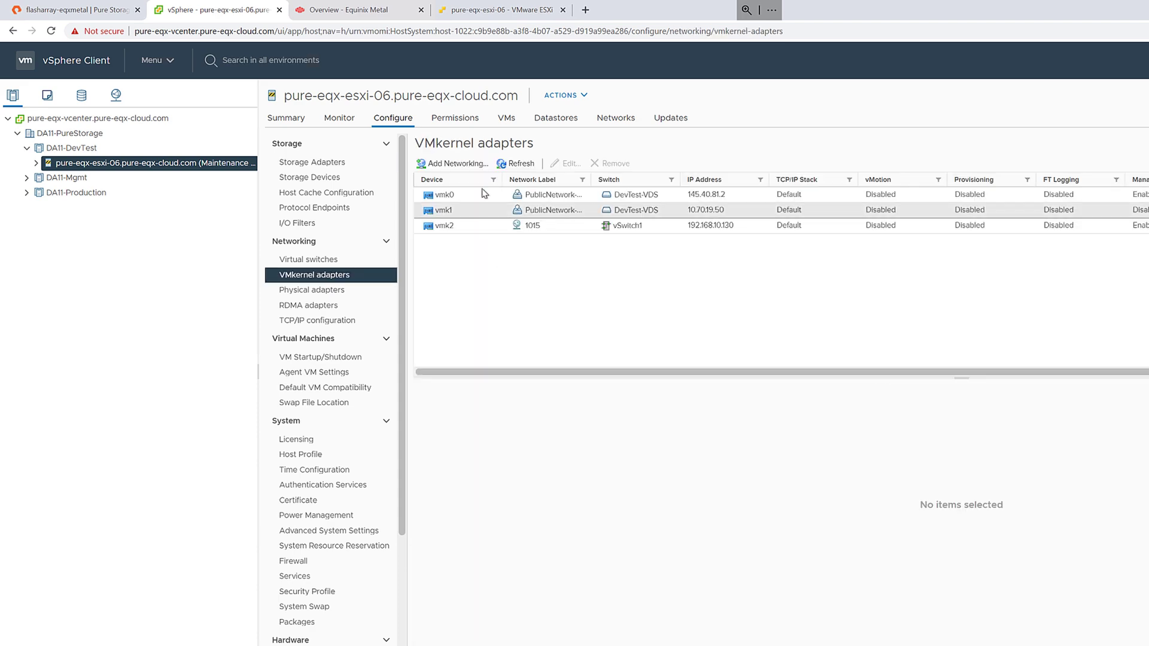
pyautogui.click(453, 163)
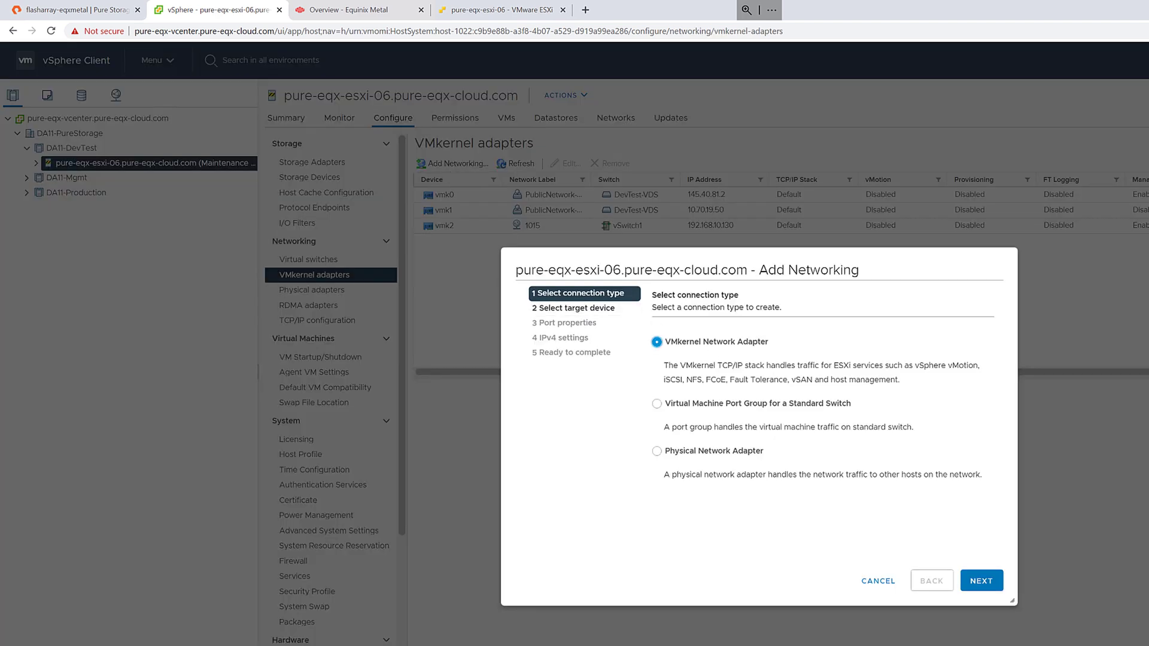
pyautogui.click(982, 581)
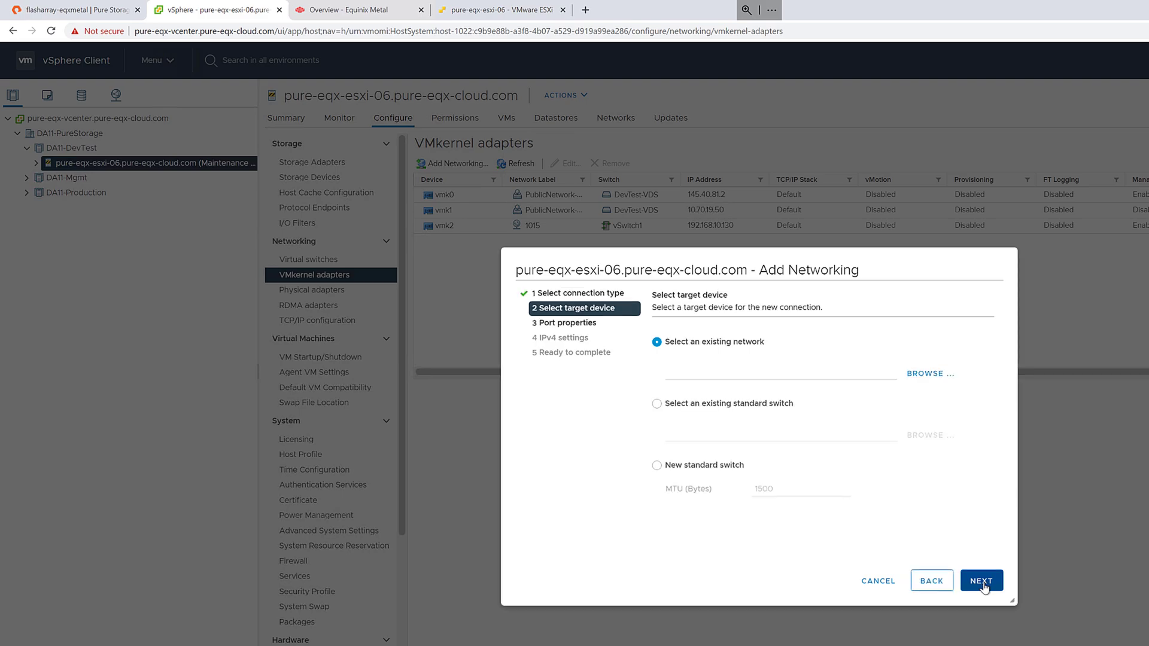
# - Place the adapter on the DevTest-1015 port group with Management traffic enabled
pyautogui.click(925, 374)
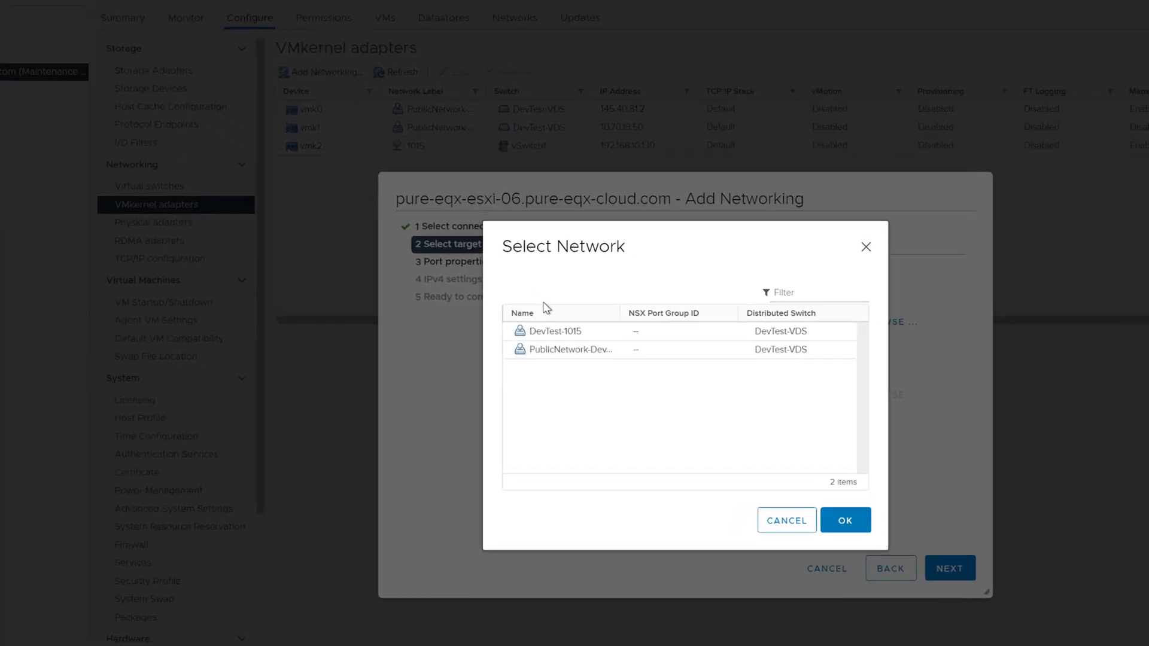
pyautogui.click(531, 319)
pyautogui.click(832, 514)
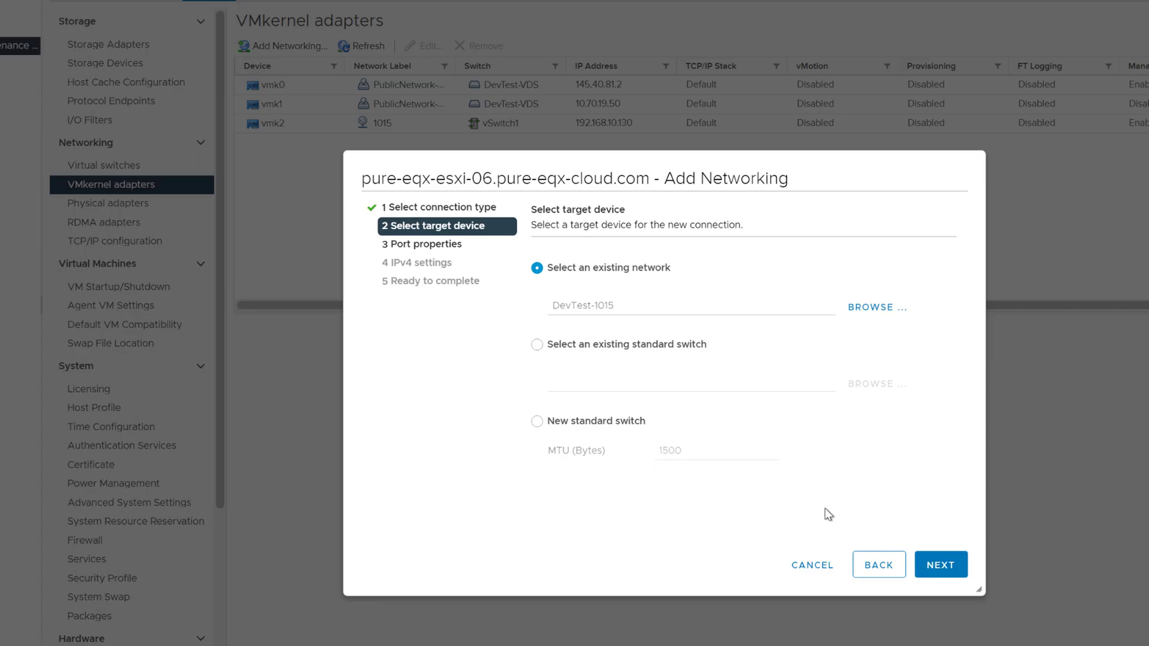
pyautogui.click(941, 565)
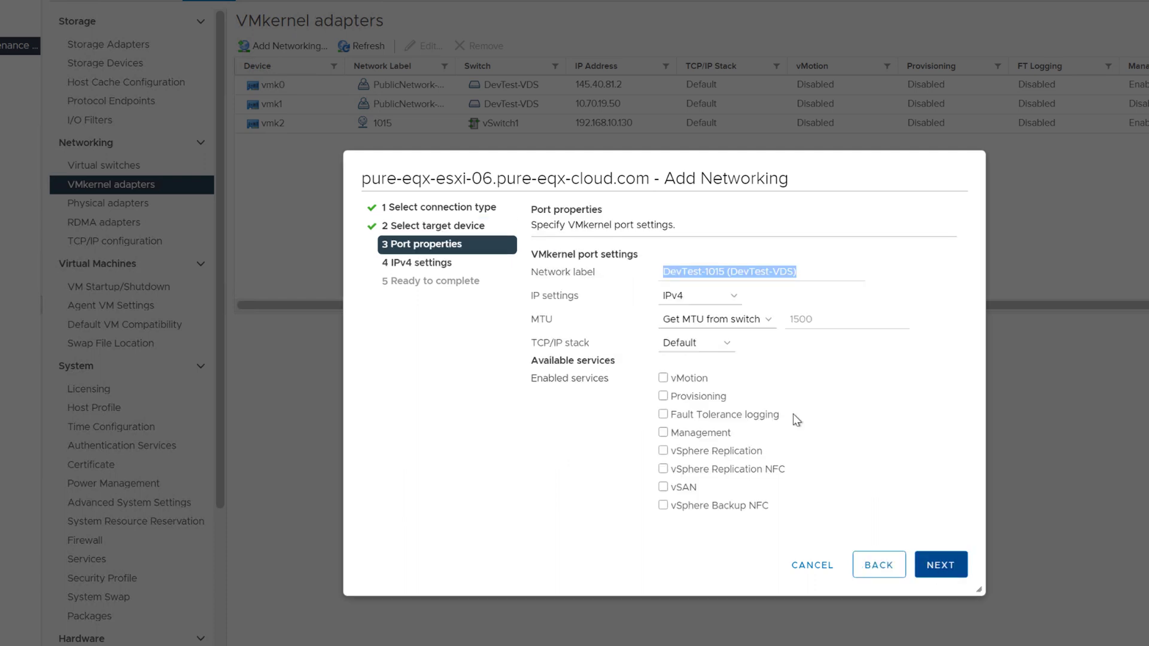
pyautogui.click(691, 434)
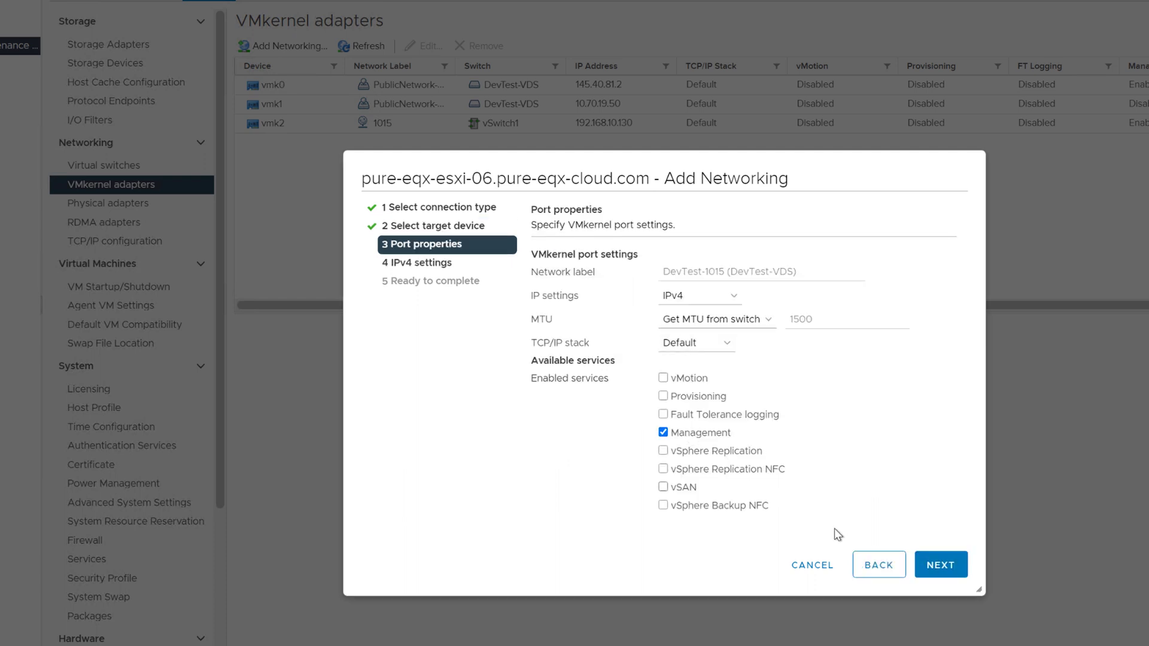
pyautogui.click(954, 569)
# - Set static IPv4 192.168.10.131 with subnet mask 255.255.255.0
pyautogui.click(586, 301)
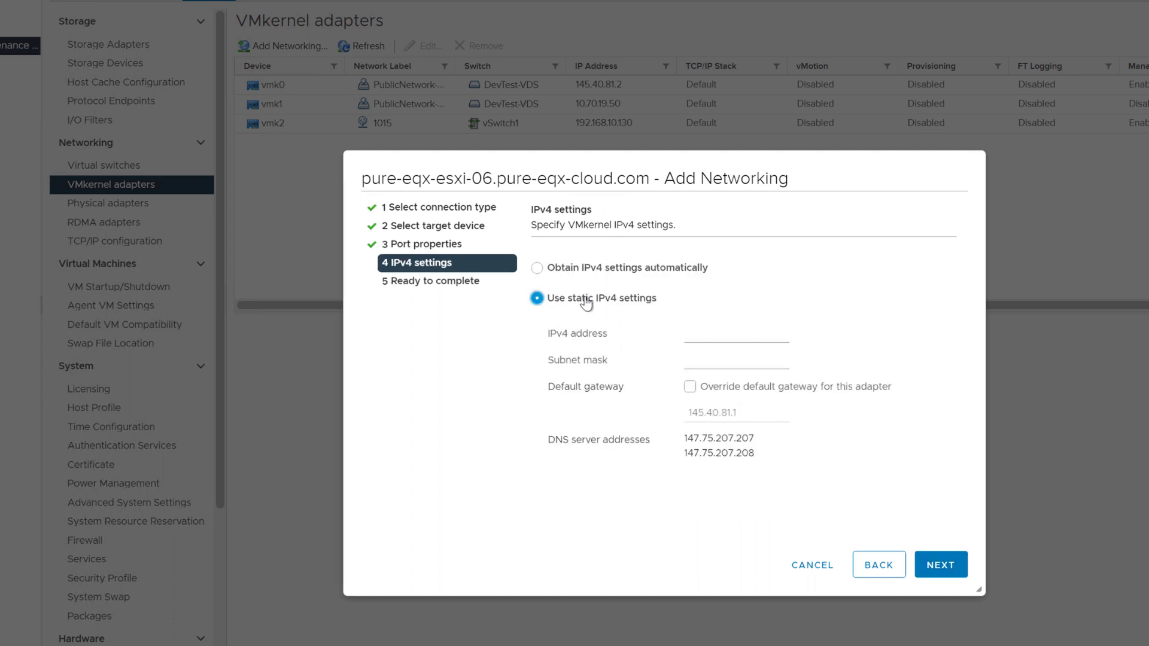
pyautogui.click(694, 335)
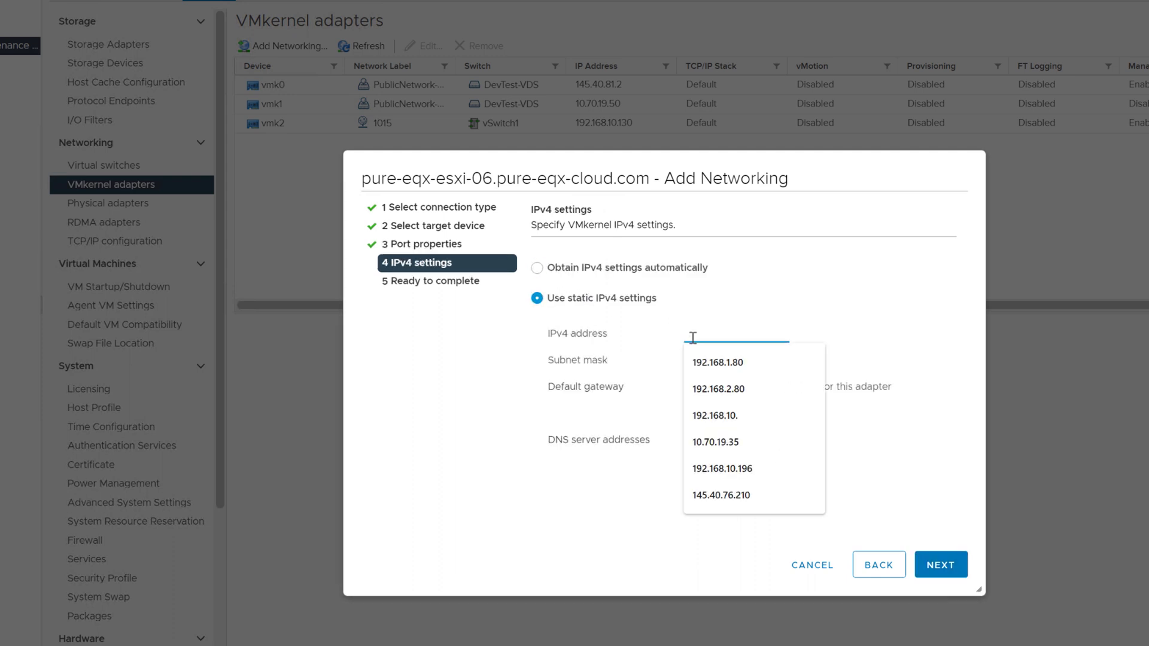
pyautogui.click(728, 415)
pyautogui.click(771, 337)
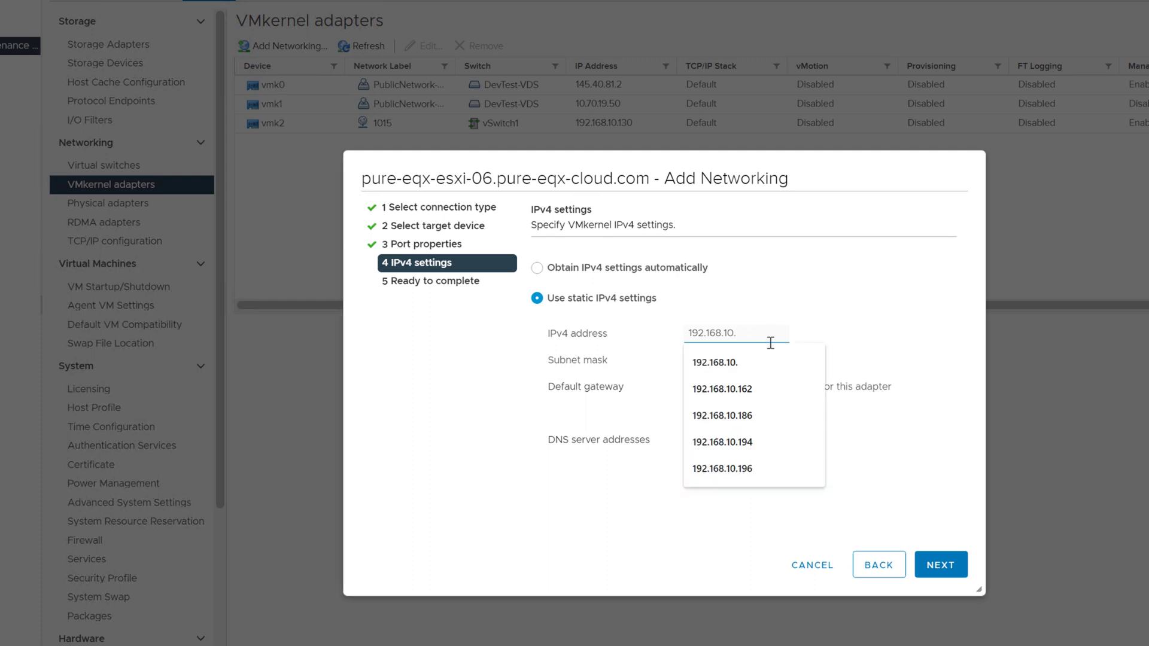
pyautogui.write('131')
pyautogui.click(753, 360)
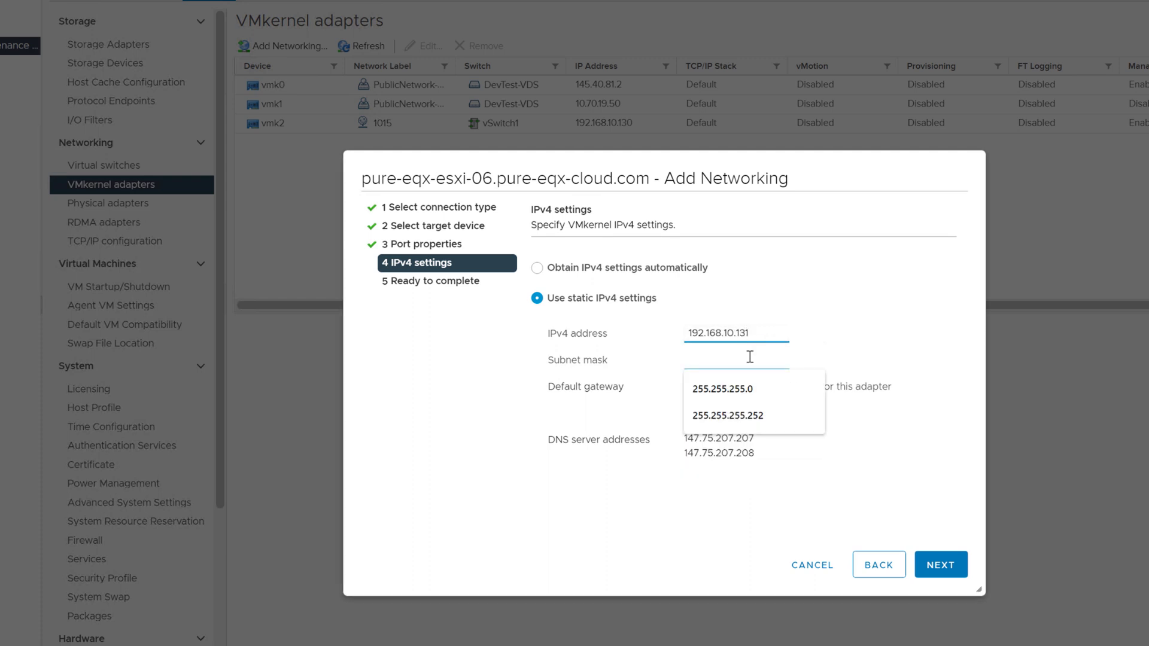
pyautogui.click(741, 378)
# - Override the default gateway to 192.168.10.120 and create the adapter
pyautogui.click(689, 386)
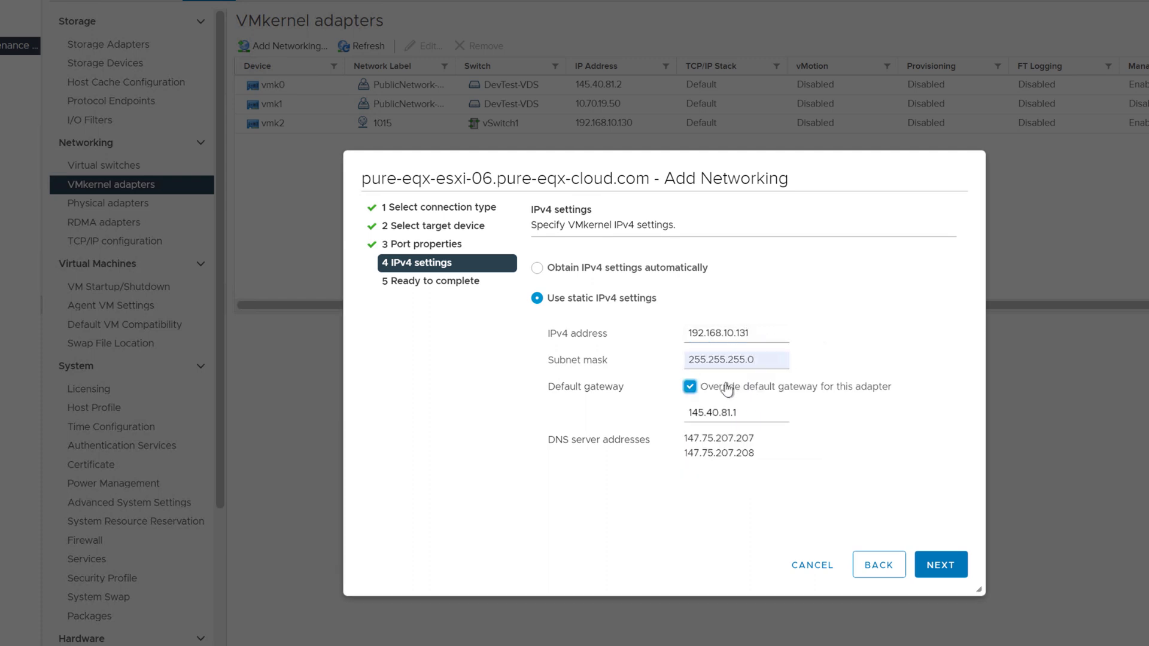
pyautogui.doubleClick(737, 412)
pyautogui.hotkey('ctrl', 'a')
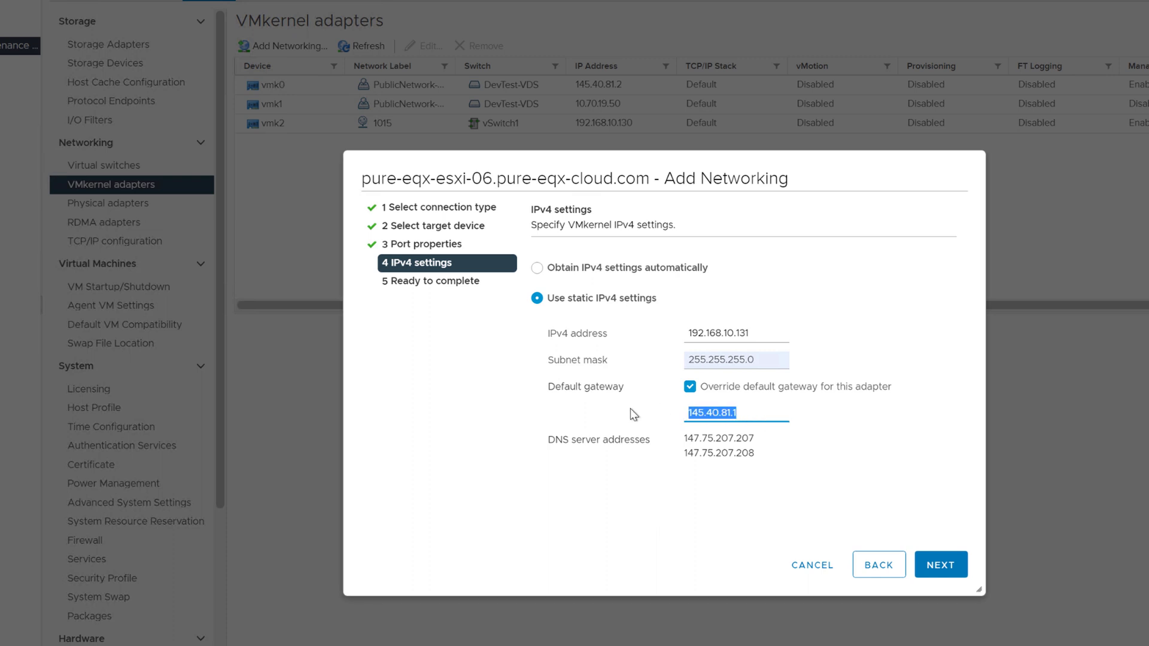
pyautogui.write('192.168.10')
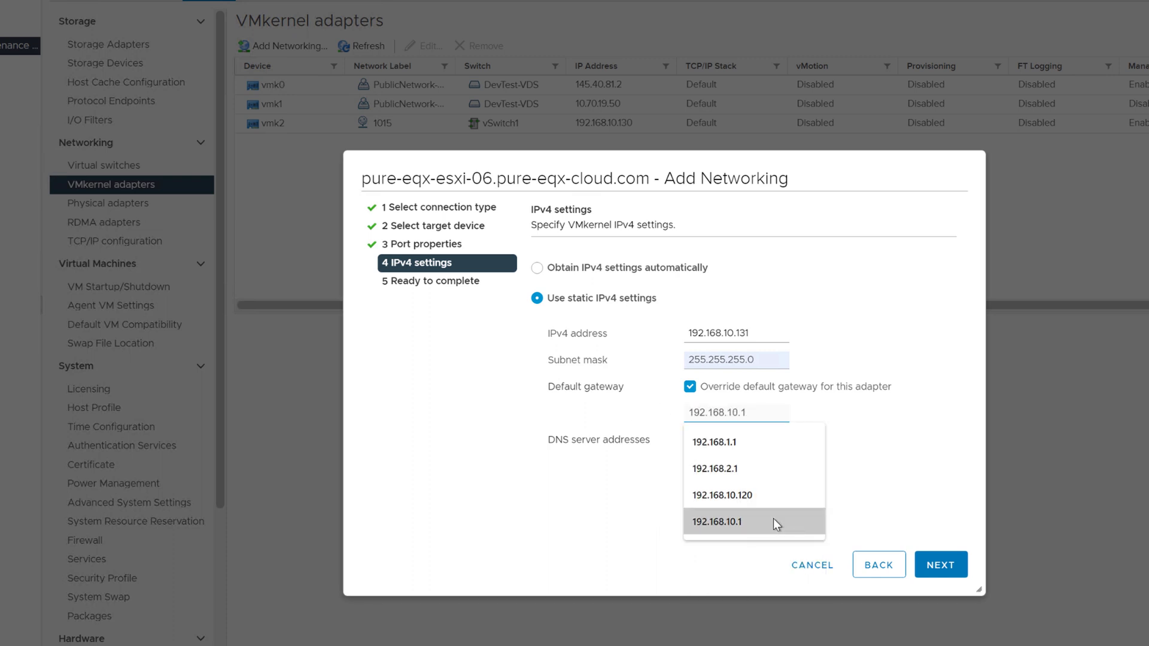
pyautogui.click(773, 520)
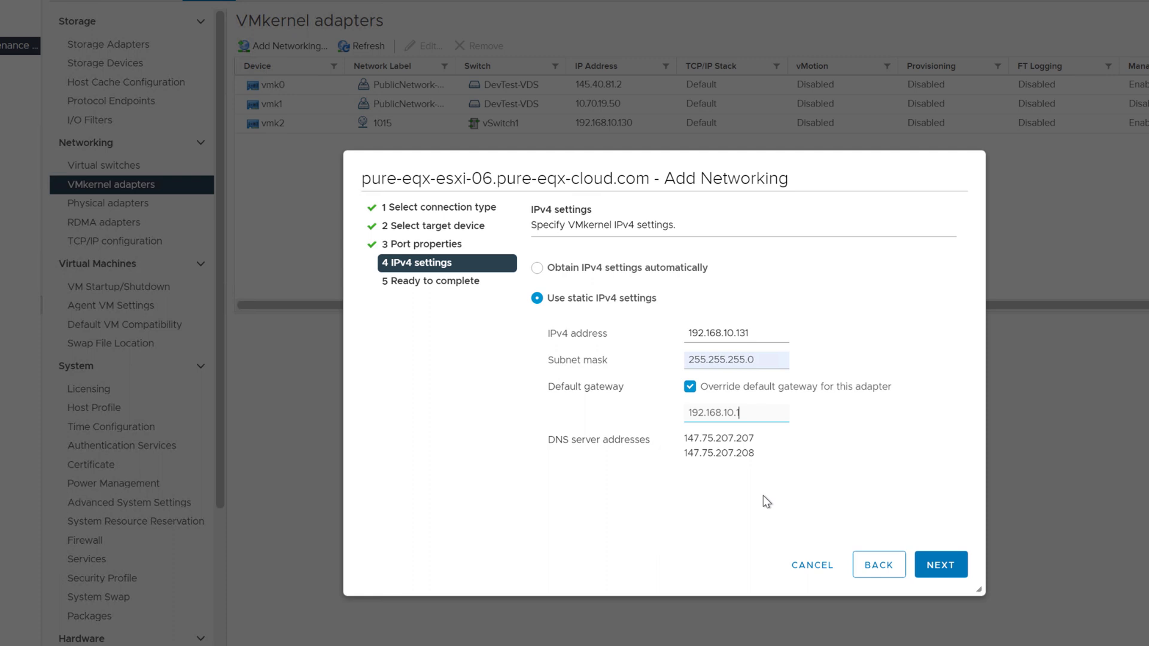
pyautogui.write('20')
pyautogui.click(724, 513)
pyautogui.click(941, 565)
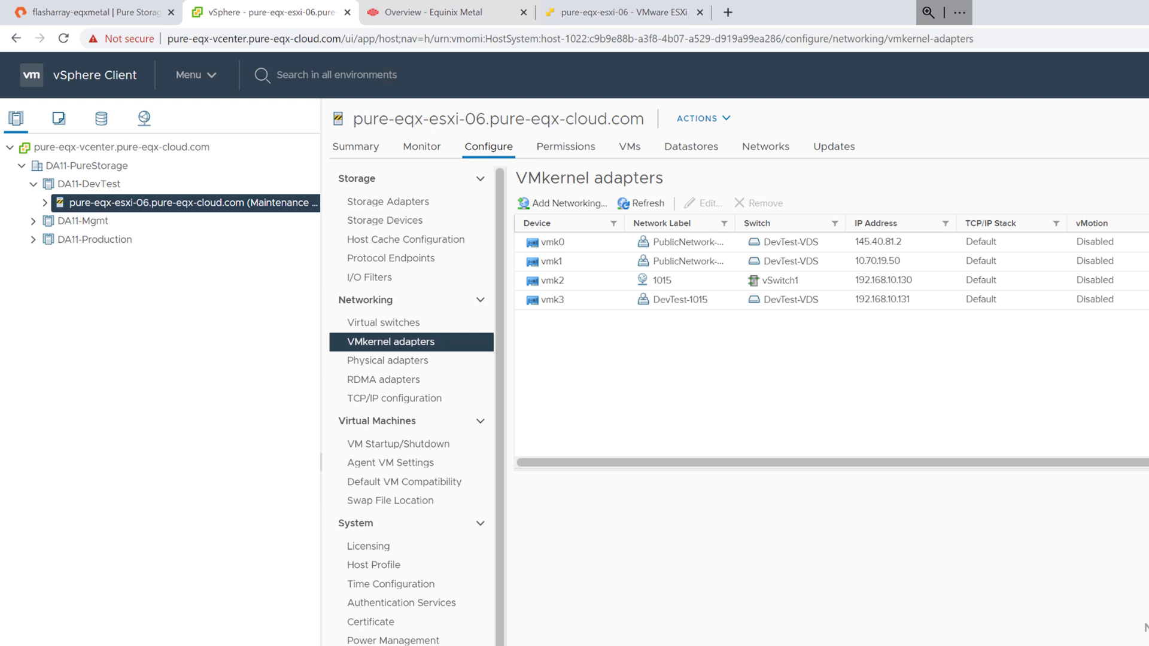
# - On the server's Network page, remove VLANs 1015 and 1018 from eth1
pyautogui.click(454, 22)
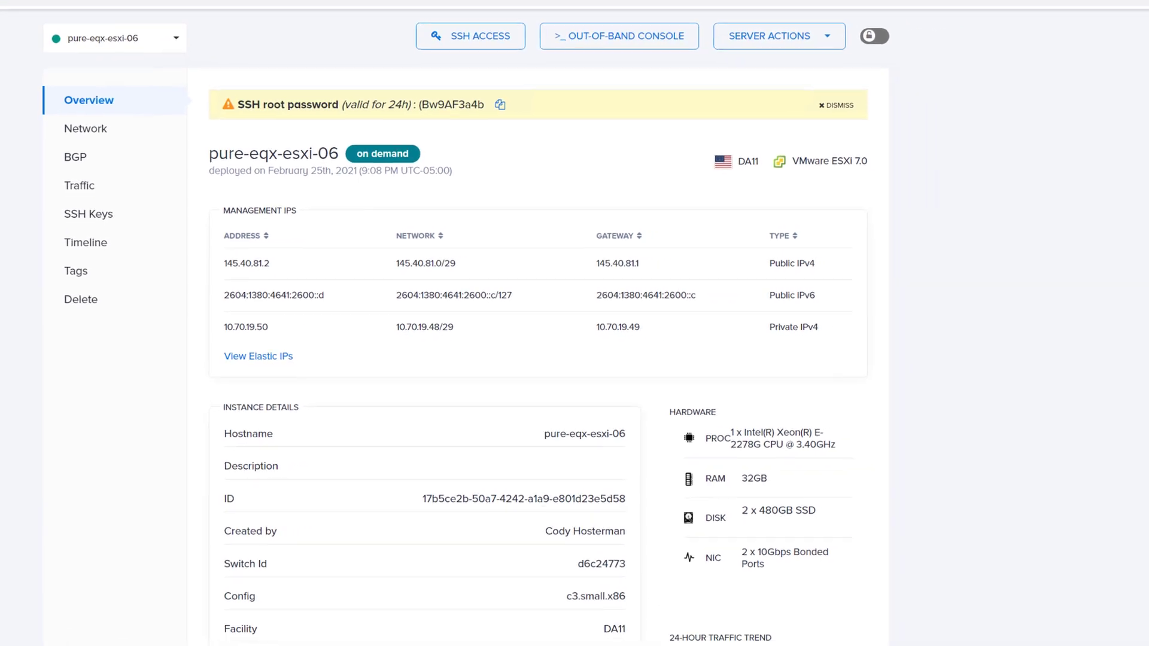
pyautogui.click(70, 79)
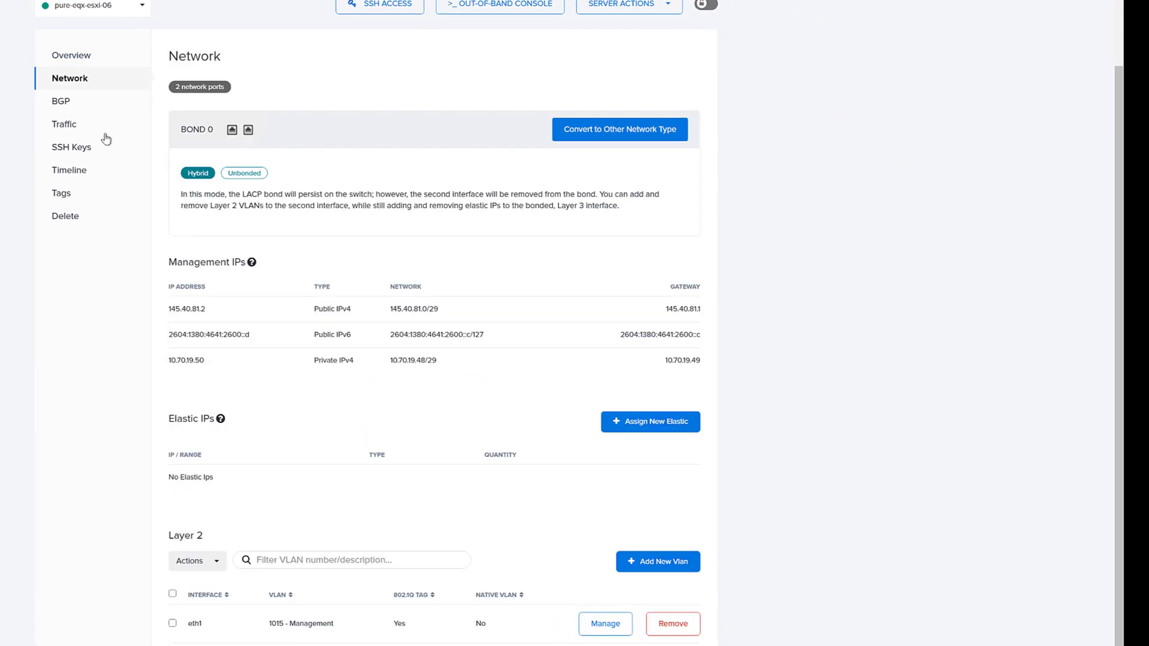
pyautogui.scroll(-1, 374, 393)
pyautogui.click(667, 589)
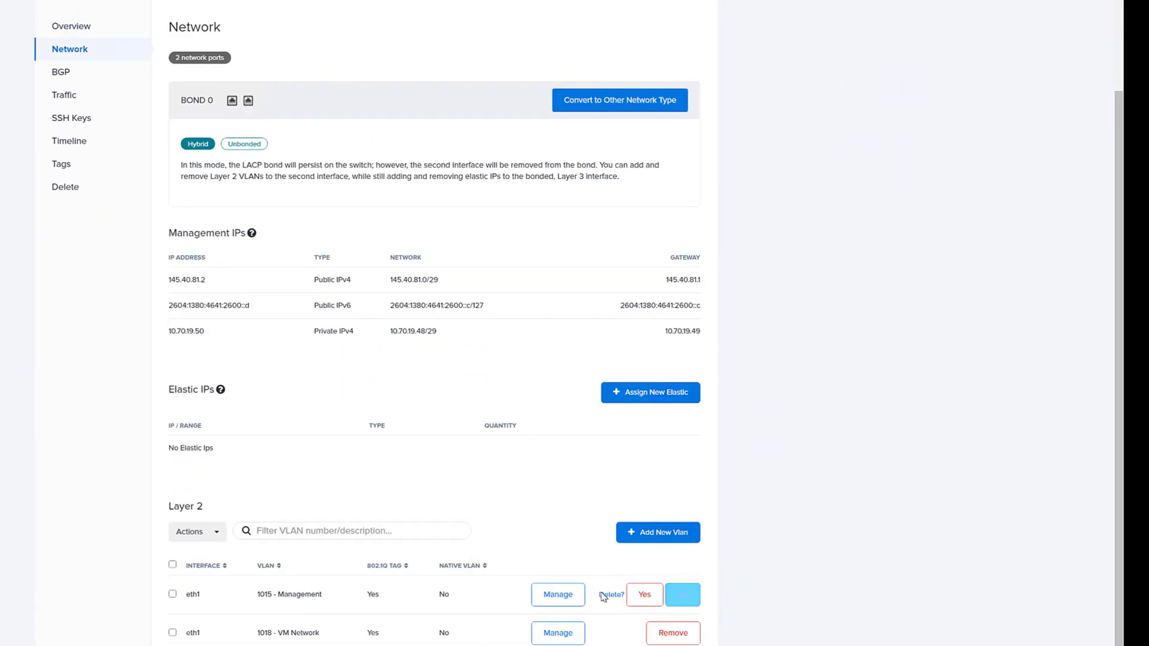
pyautogui.click(649, 594)
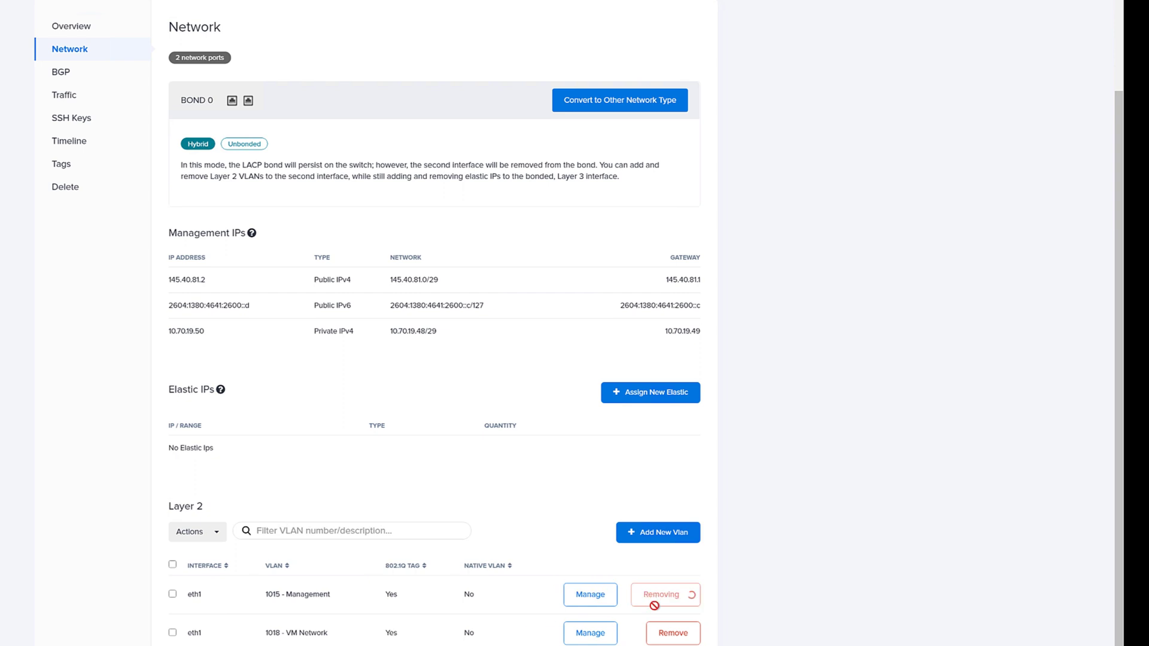
pyautogui.click(668, 634)
pyautogui.click(676, 634)
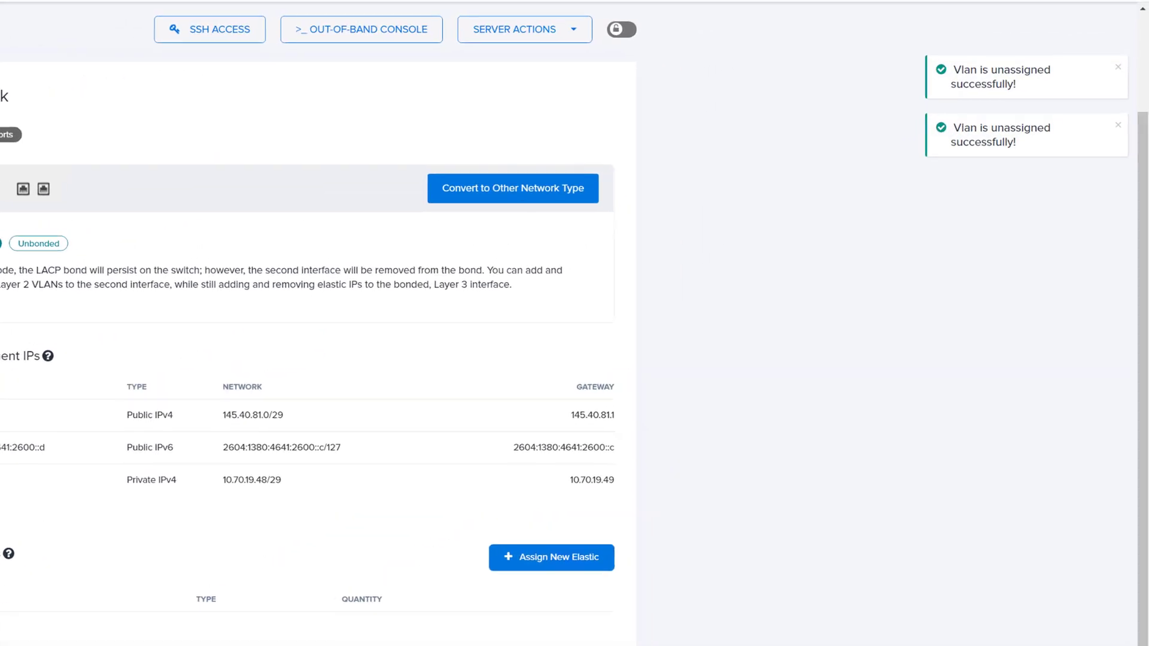
# - Convert the server's ports to bonded Layer 2 networking
pyautogui.click(517, 192)
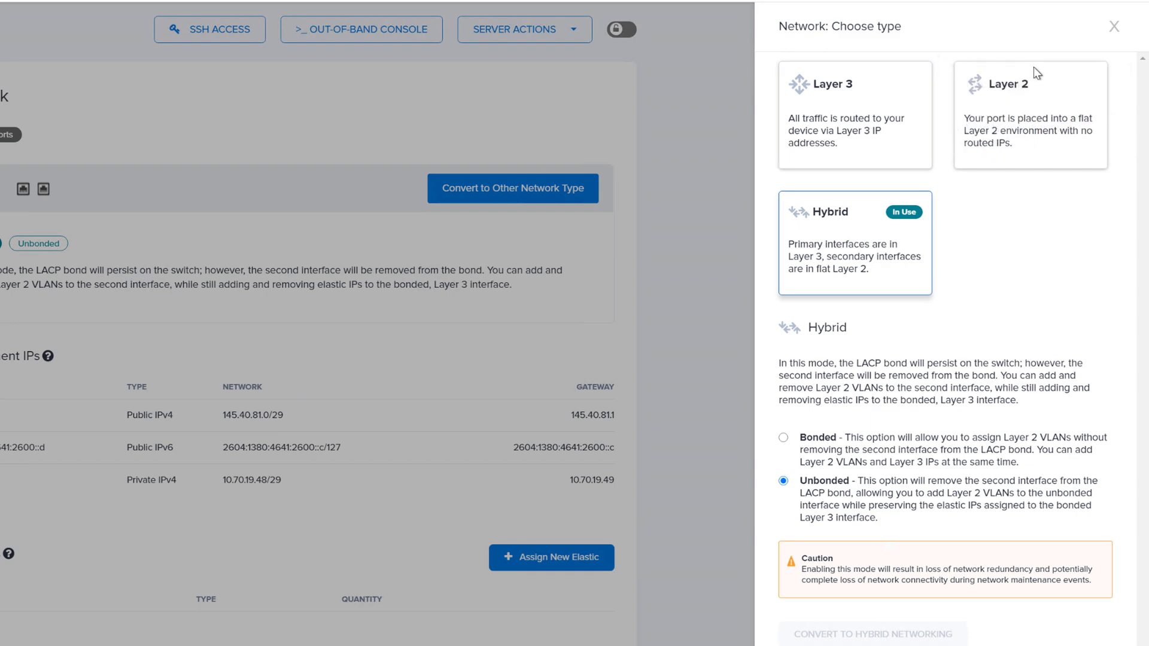
pyautogui.click(1012, 104)
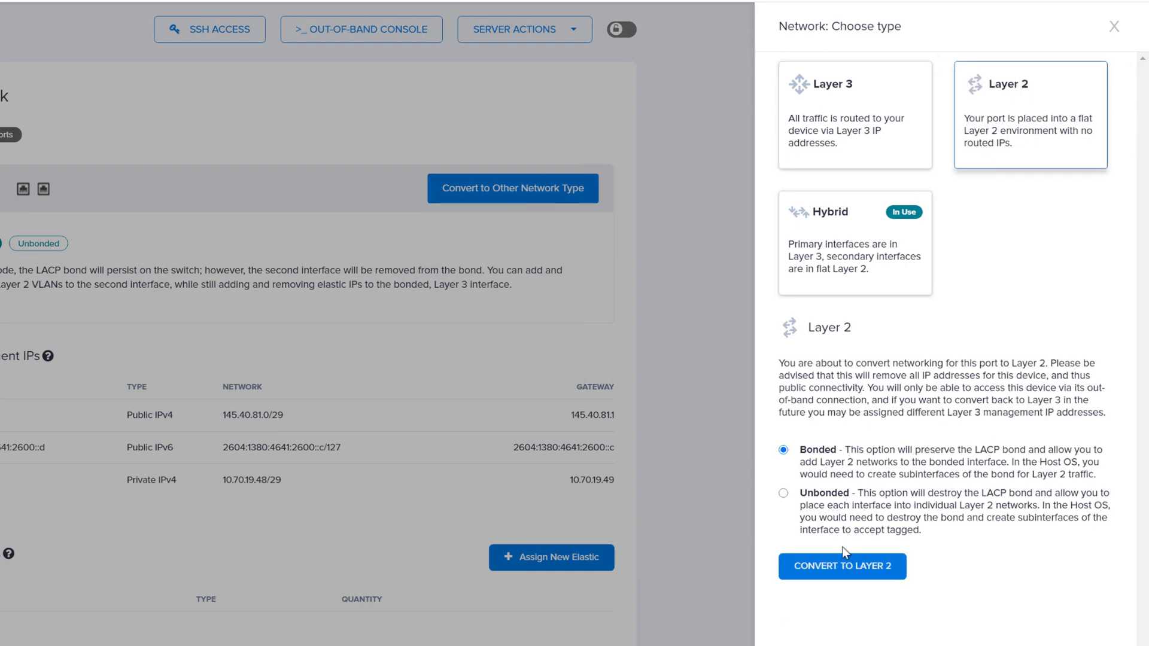
pyautogui.click(872, 539)
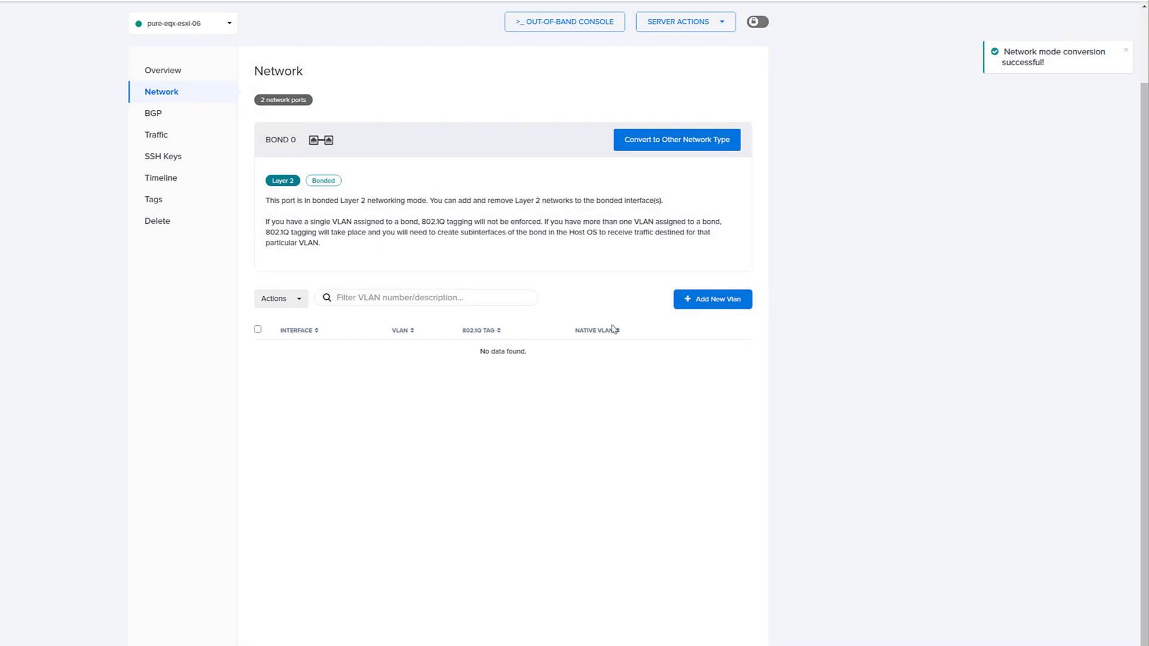
# - Assign the 1015 - Management VLAN to bond0
pyautogui.click(712, 300)
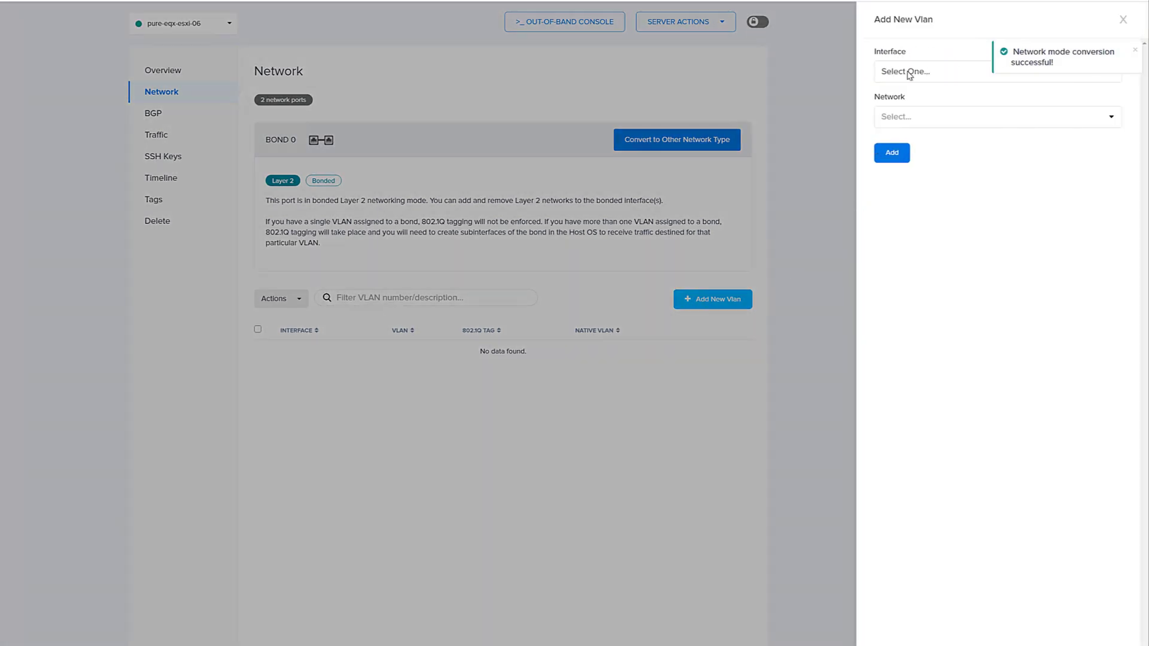
pyautogui.click(909, 75)
pyautogui.click(916, 105)
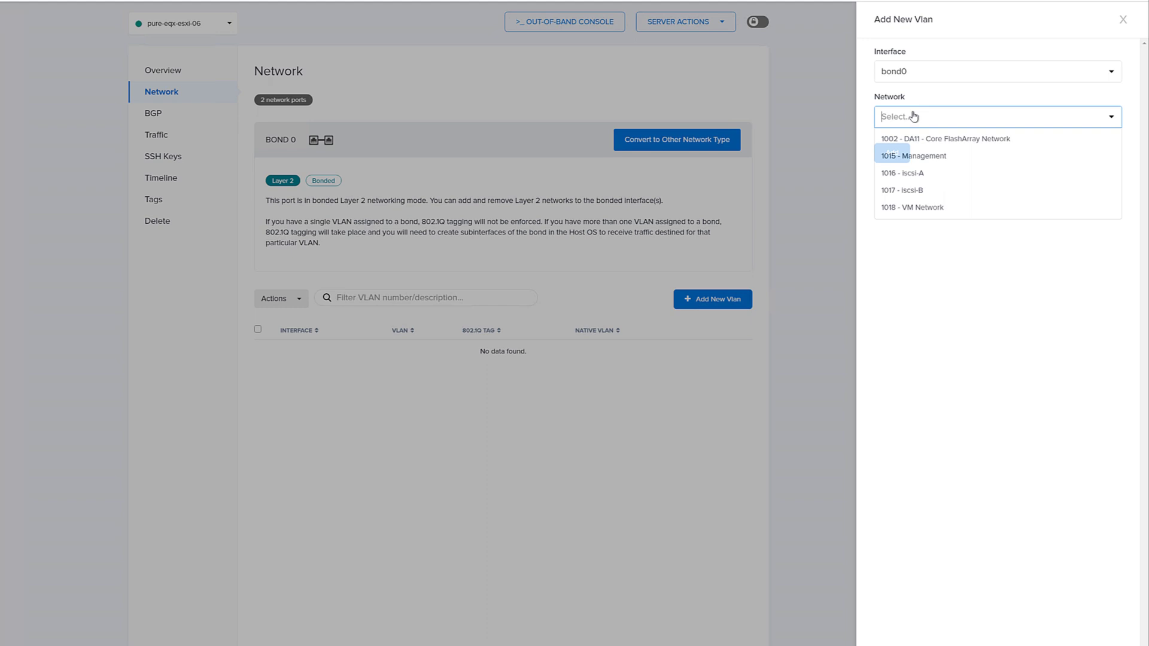
pyautogui.click(931, 156)
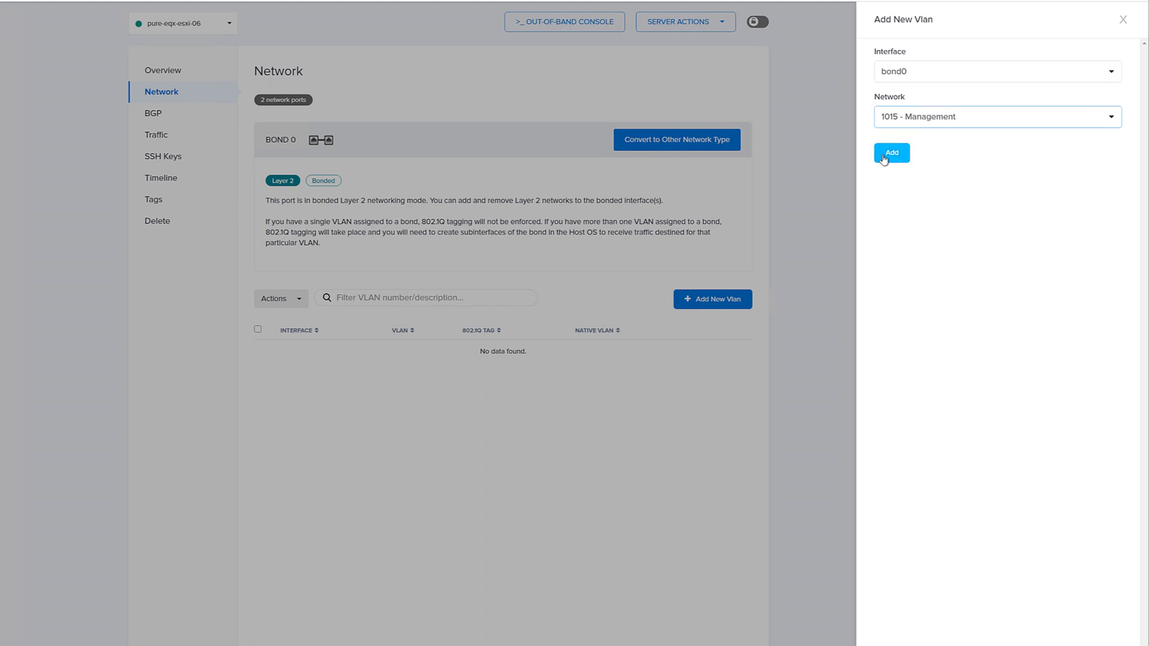
pyautogui.click(885, 156)
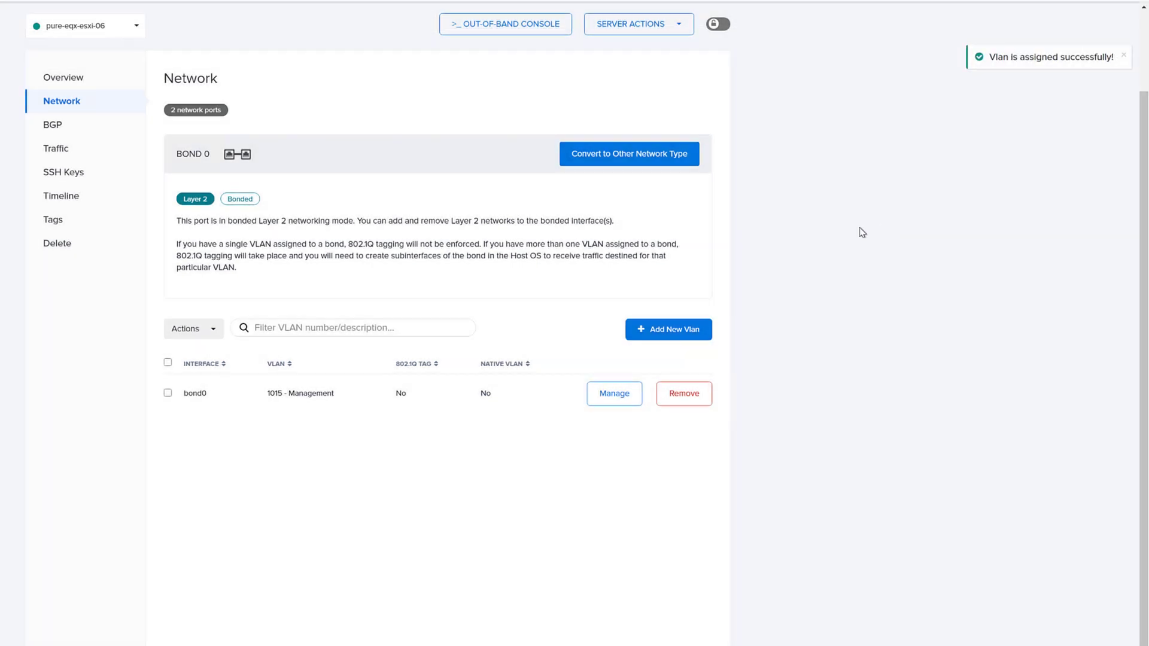
# - Assign the 1018 - VM Network VLAN to bond0
pyautogui.click(675, 329)
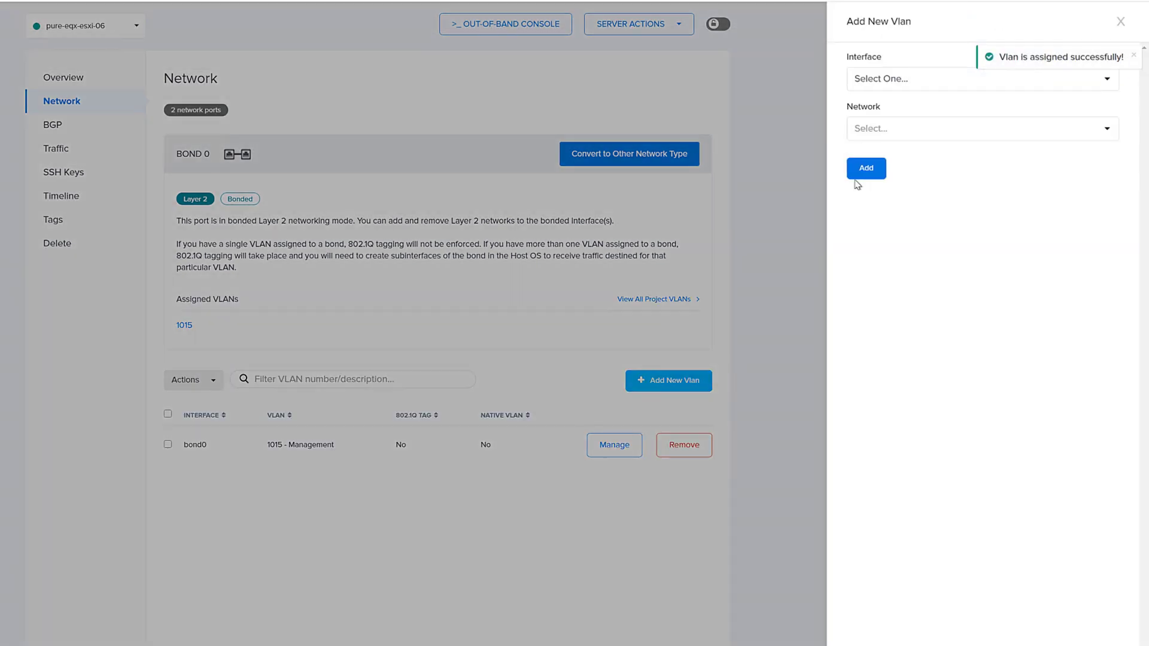
pyautogui.click(878, 82)
pyautogui.click(873, 122)
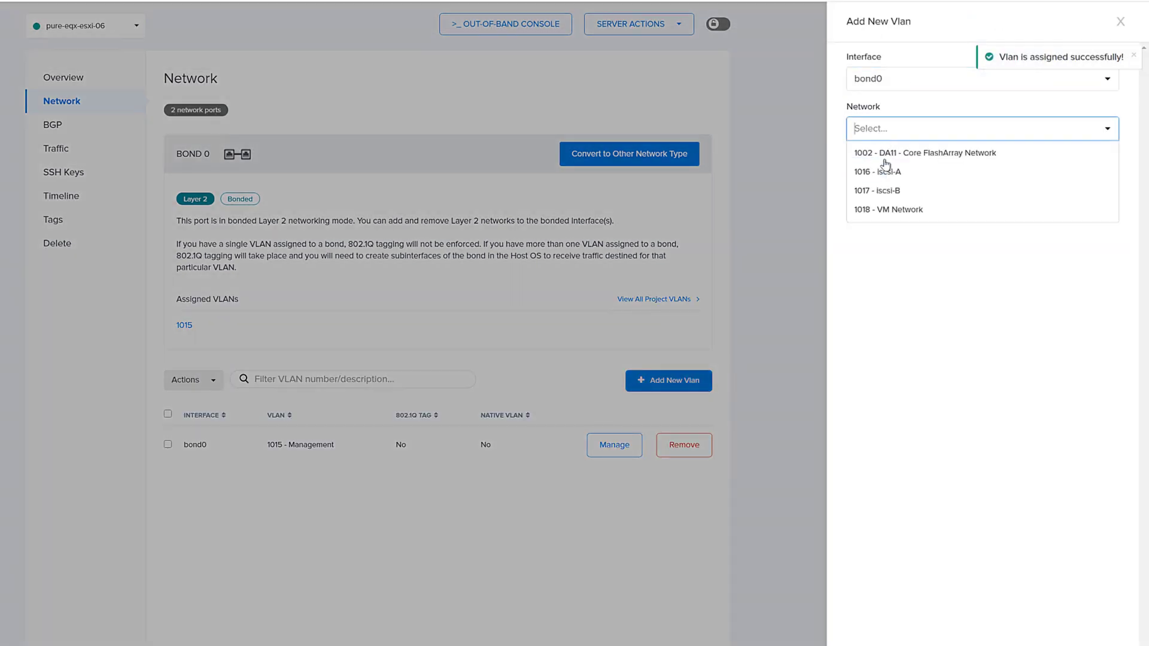
pyautogui.click(915, 210)
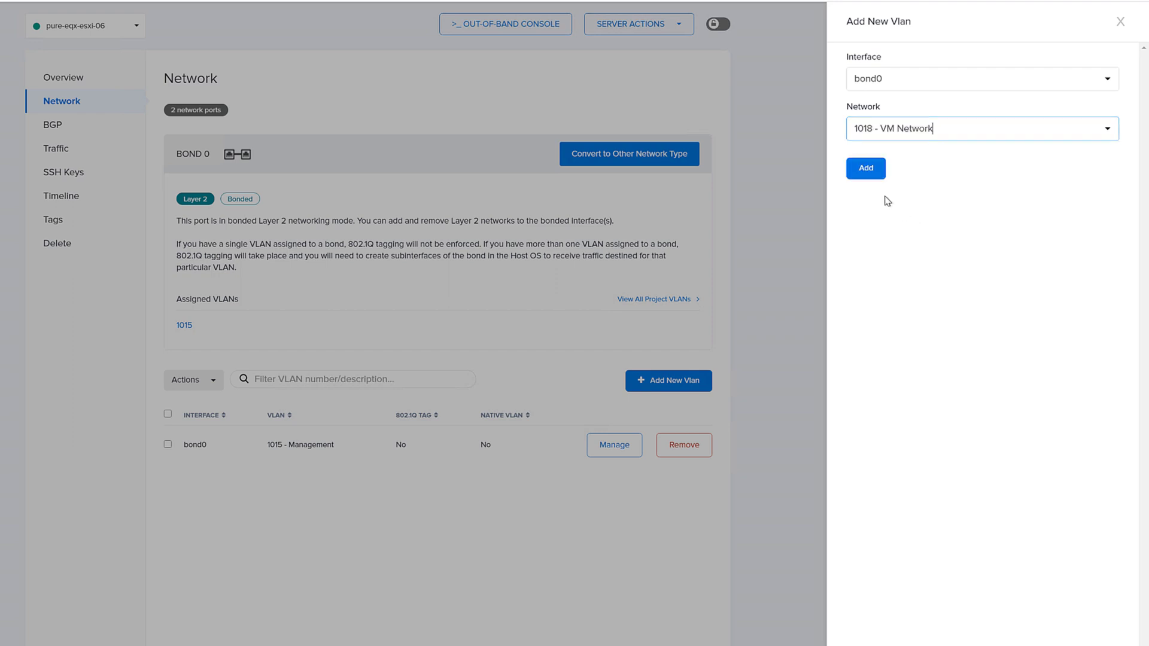
pyautogui.click(866, 169)
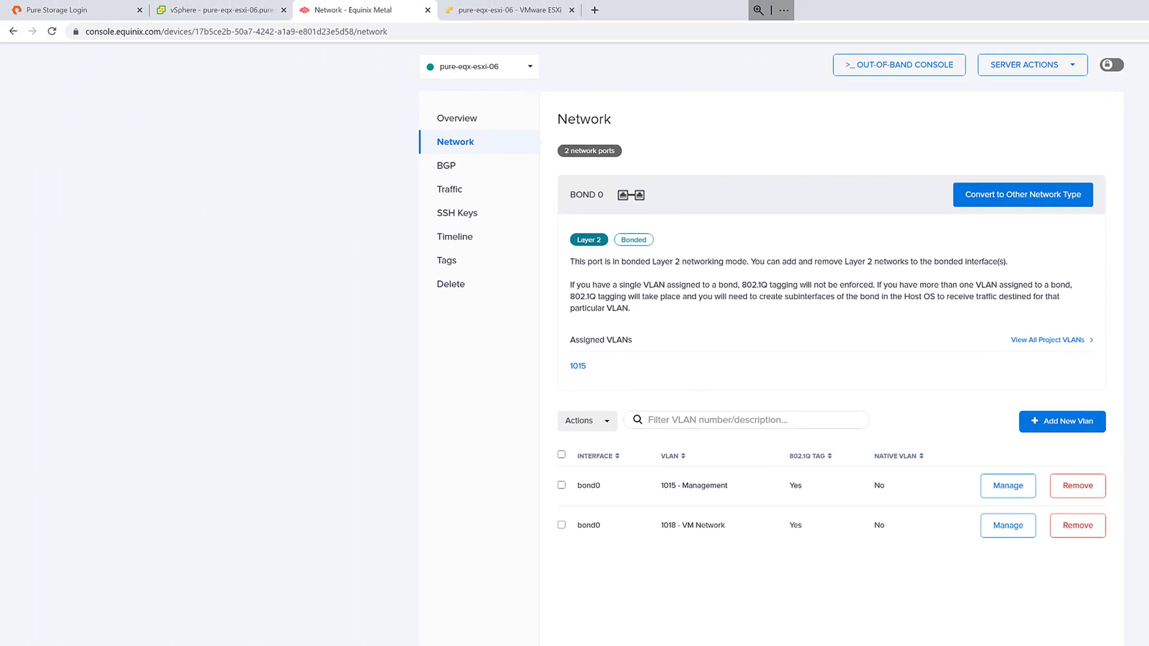
# - Browse to the host at 192.168.10.131 and proceed past the certificate warning
pyautogui.click(472, 10)
pyautogui.click(228, 31)
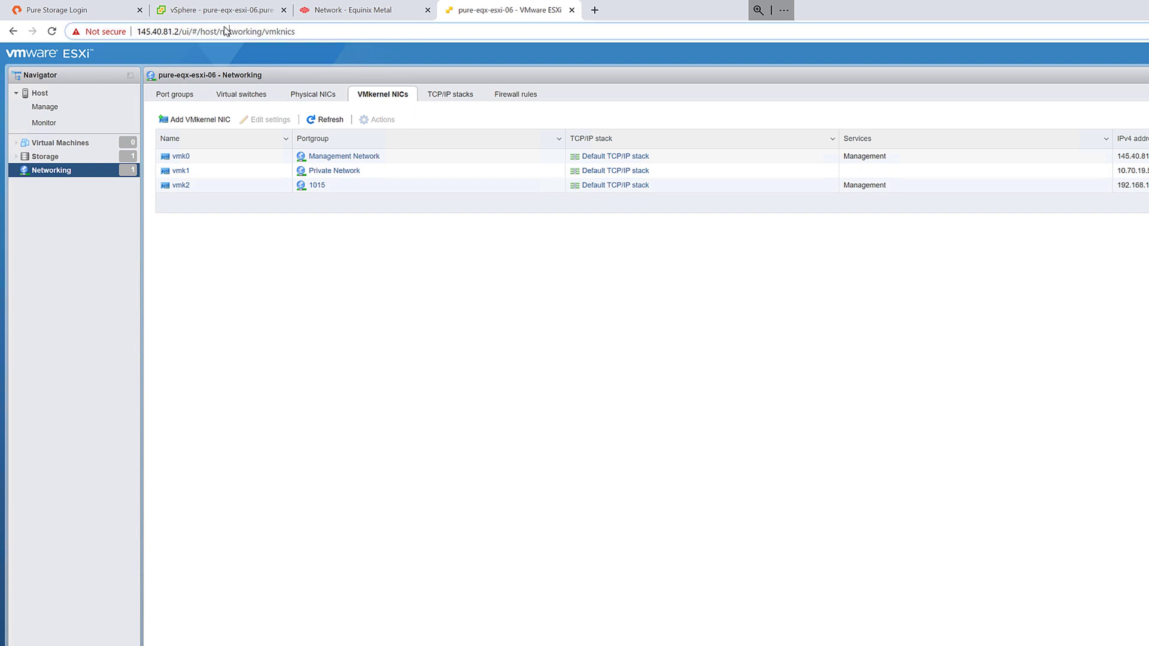
pyautogui.write('192')
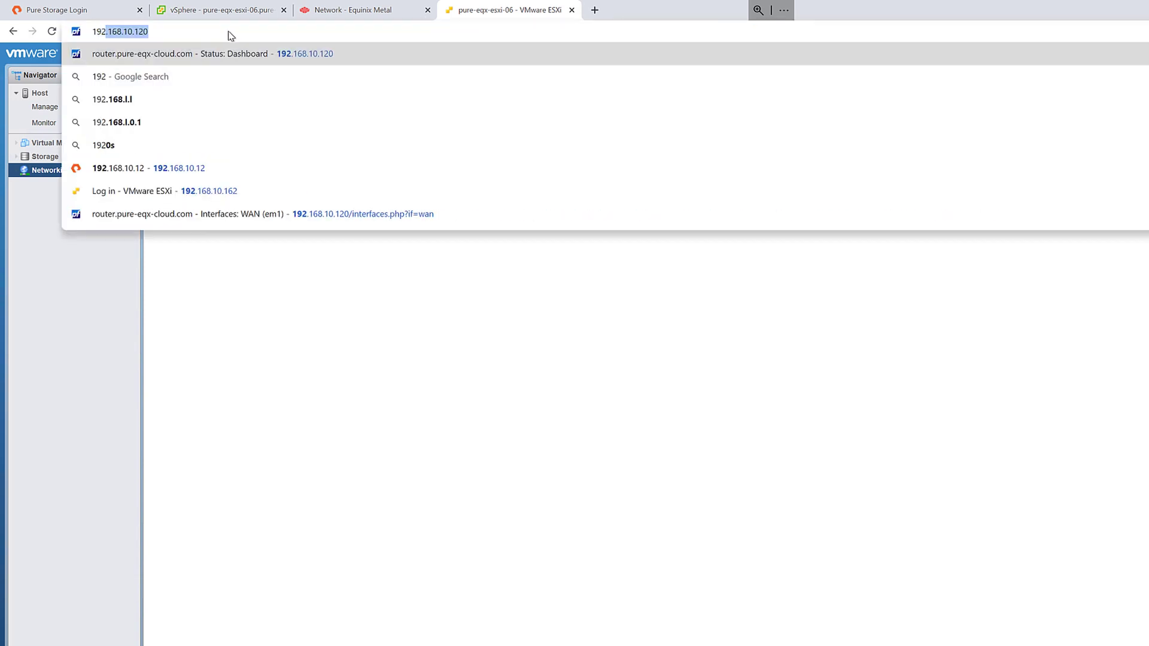
pyautogui.write('.168.10.101')
pyautogui.press('Return')
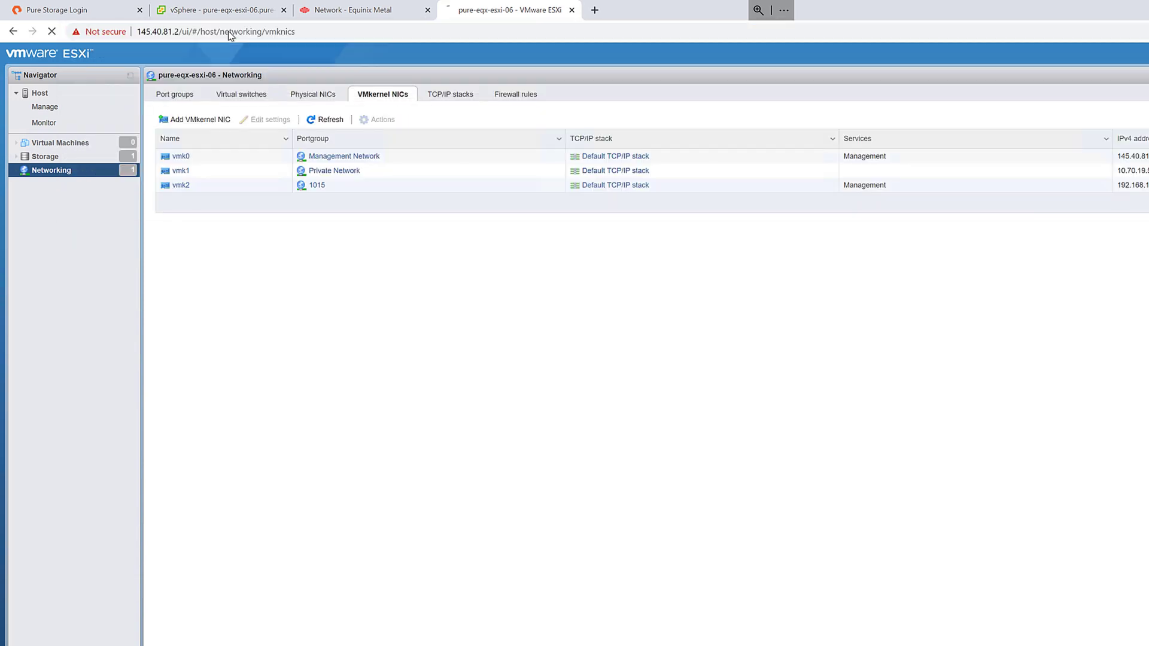
pyautogui.click(629, 396)
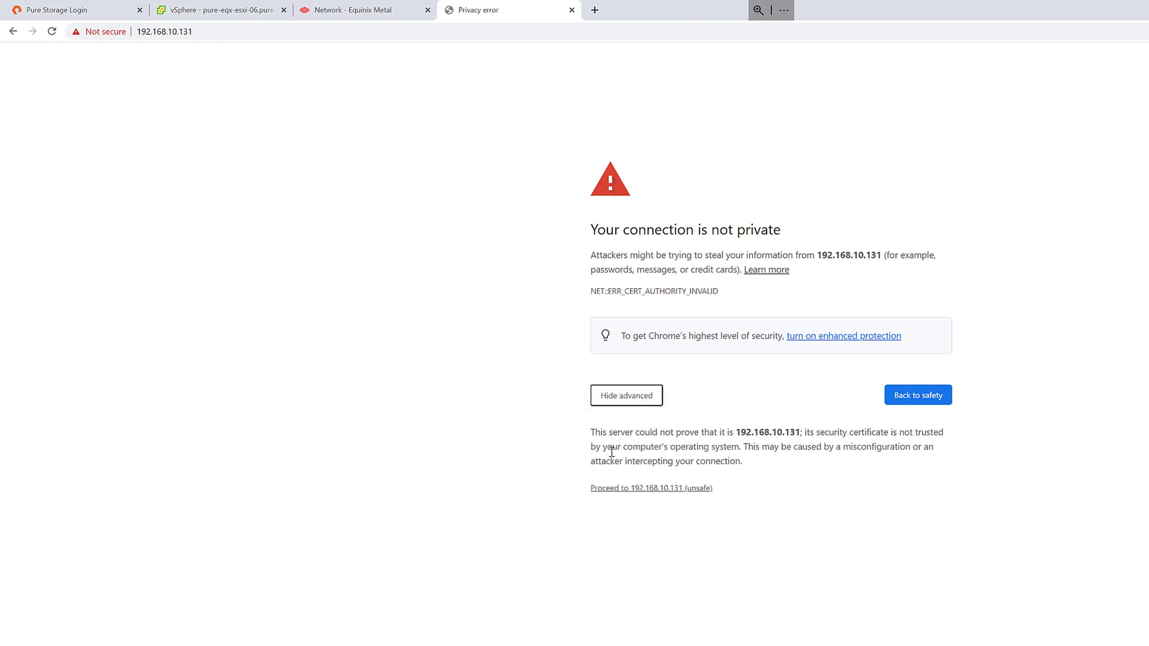
pyautogui.click(620, 492)
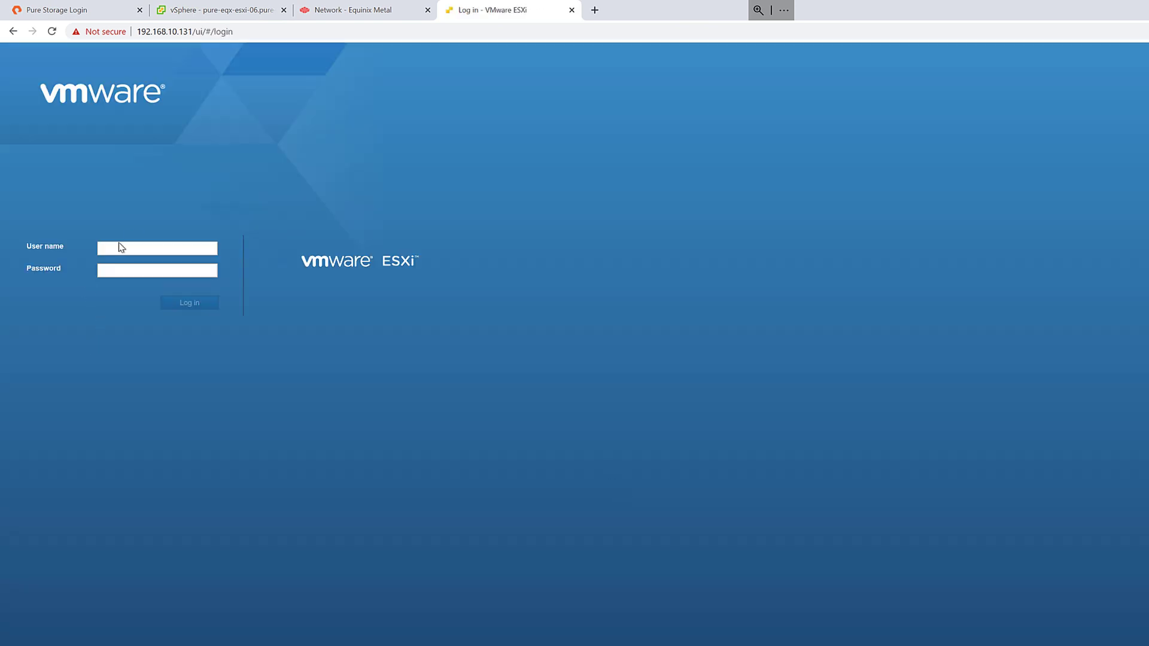
# - Log in to the ESXi Host Client with the suggested user name
pyautogui.click(120, 248)
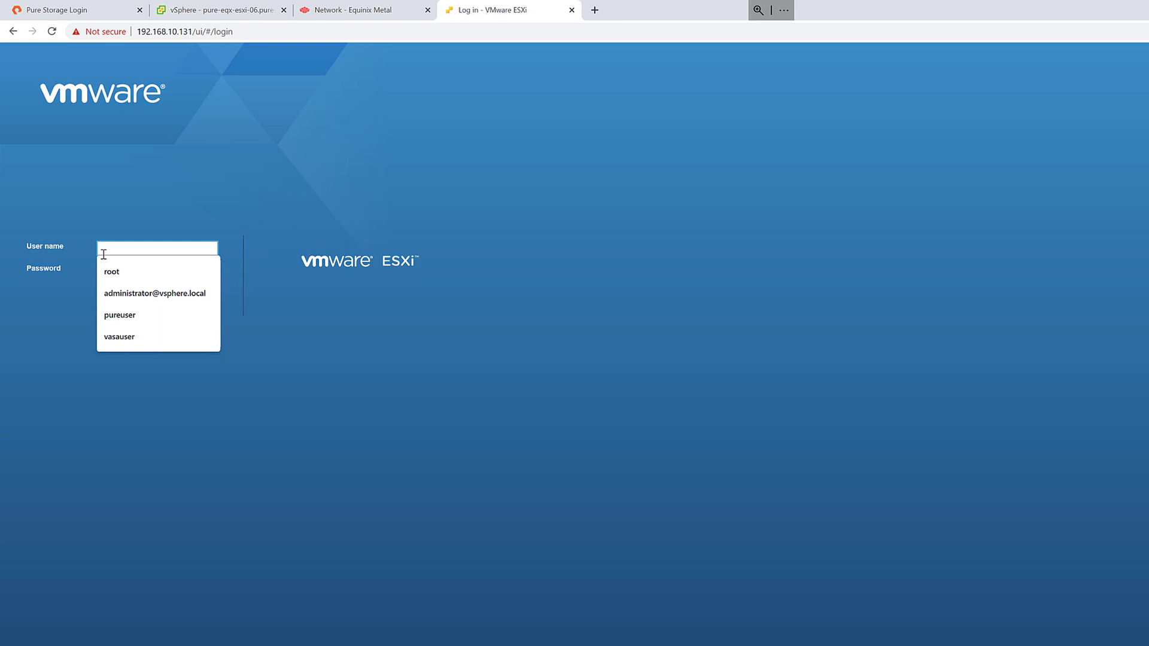
pyautogui.write('ro')
pyautogui.click(117, 272)
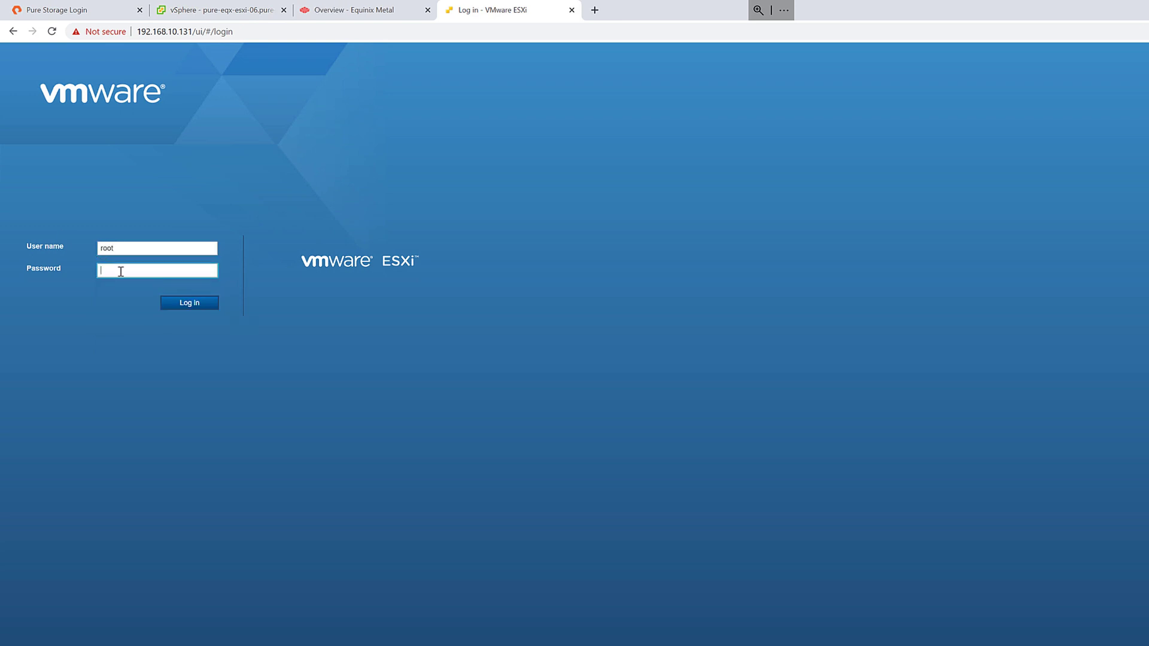
pyautogui.write('********')
pyautogui.click(189, 303)
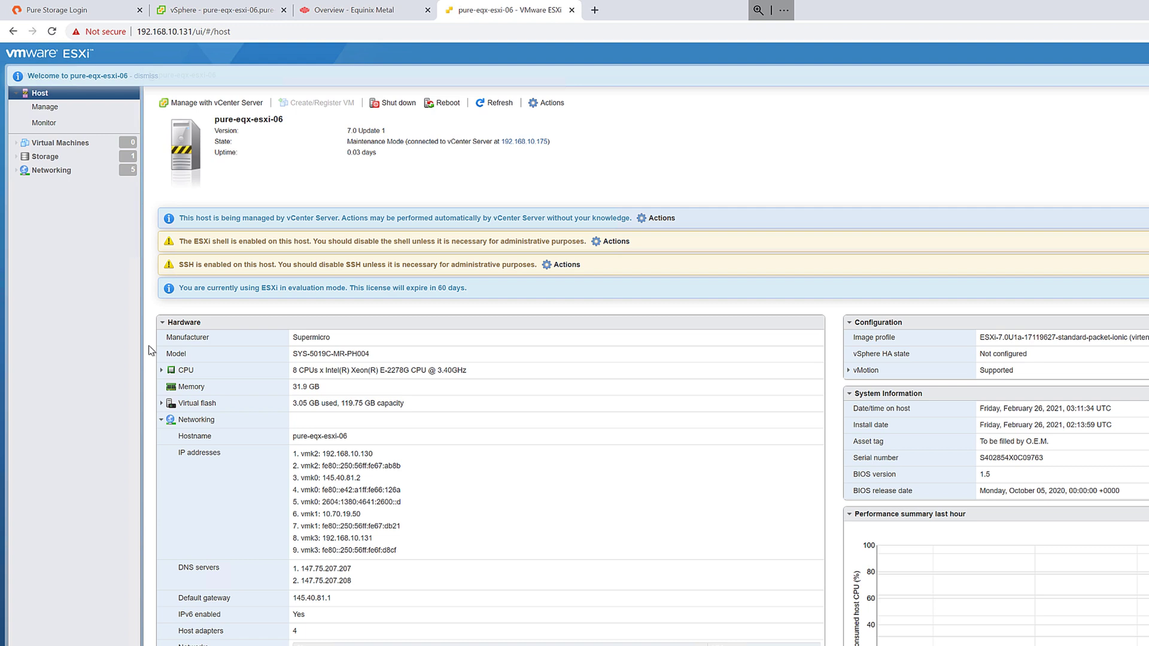
# - Edit the Default TCP/IP stack from the host's networking TCP/IP stacks list
pyautogui.click(51, 170)
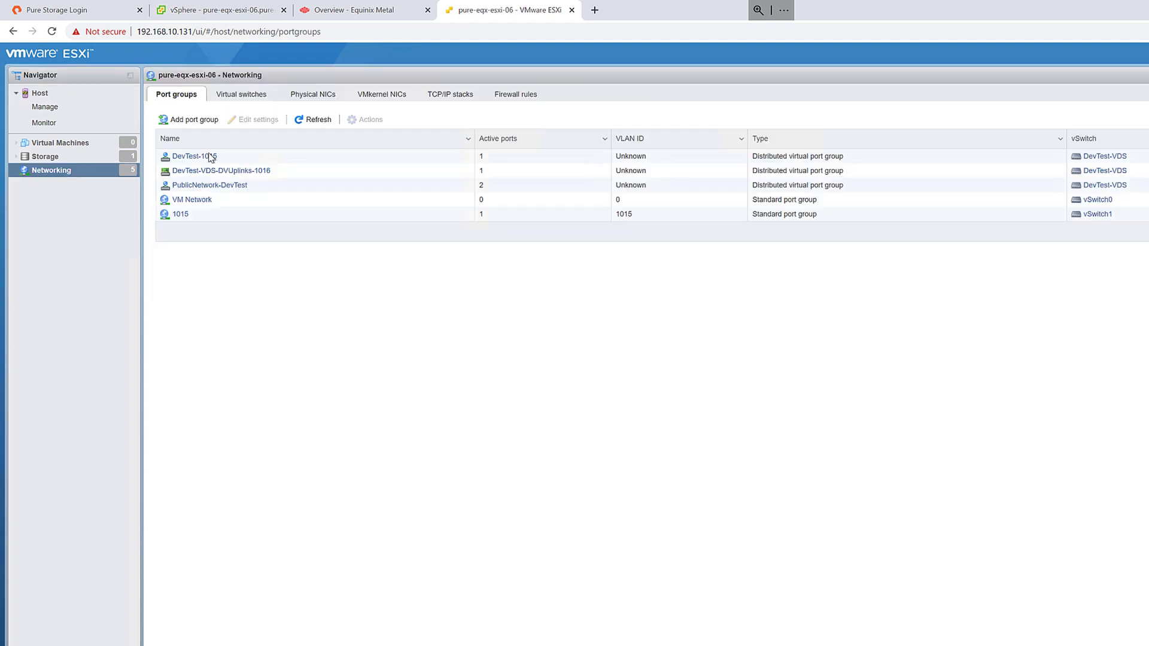
pyautogui.click(449, 94)
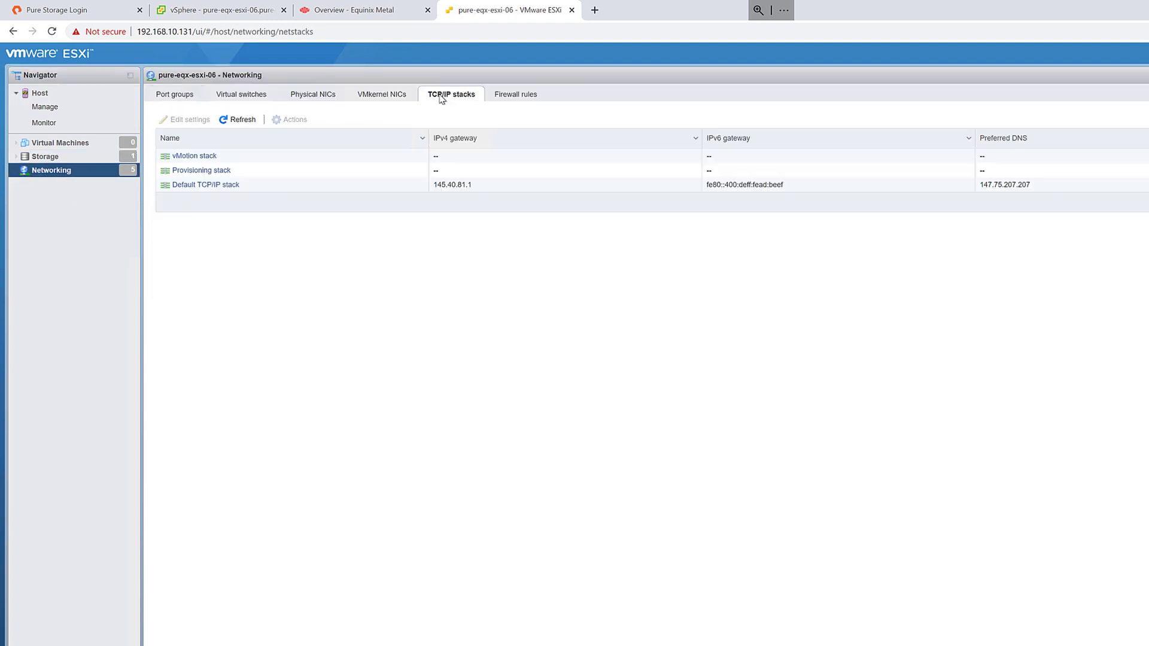
pyautogui.click(298, 186)
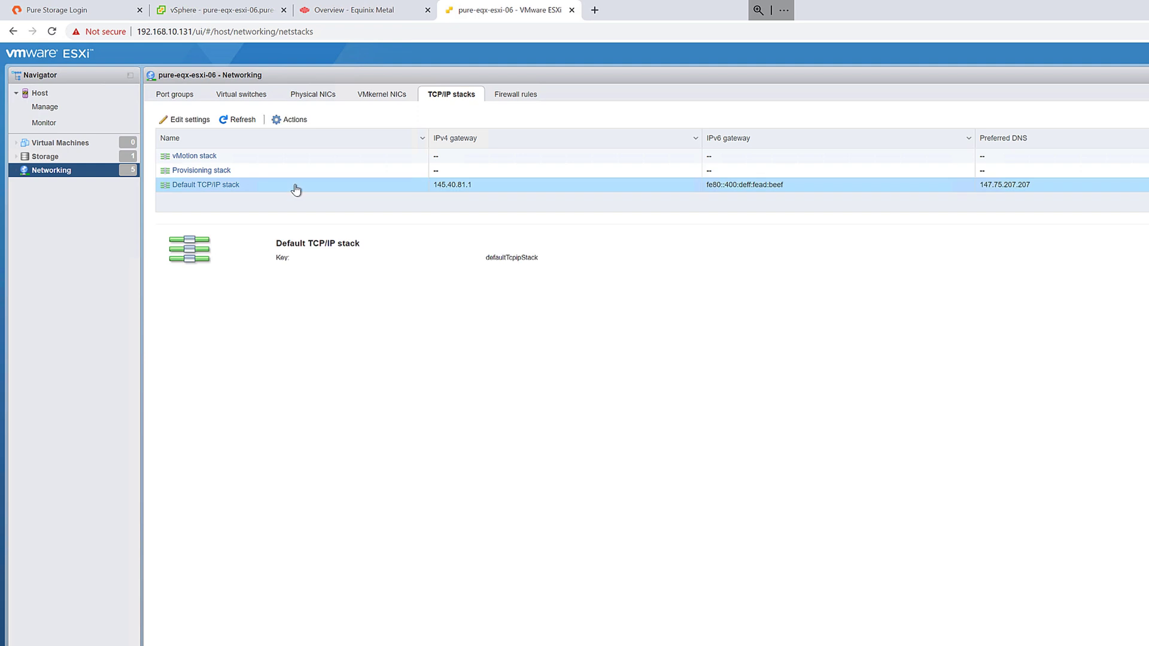
pyautogui.click(190, 119)
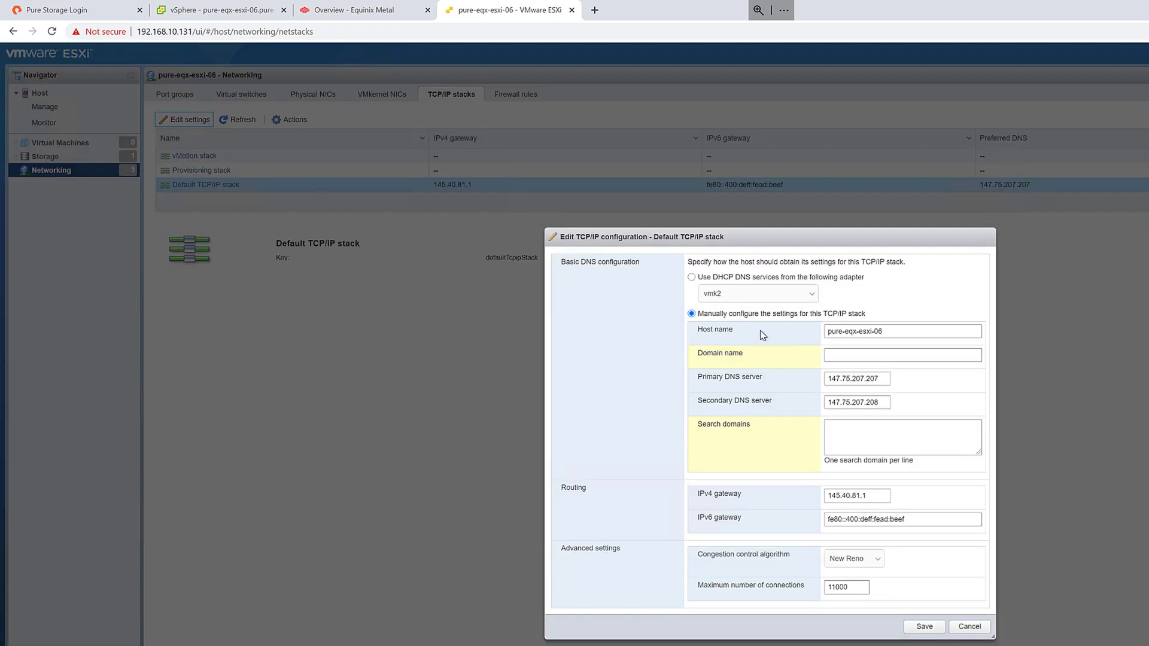
# - Set the domain name and the pure-eqx-cloud.com search domain for the stack
pyautogui.moveTo(892, 332); pyautogui.dragTo(816, 330)
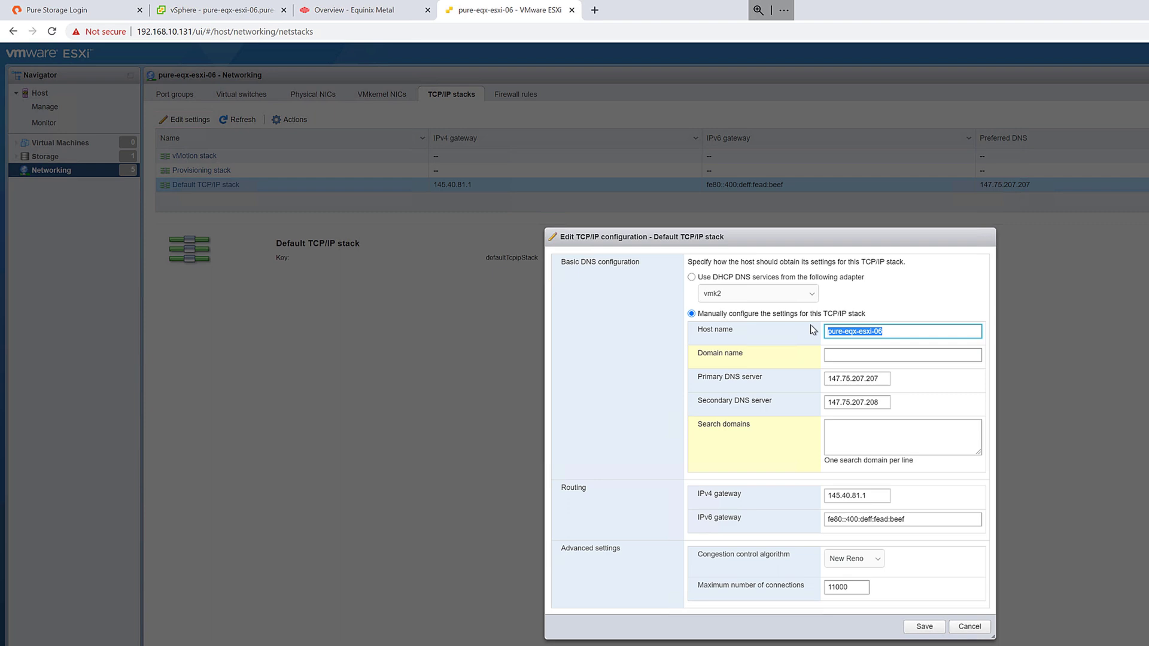
pyautogui.hotkey('ctrl', 'c')
pyautogui.click(846, 354)
pyautogui.hotkey('ctrl', 'v')
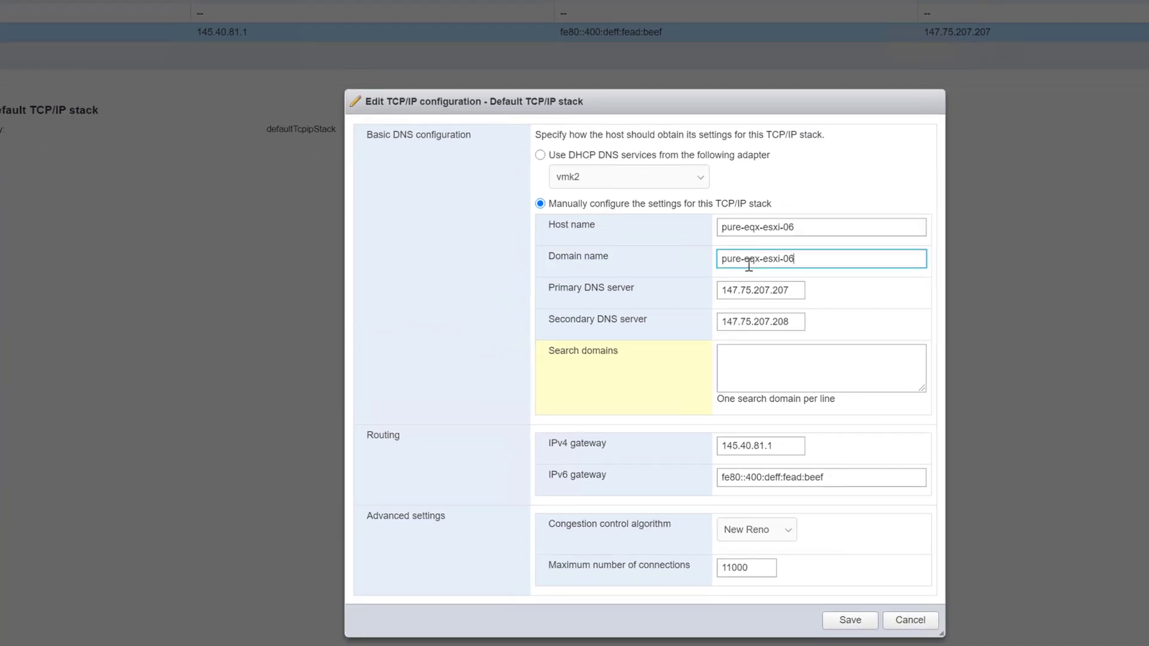
pyautogui.moveTo(794, 290); pyautogui.dragTo(666, 292)
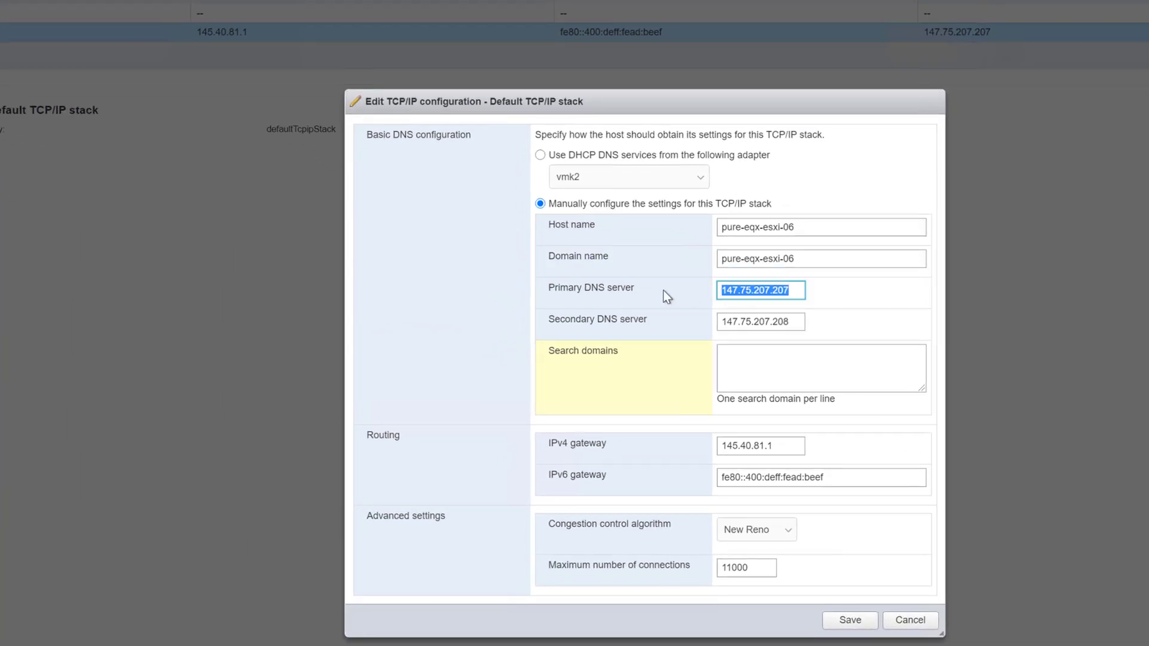
pyautogui.write('192.168.1')
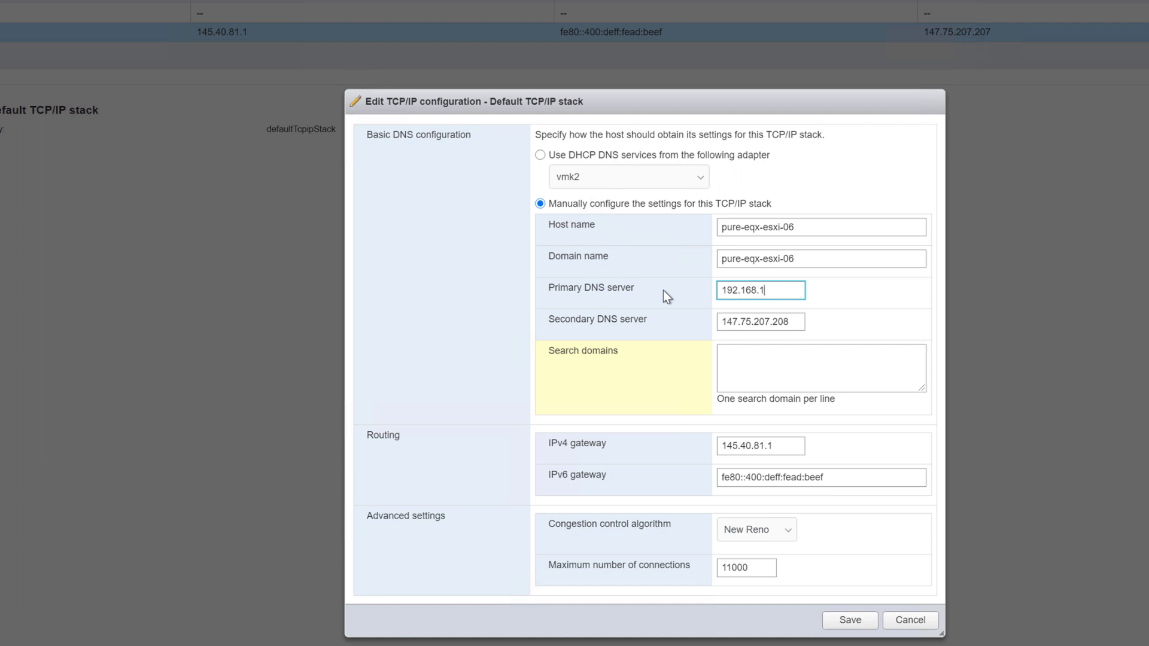
pyautogui.write('0.101')
pyautogui.click(799, 364)
pyautogui.hotkey('ctrl', 'v')
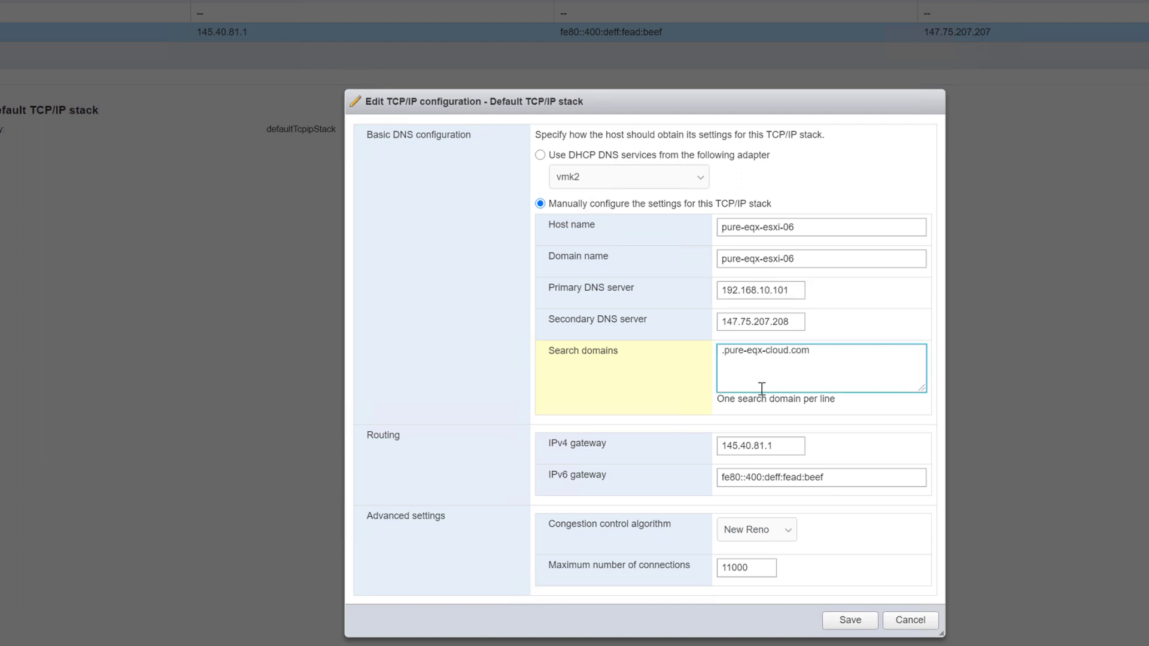
pyautogui.press('Home')
pyautogui.press('Delete')
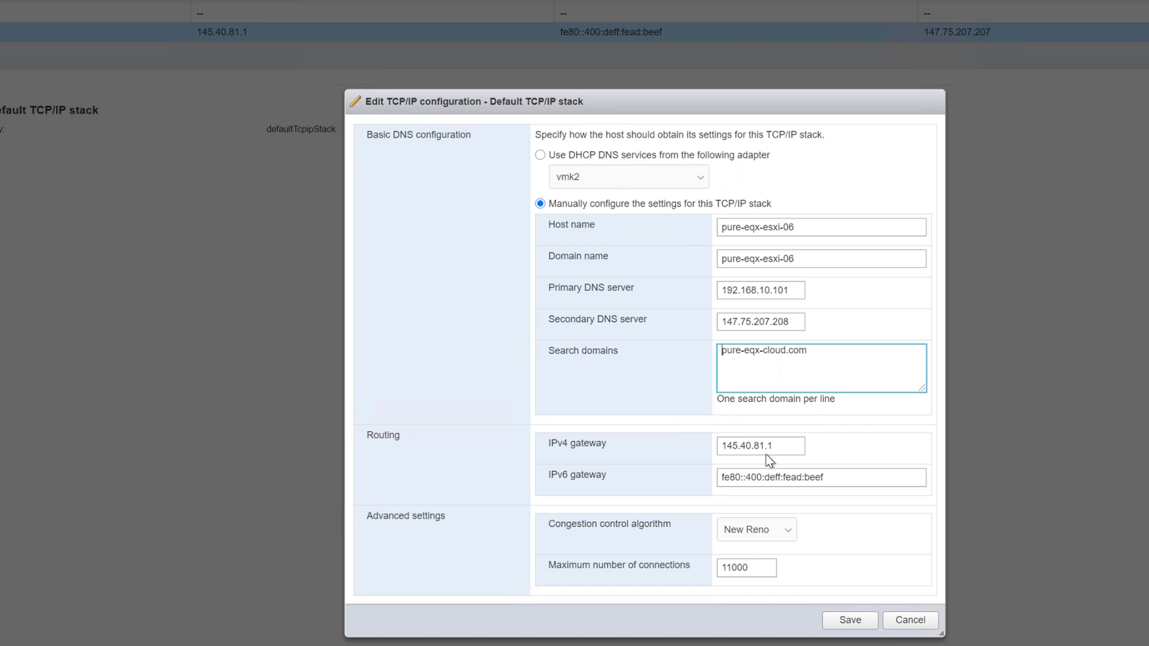
# - Replace the IPv4 gateway with 192.168.10.120 and save the TCP/IP settings
pyautogui.moveTo(790, 446); pyautogui.dragTo(653, 441)
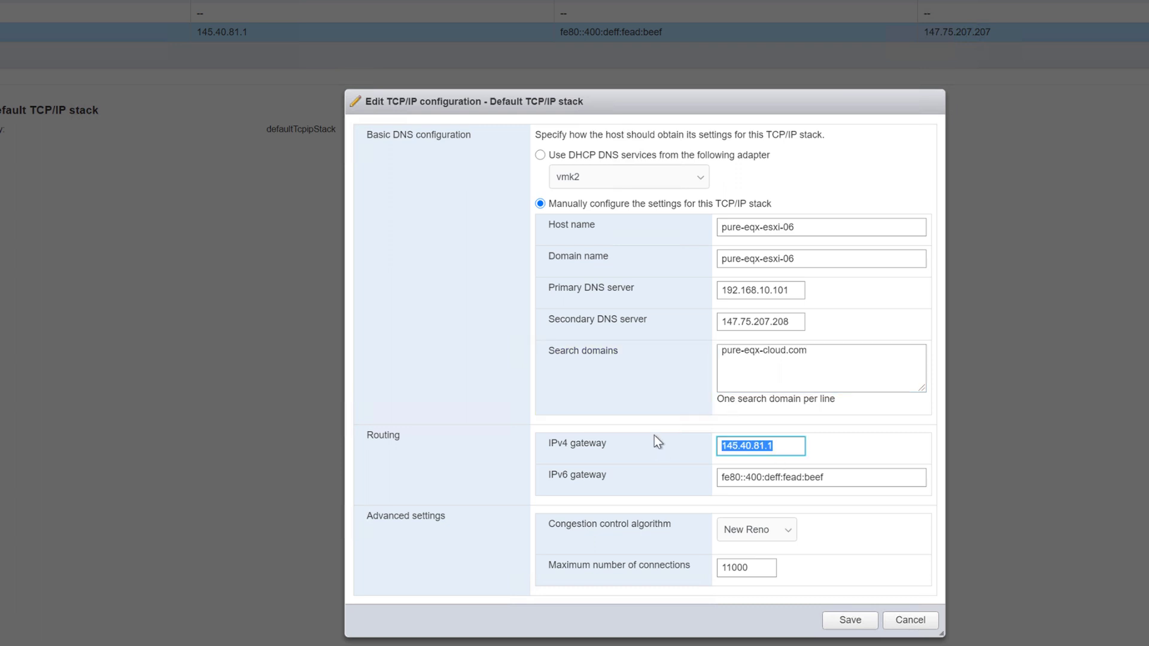
pyautogui.write('192.168')
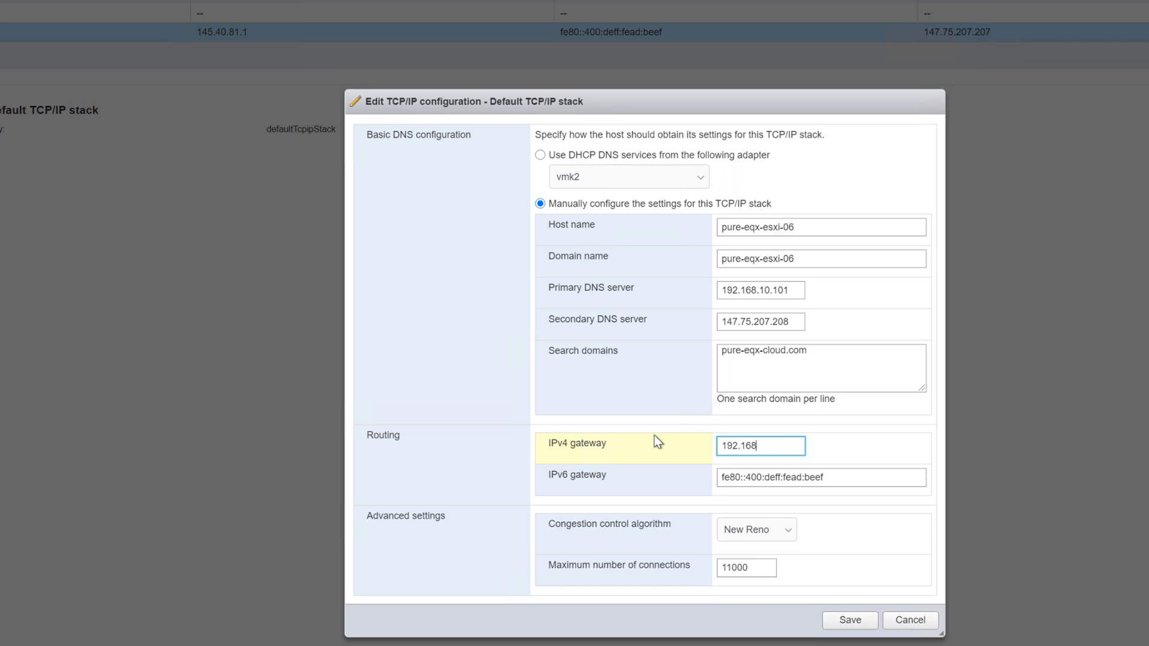
pyautogui.write('.10.120')
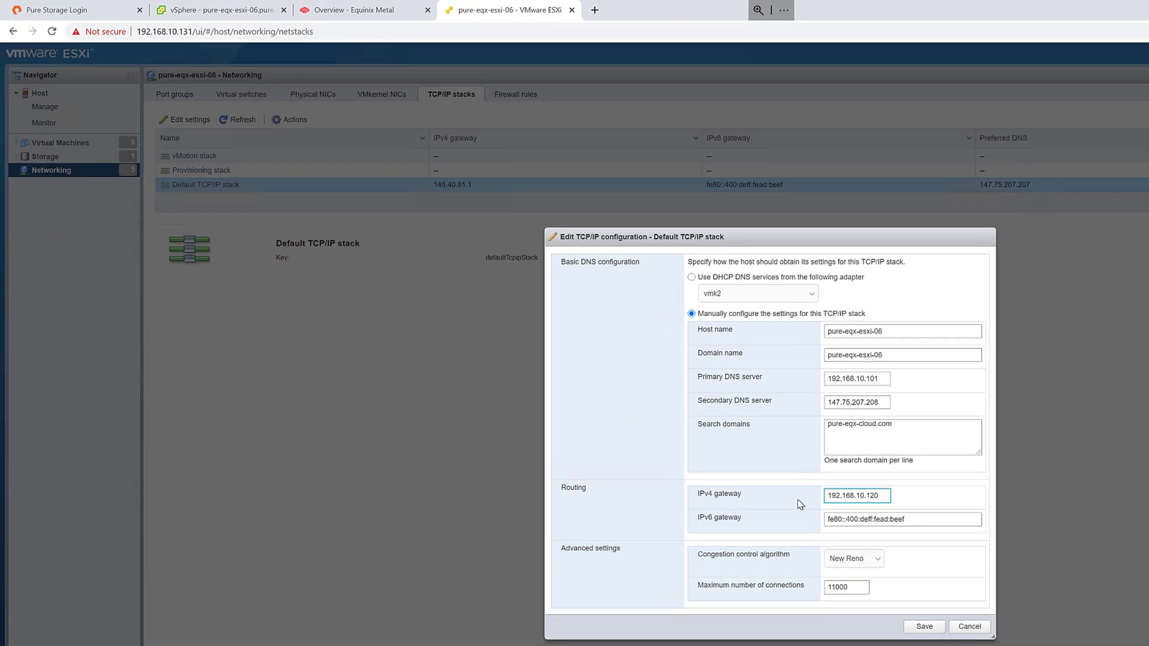
pyautogui.click(925, 626)
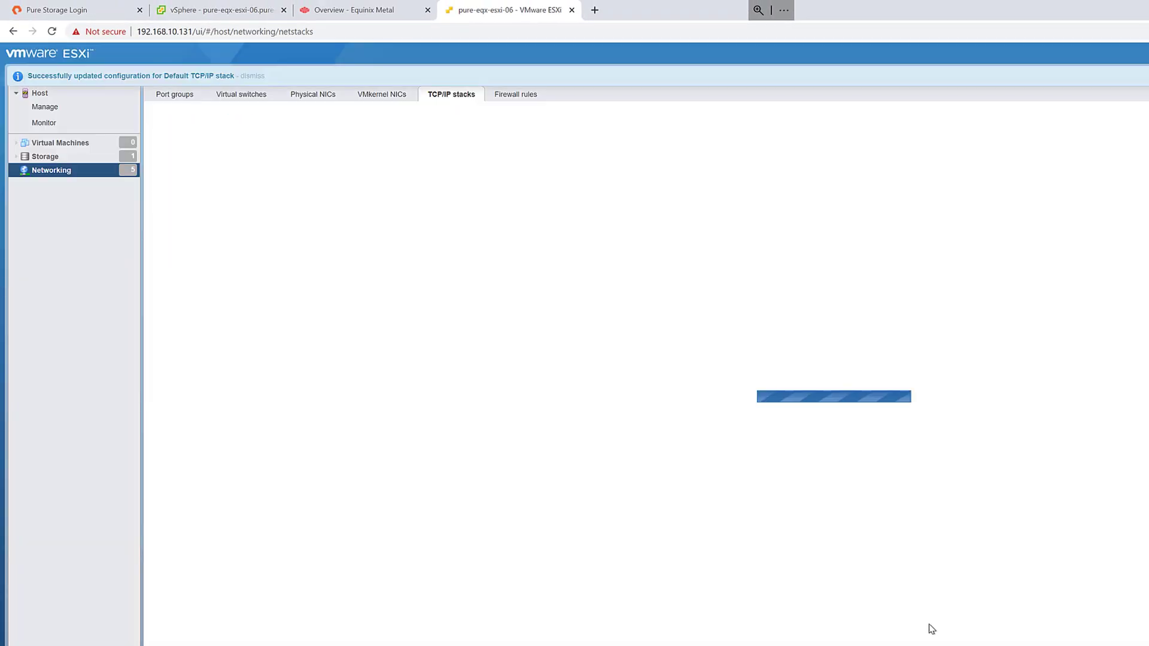
# - Remove VMkernel NIC vmk2 via Actions > Remove and confirm, leaving vmk0, vmk1 and vmk3
pyautogui.click(381, 95)
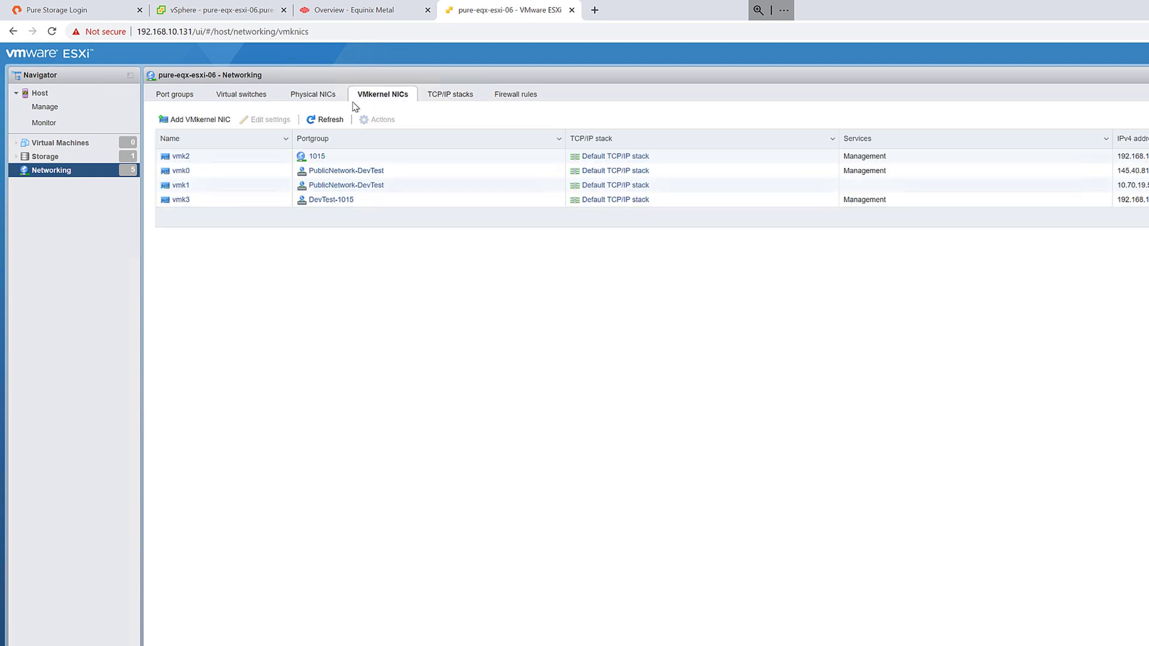
pyautogui.click(375, 156)
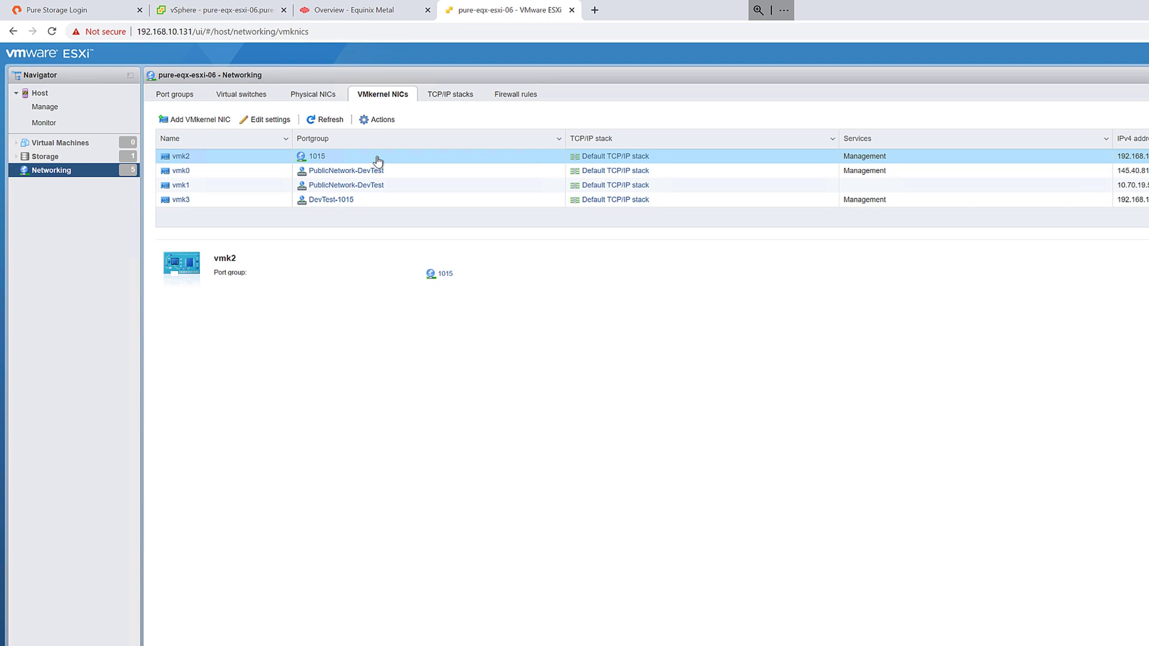
pyautogui.click(377, 120)
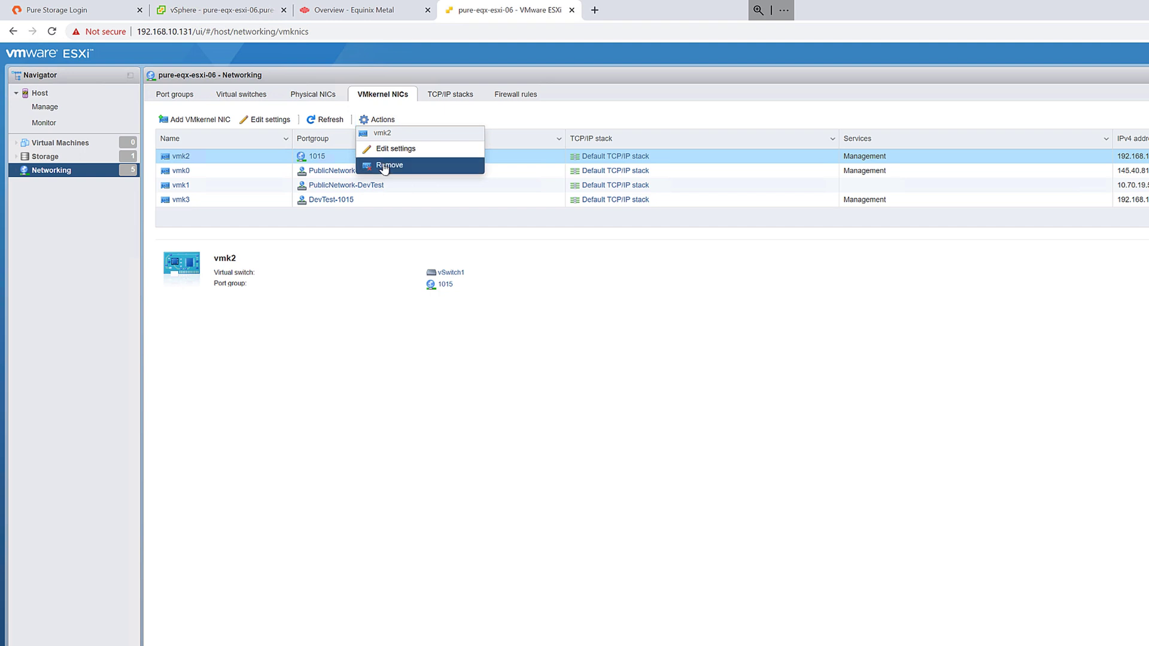
pyautogui.click(388, 166)
pyautogui.click(843, 476)
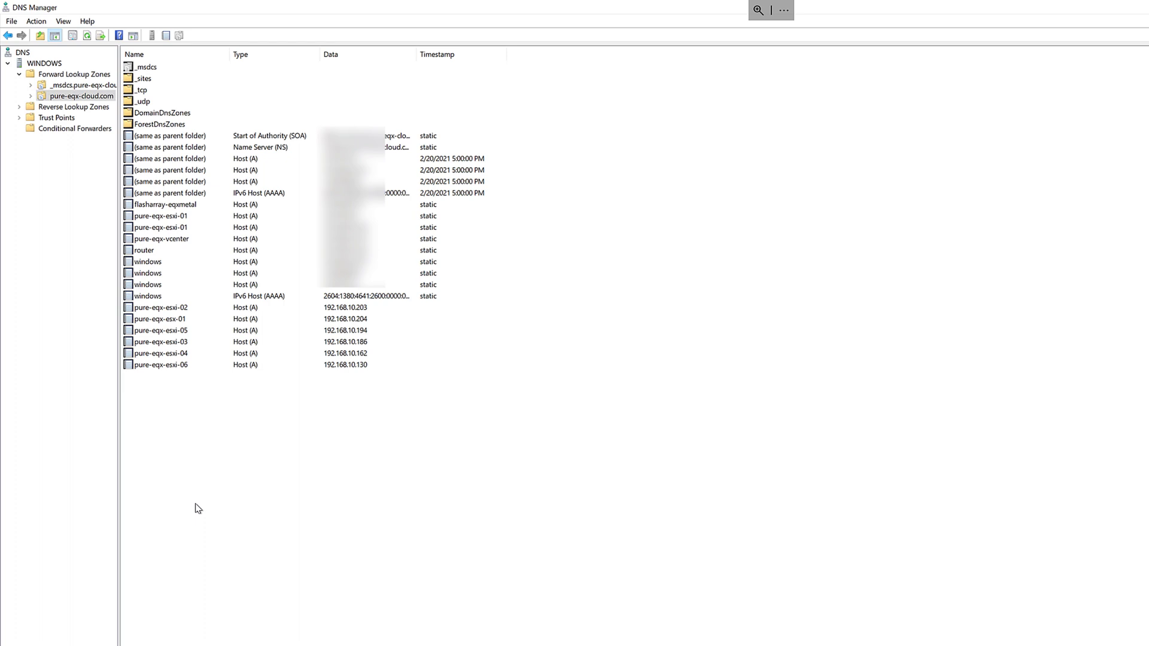
# - Delete the old pure-eqx-esxi-06 A record at 192.168.10.130
pyautogui.click(185, 367)
pyautogui.rightClick(185, 366)
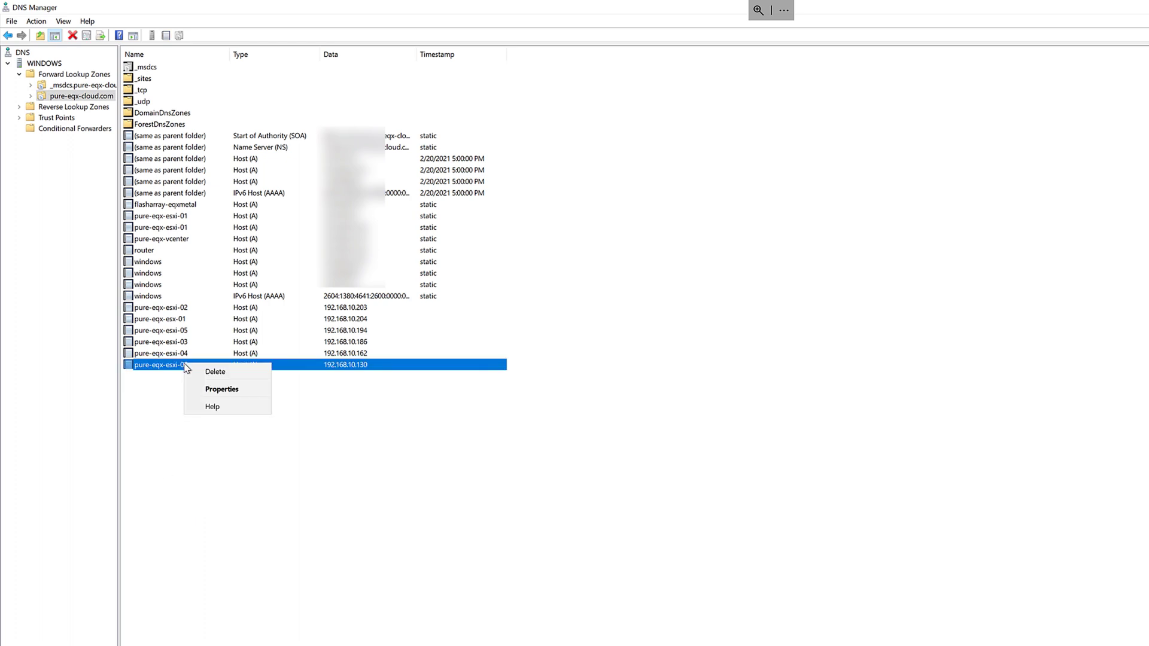
pyautogui.click(199, 371)
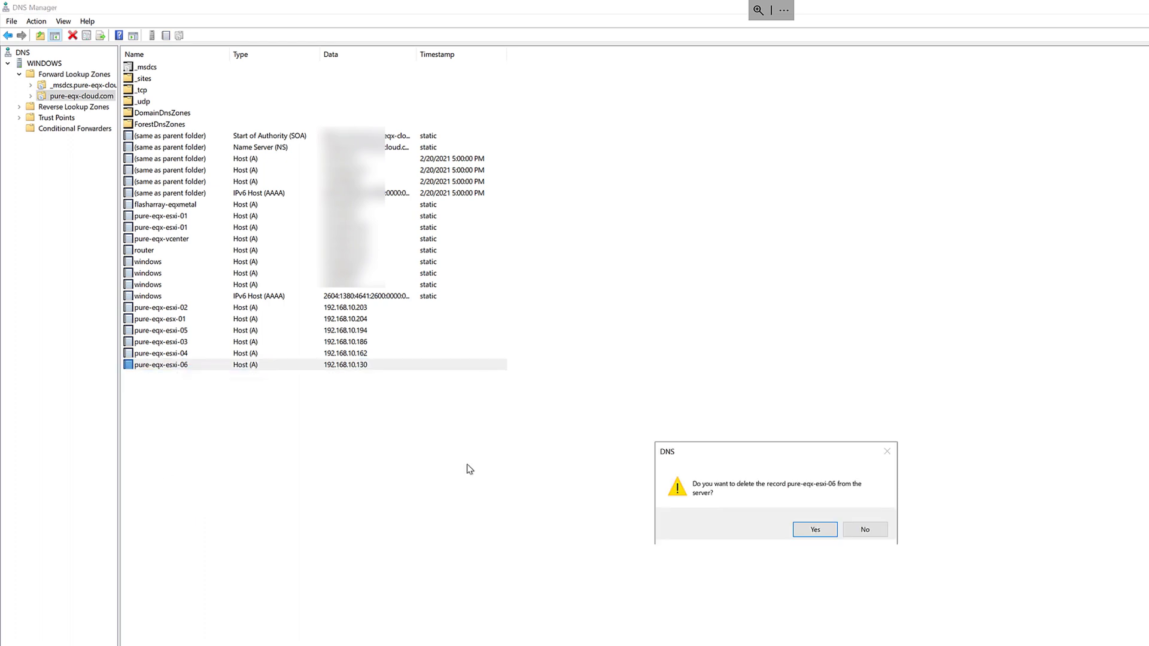
pyautogui.click(815, 530)
# - Create a new host record pure-eqx-esxi-06 with IP 192.168.10.131
pyautogui.rightClick(243, 395)
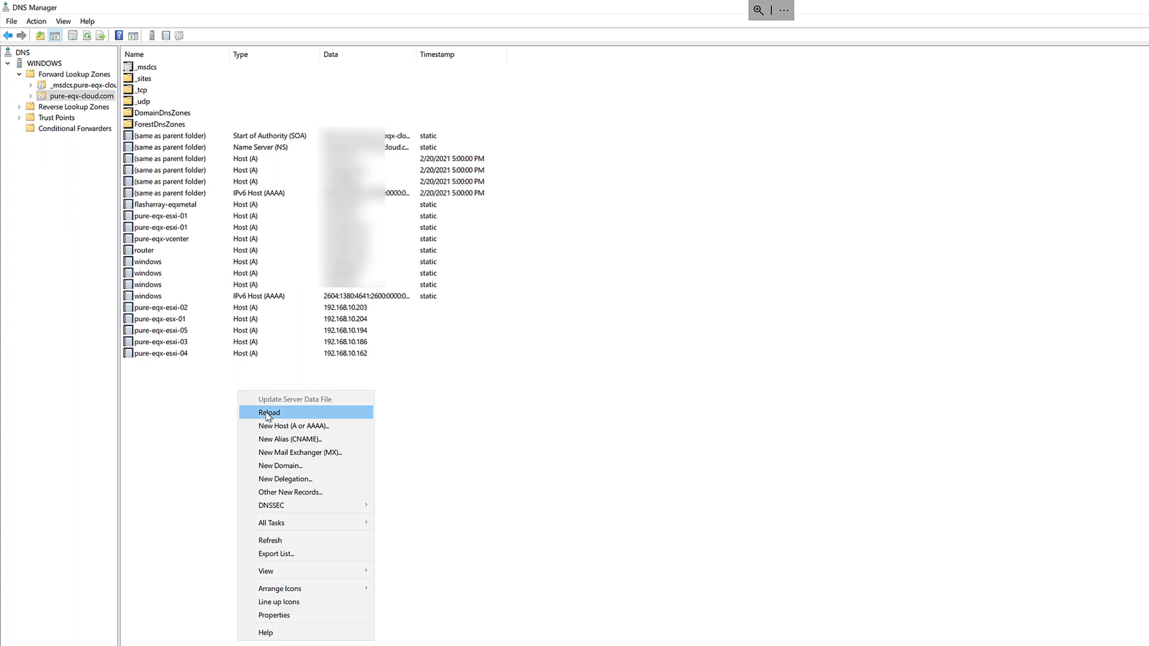
pyautogui.click(283, 431)
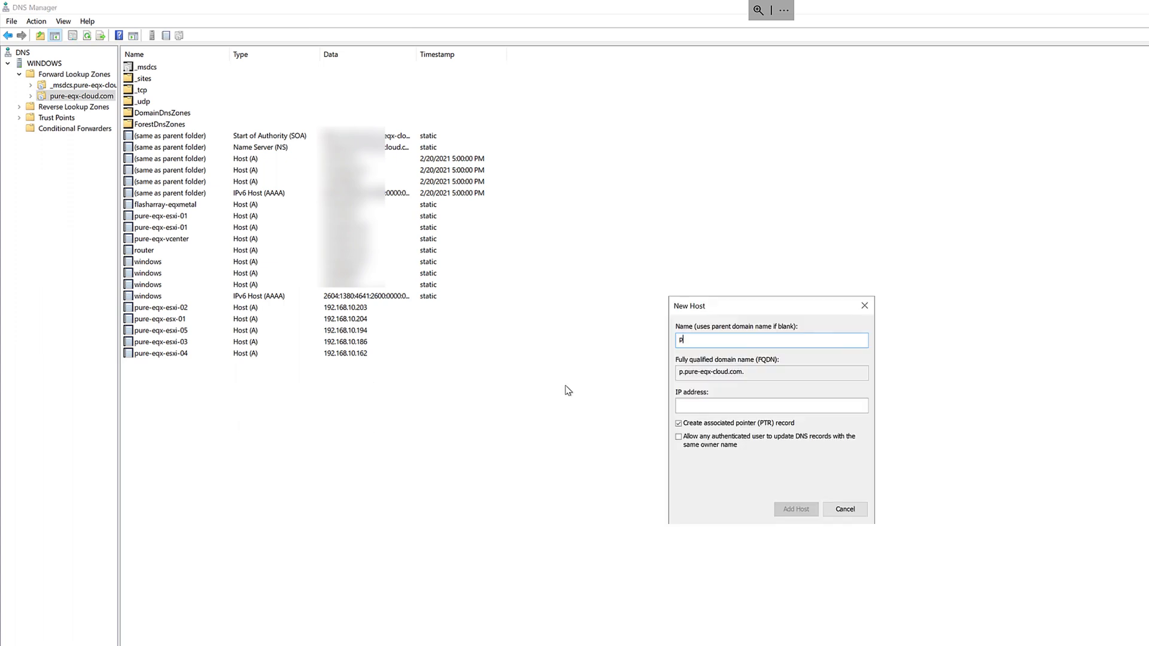
pyautogui.write('pure-eqx-esxi-0')
pyautogui.write('6')
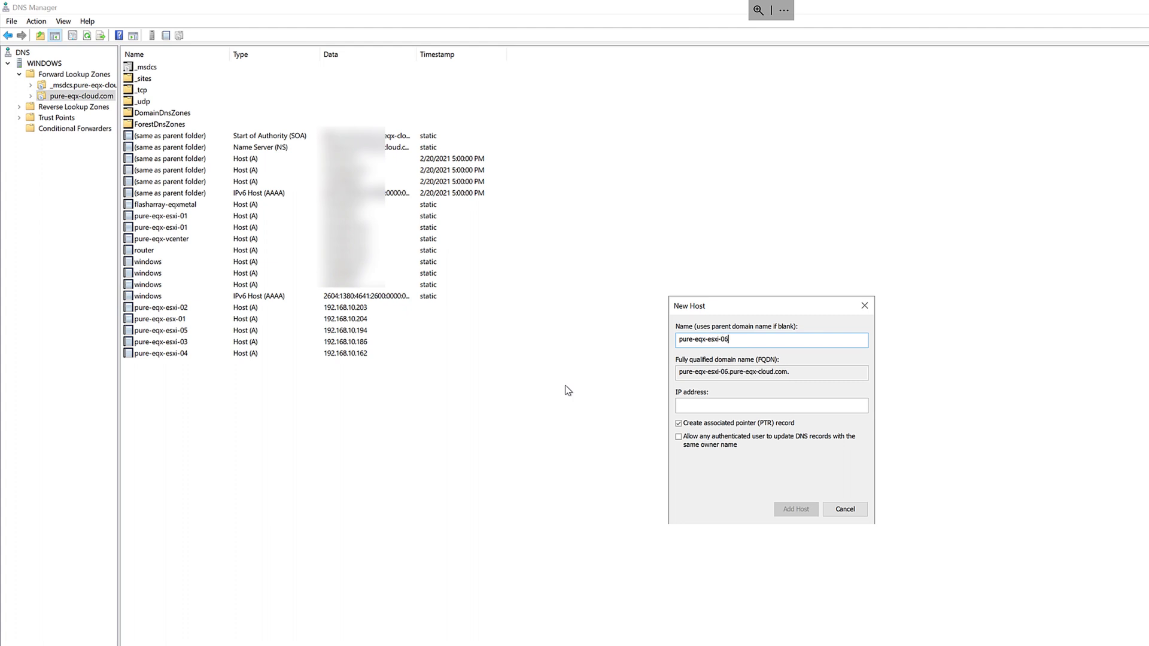
pyautogui.click(705, 406)
pyautogui.write('.10.131')
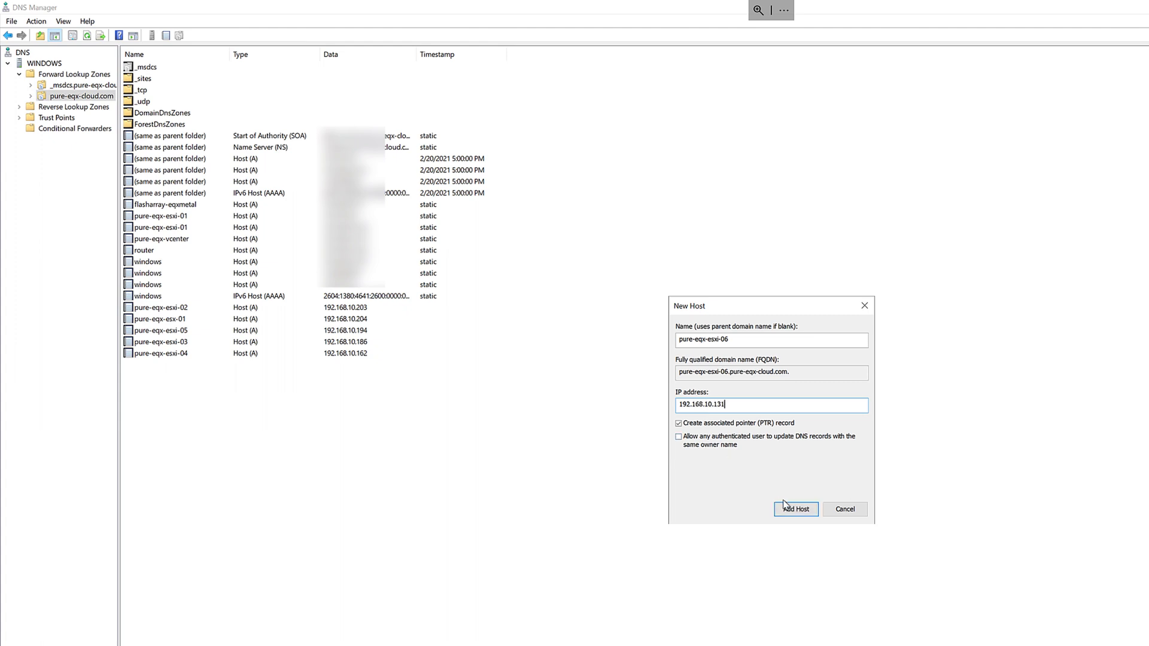
pyautogui.click(798, 513)
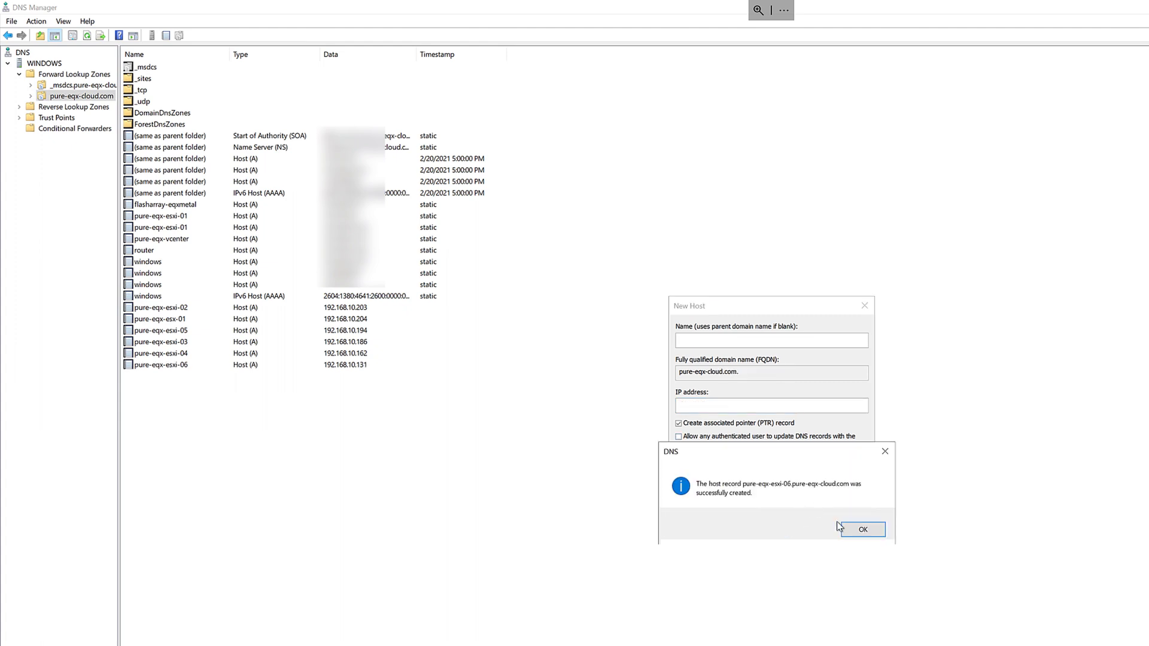
pyautogui.click(862, 532)
pyautogui.click(846, 510)
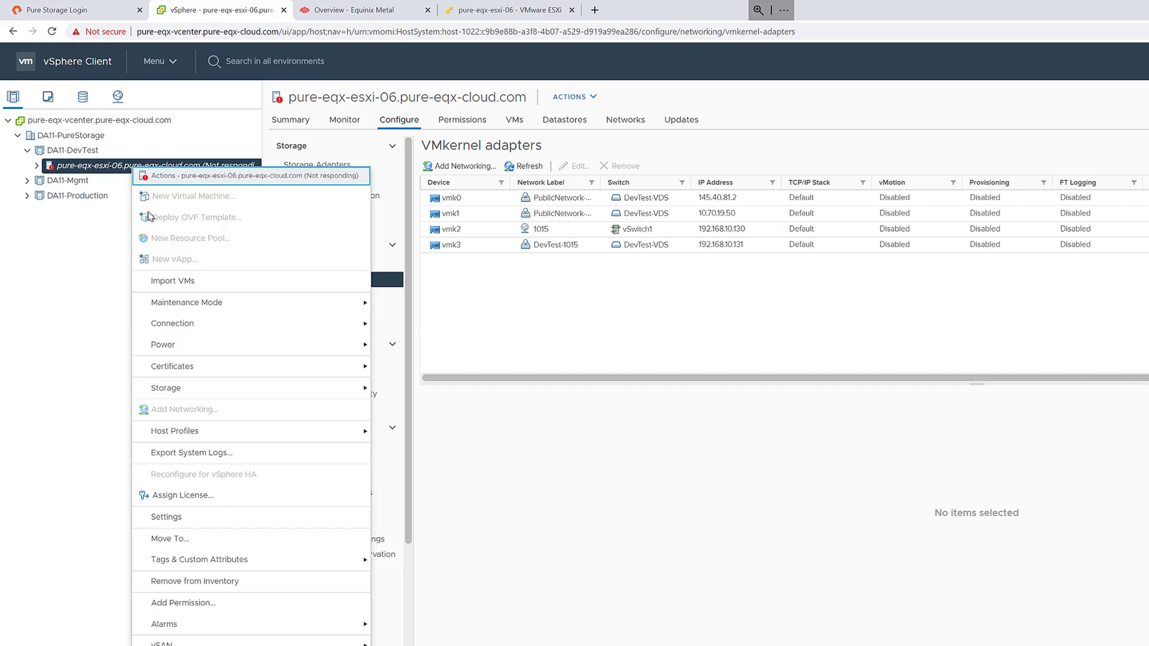
pyautogui.moveTo(173, 366)
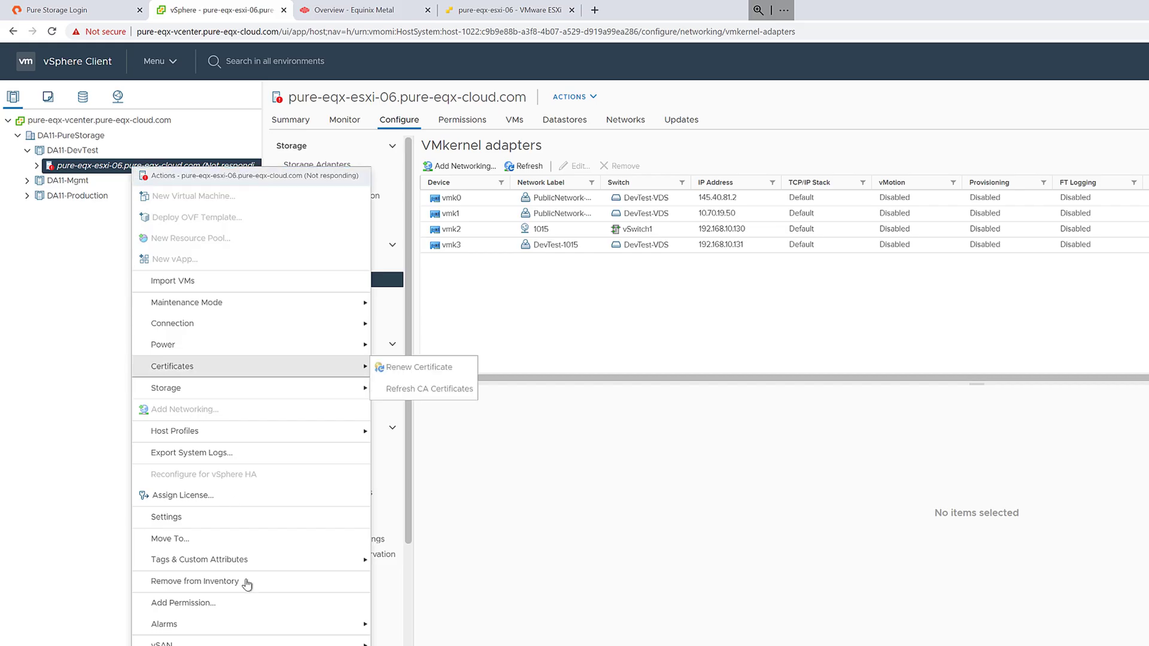
# - Remove pure-eqx-esxi-06 from the vCenter inventory and confirm
pyautogui.click(195, 582)
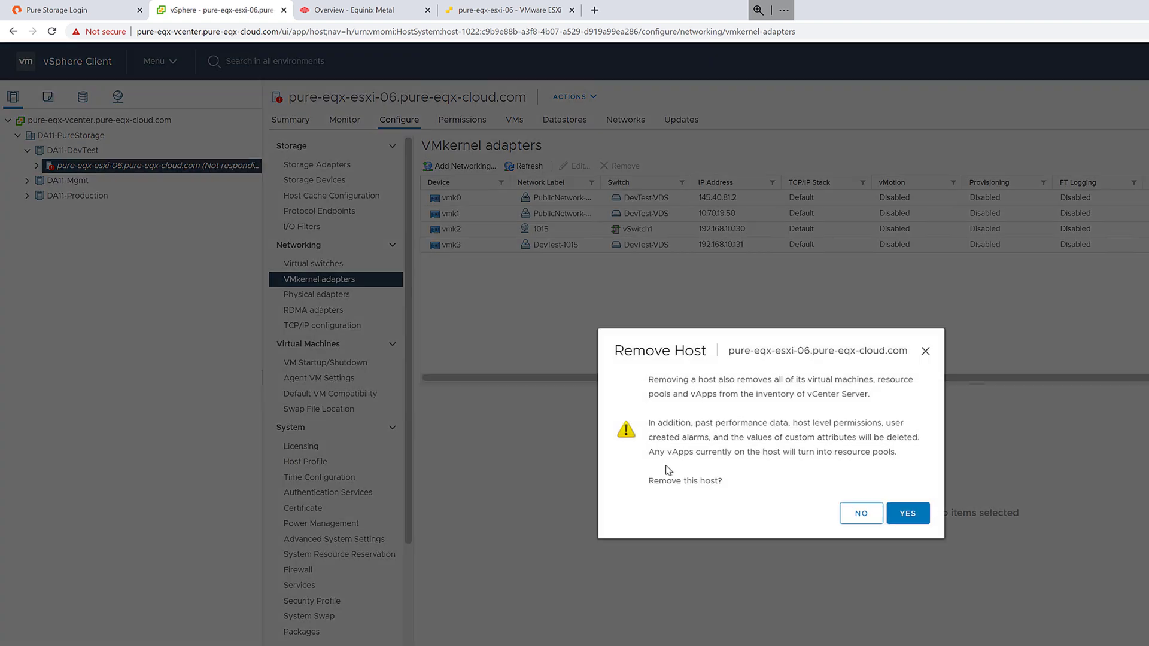
pyautogui.click(907, 513)
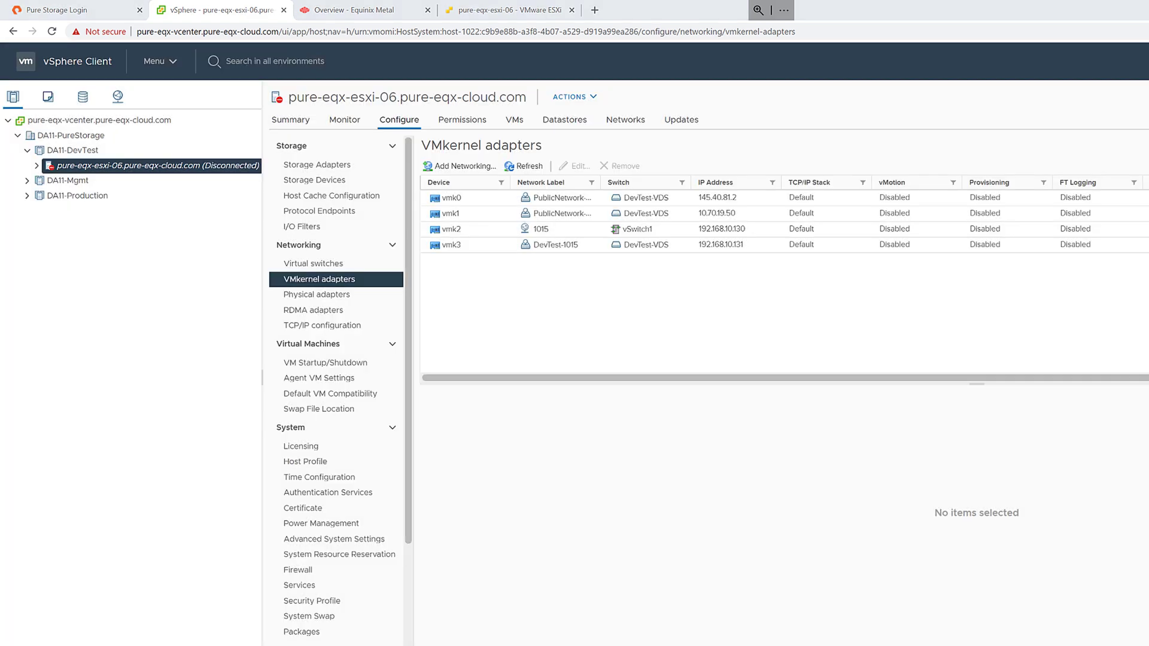
pyautogui.hotkey('alt', 'Tab')
pyautogui.write('shell')
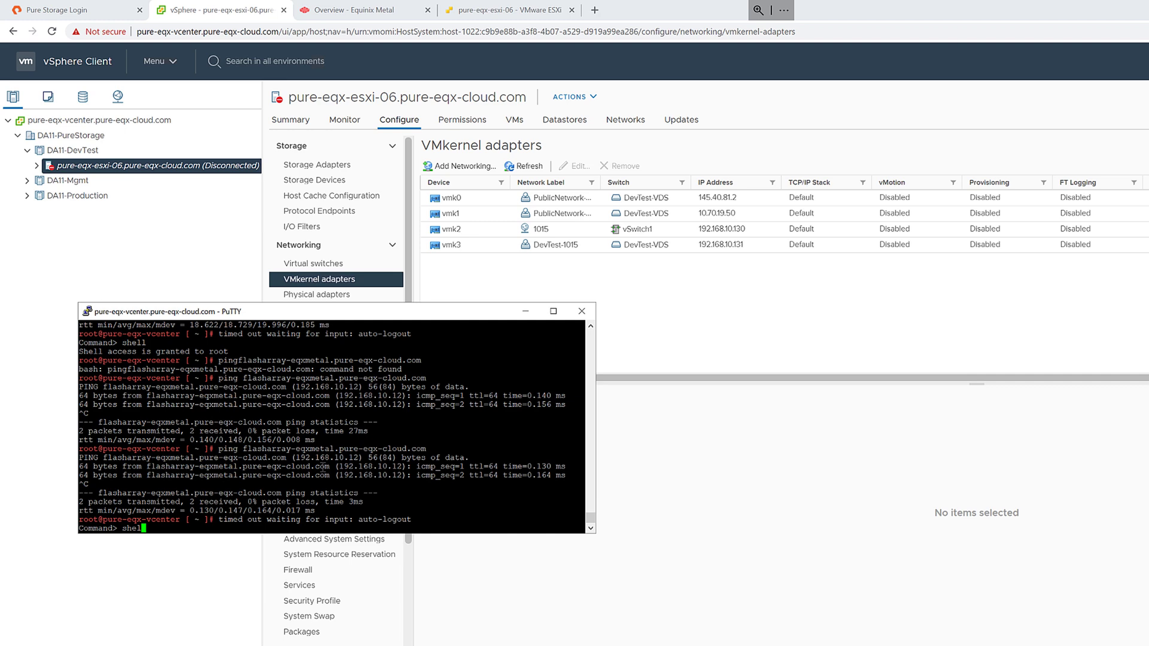
# - Enter the vCenter root shell and run systemctl restart dnsmasq
pyautogui.press('Return')
pyautogui.press('Up')
pyautogui.hotkey('ctrl', 'w')
pyautogui.write('google.com')
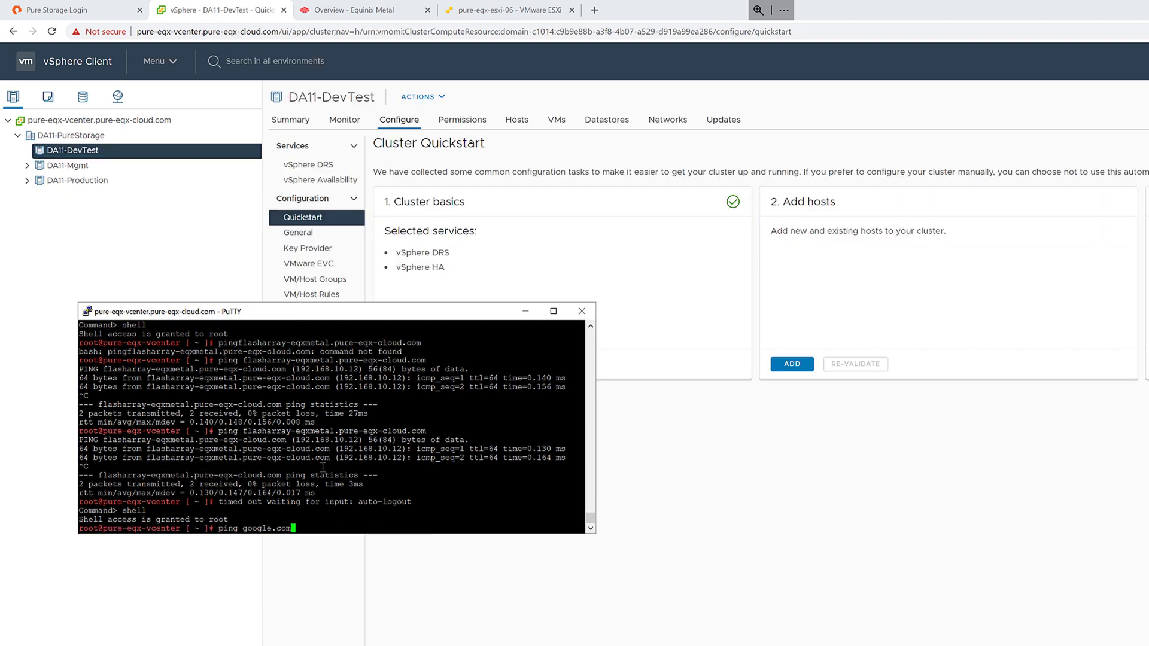
pyautogui.press('Up')
pyautogui.press('Return')
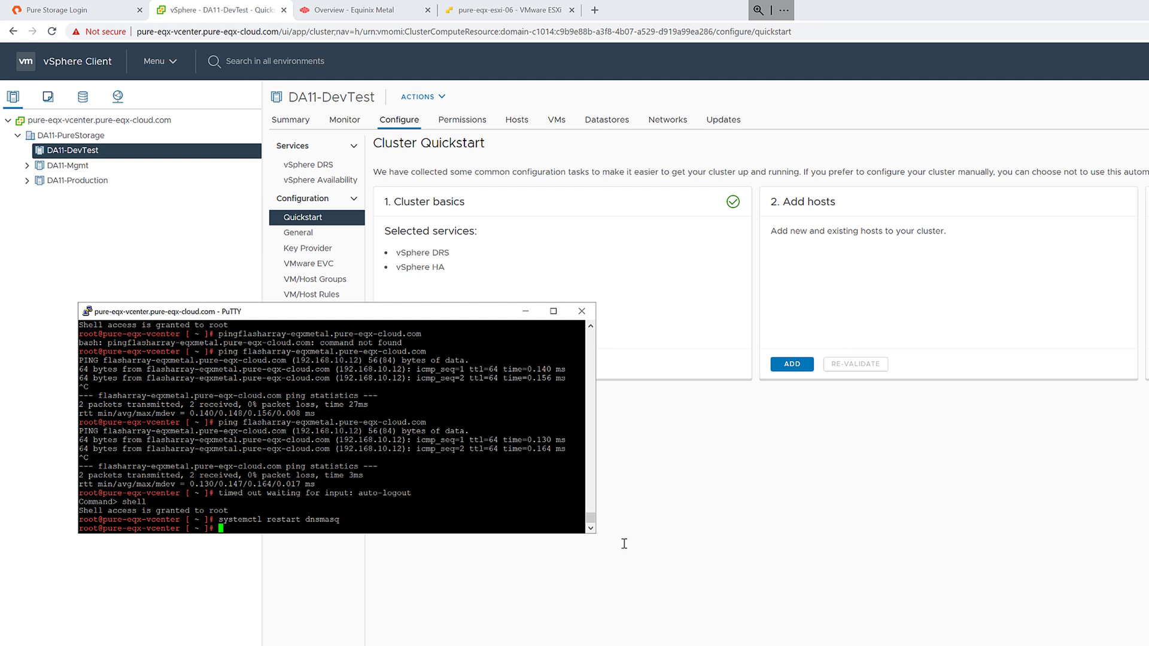
# - Start Add hosts on DA11-DevTest and enter host name pure-eqx-esxi-06
pyautogui.click(647, 545)
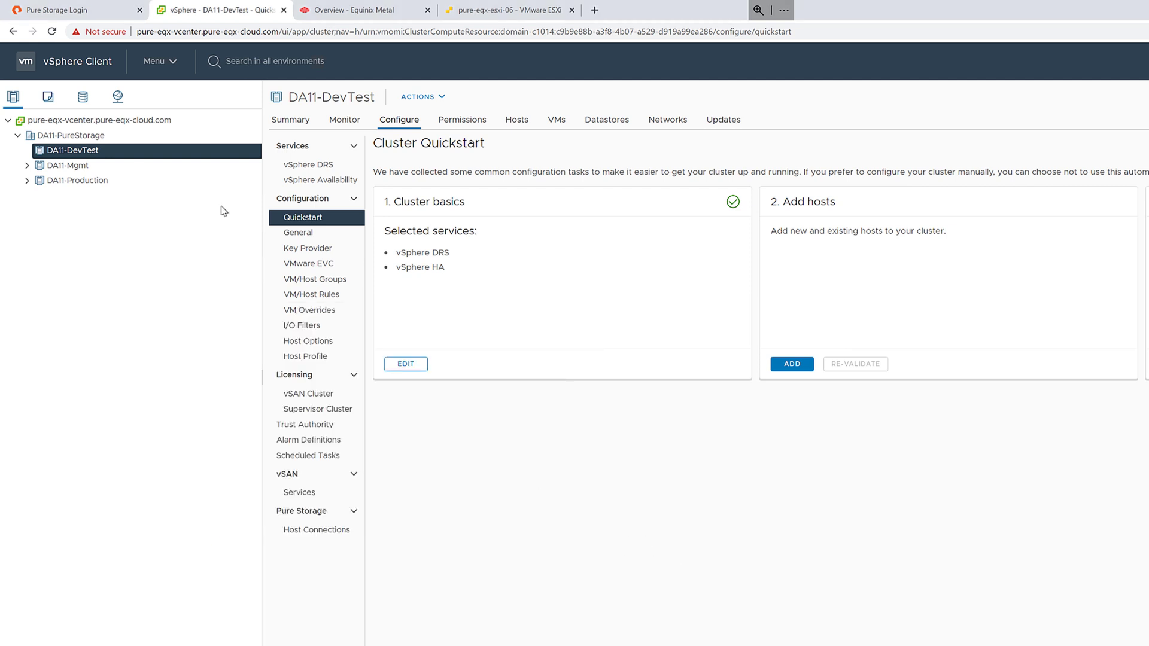
pyautogui.rightClick(79, 157)
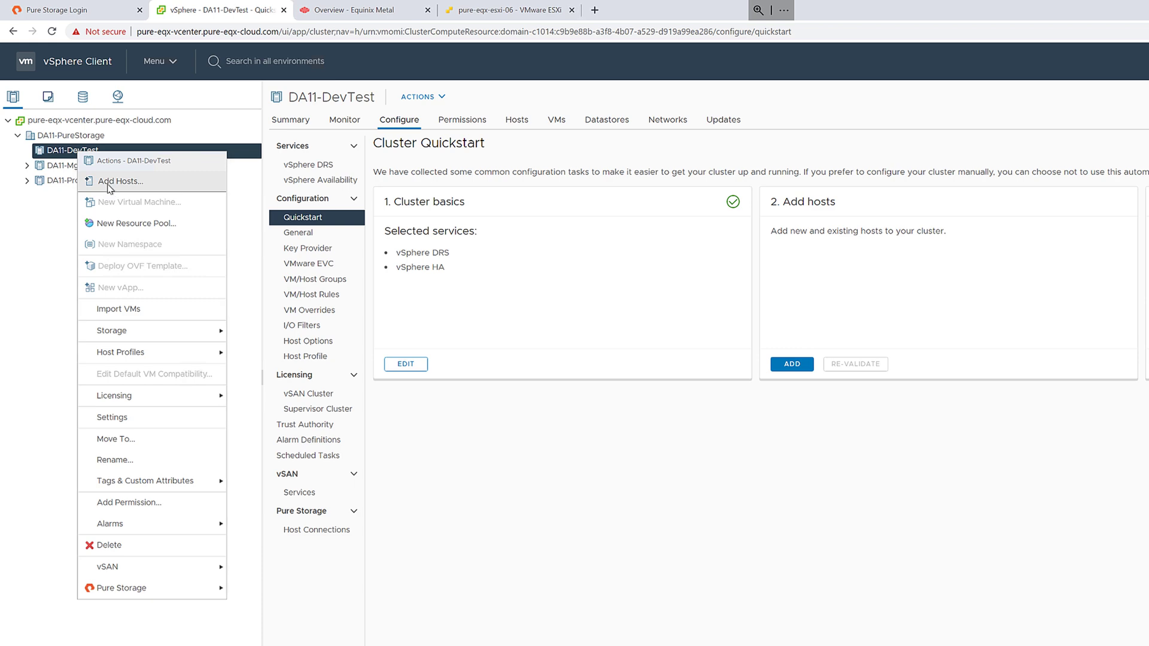
pyautogui.click(108, 182)
pyautogui.click(667, 237)
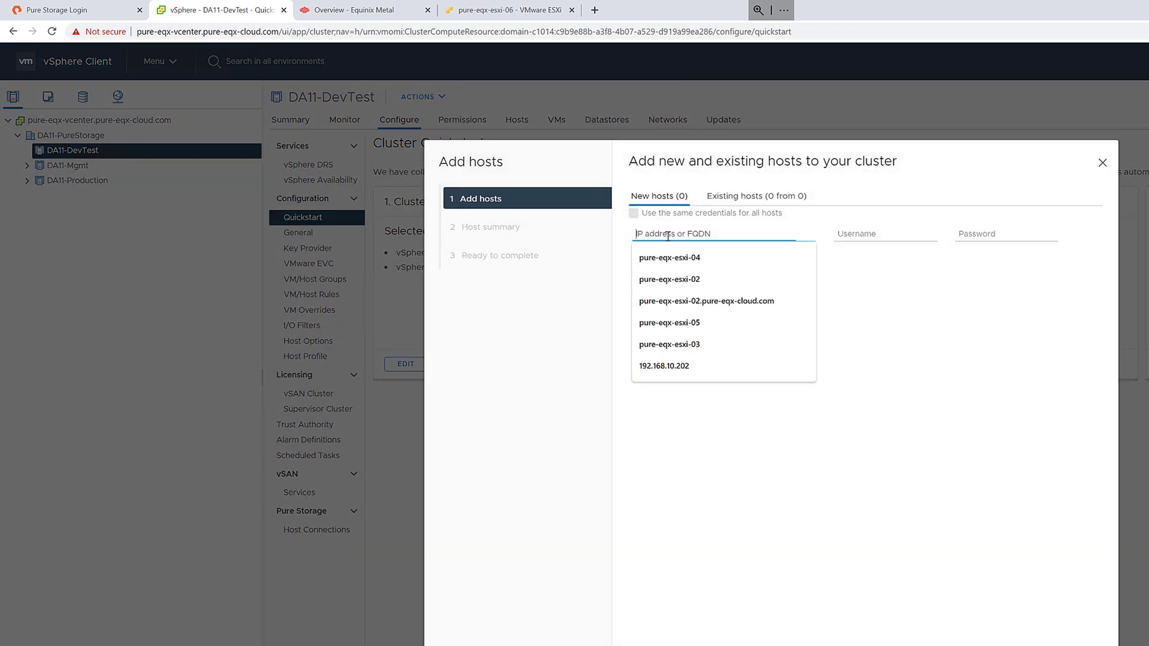
pyautogui.click(696, 267)
pyautogui.press('BackSpace')
pyautogui.write('pure-eqx-esxi-0')
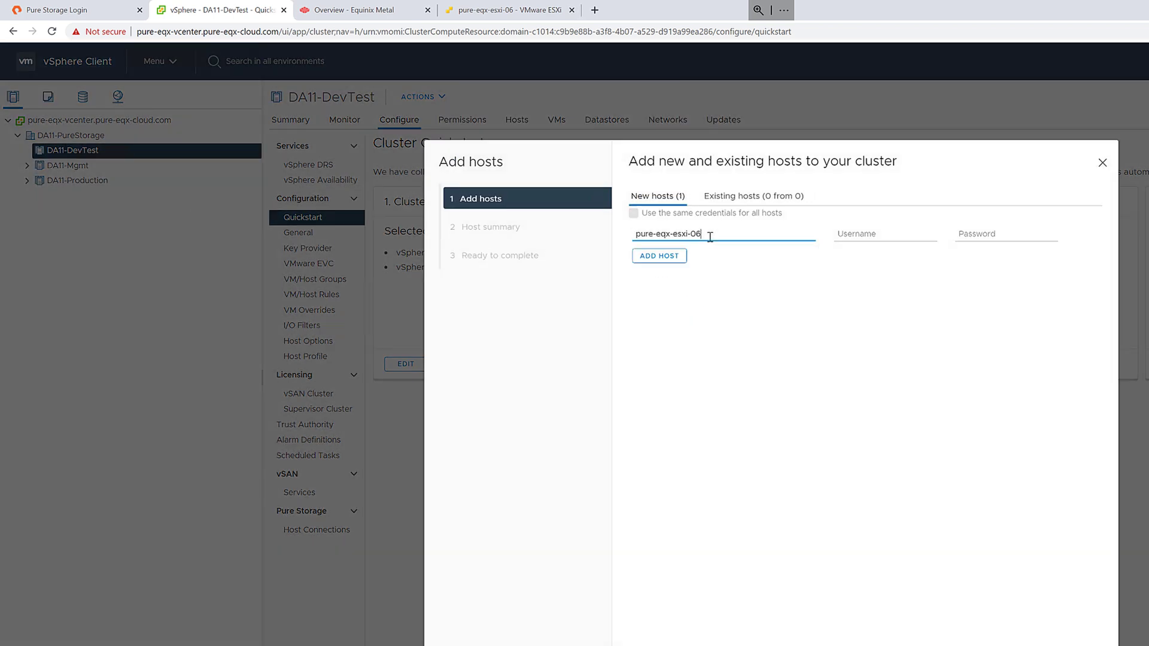
pyautogui.write('6')
pyautogui.press('Tab')
pyautogui.write('root')
# - Supply root credentials and advance the wizard through host summary to review
pyautogui.press('Tab')
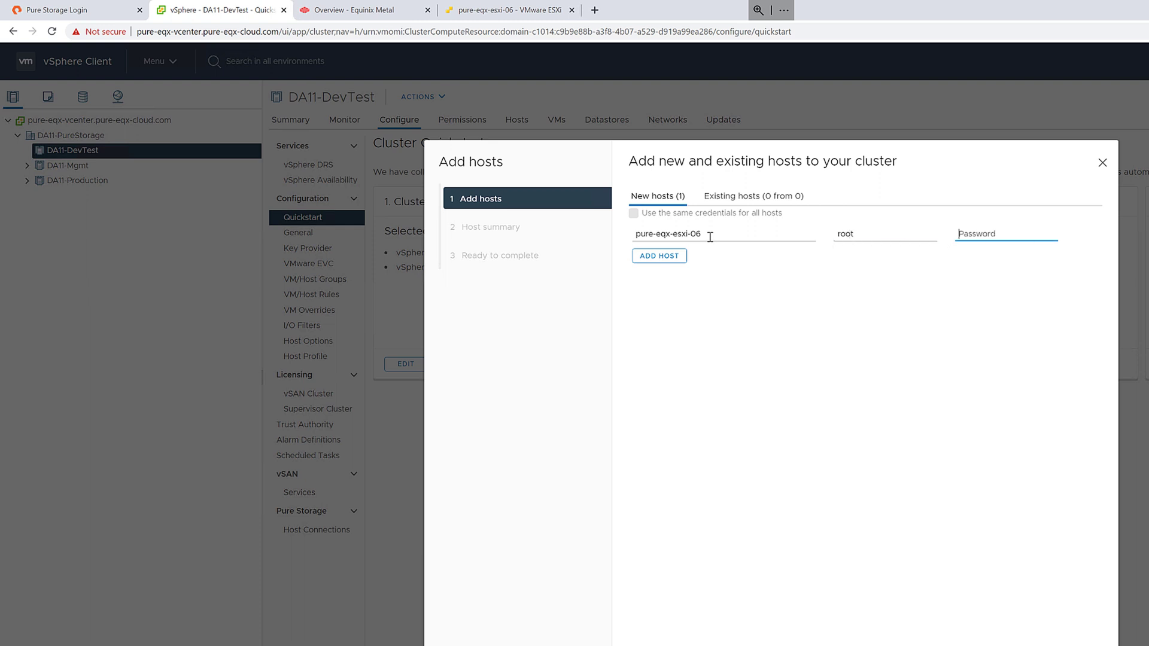
pyautogui.hotkey('ctrl', 'v')
pyautogui.press('Return')
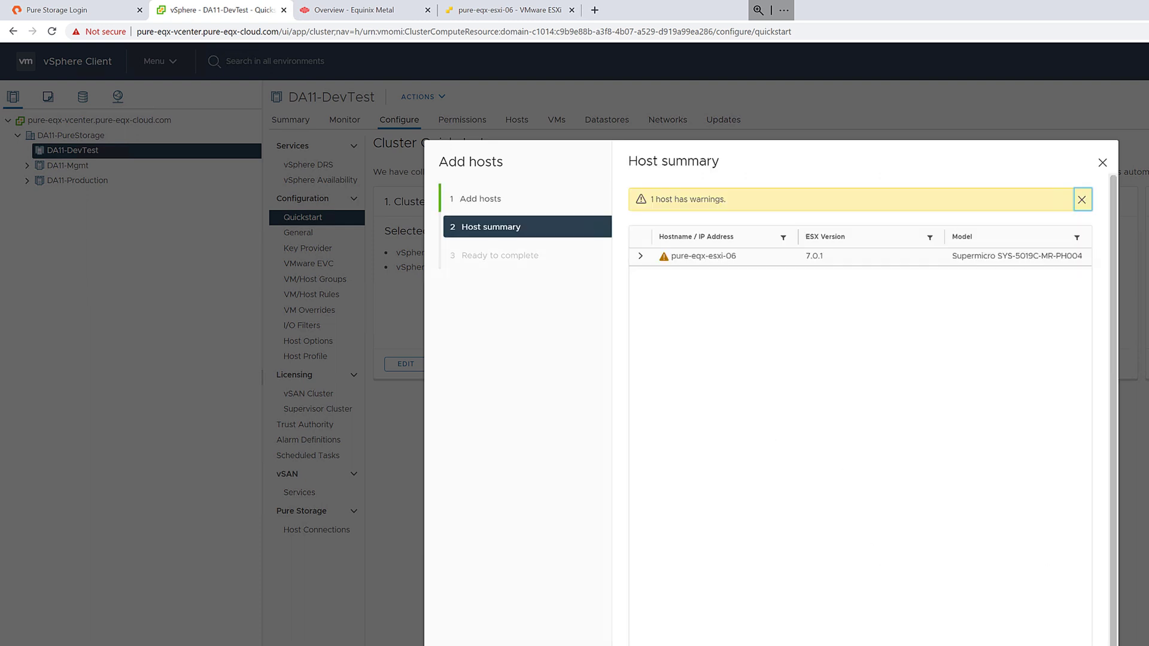
pyautogui.press('Return')
pyautogui.press('Return')
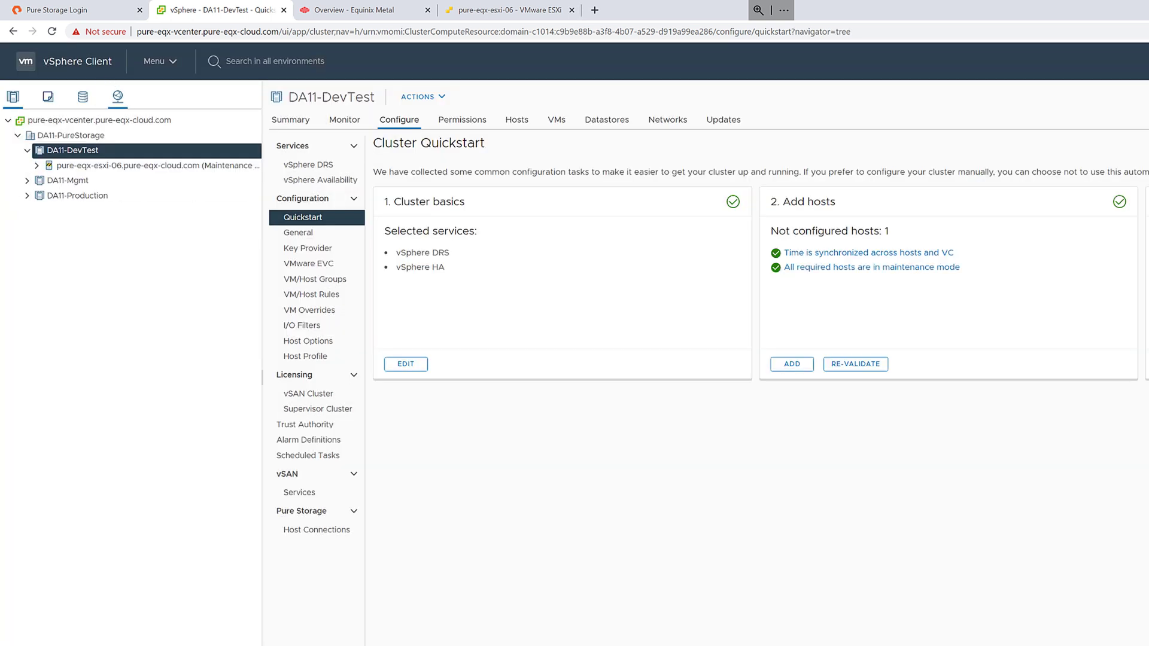
# - Start Add and Manage Hosts on the DevTest-VDS distributed switch
pyautogui.click(118, 96)
pyautogui.click(72, 226)
pyautogui.rightClick(73, 231)
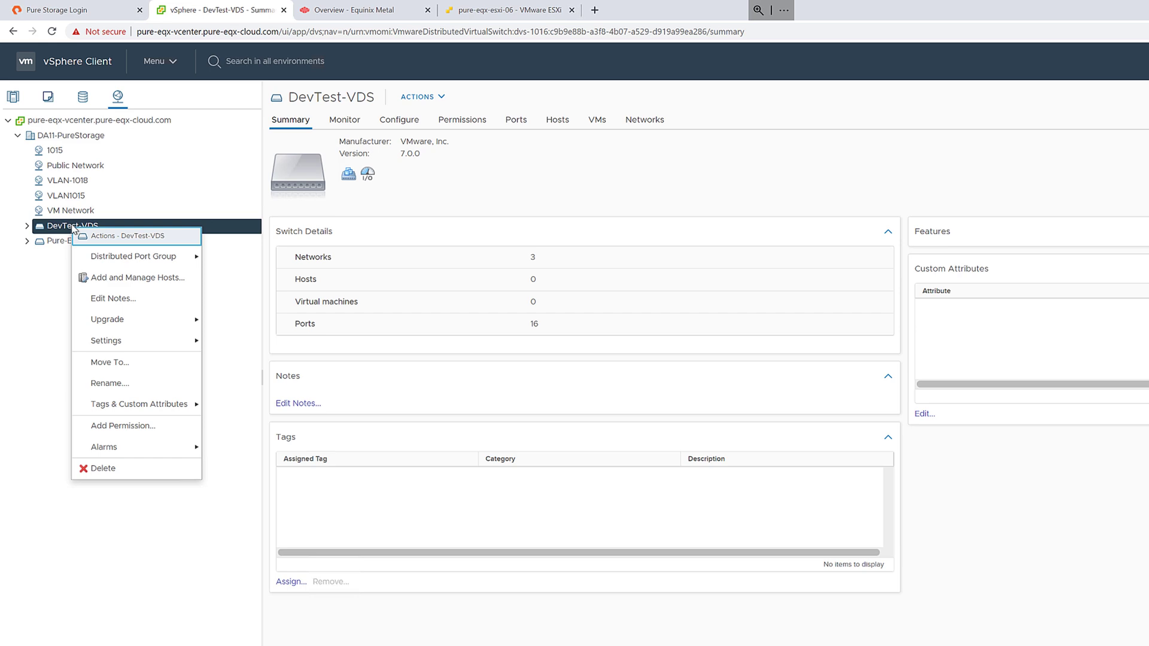
pyautogui.click(136, 278)
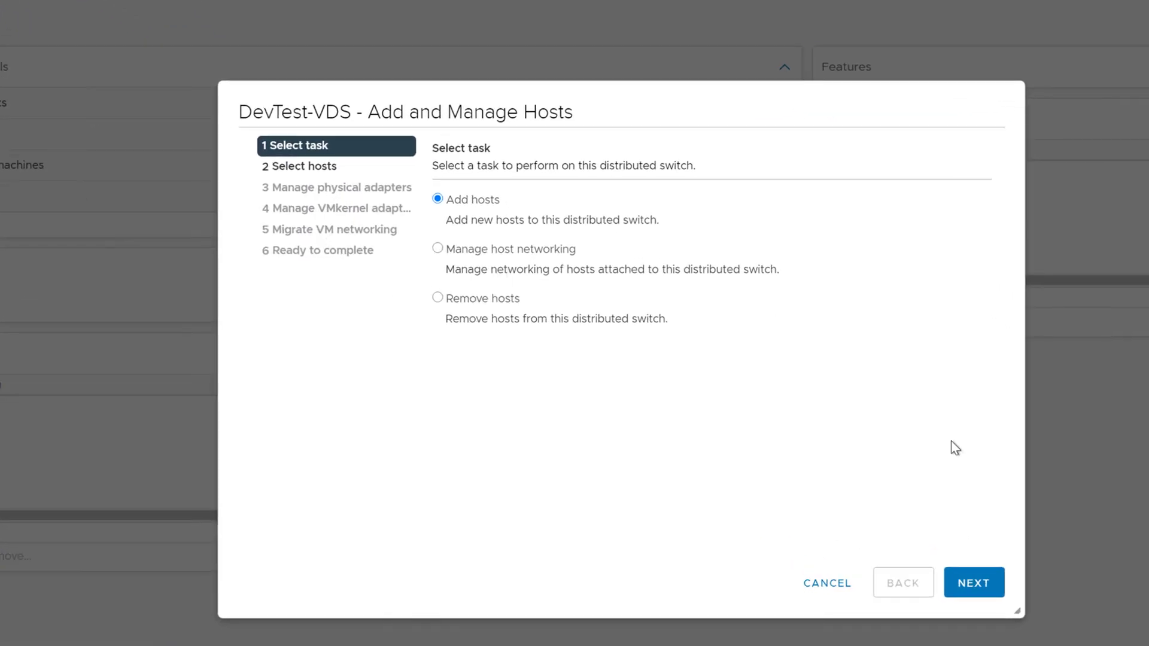
pyautogui.click(975, 583)
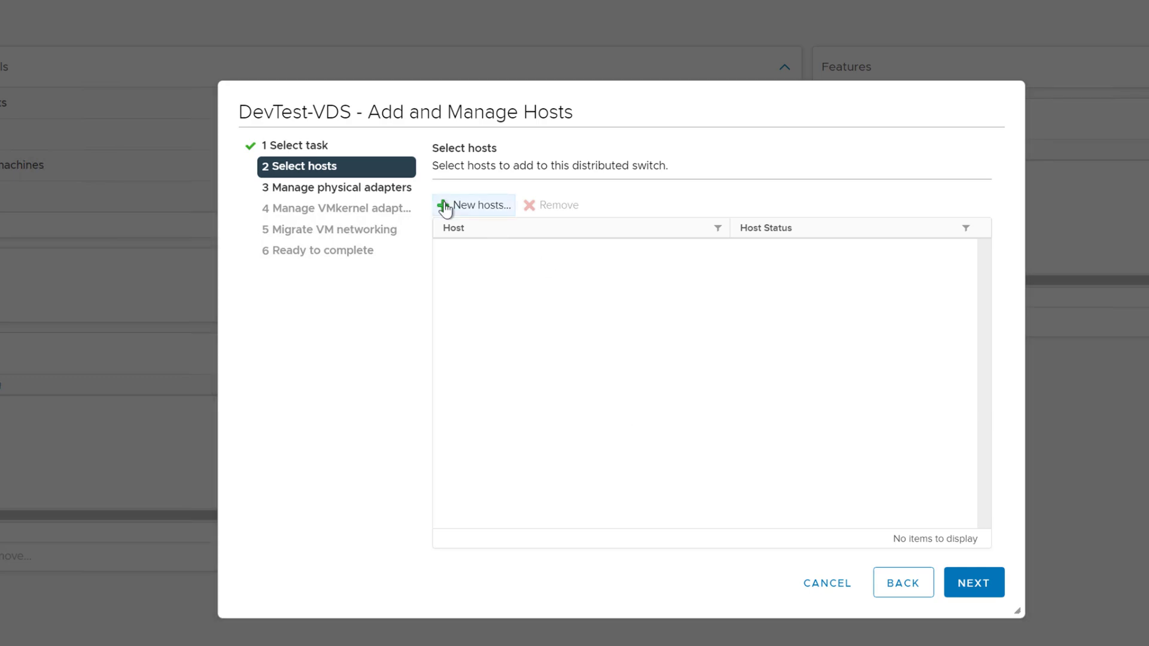
# - Select host pure-eqx-esxi-06 to add to DevTest-VDS
pyautogui.click(471, 205)
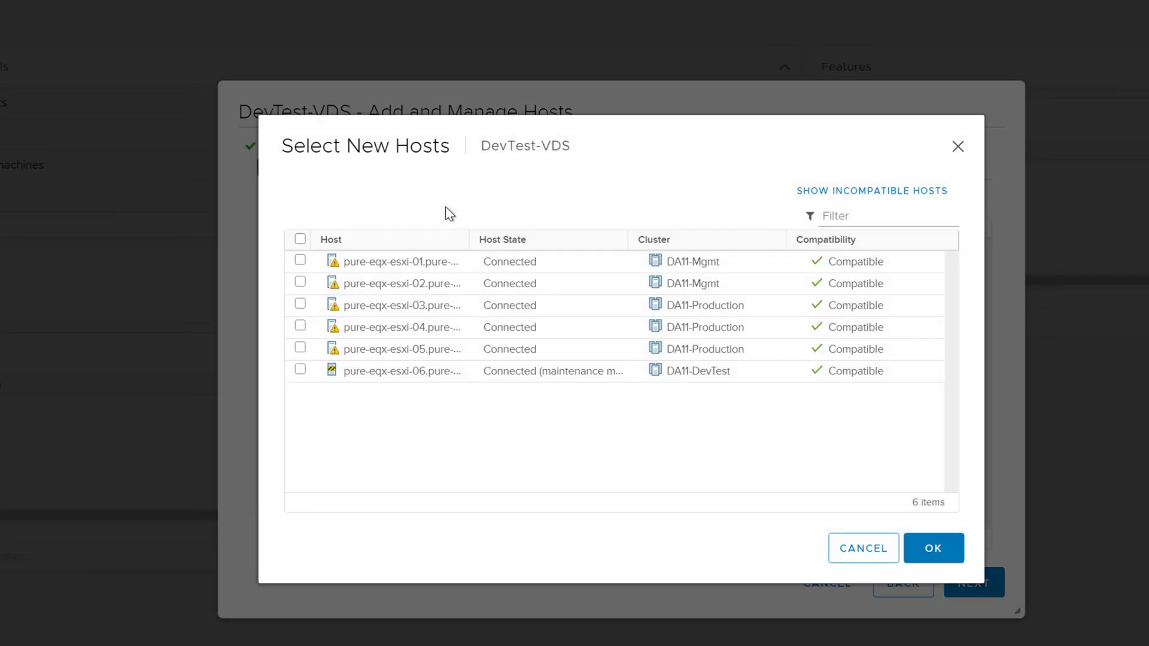
pyautogui.click(300, 371)
pyautogui.click(934, 548)
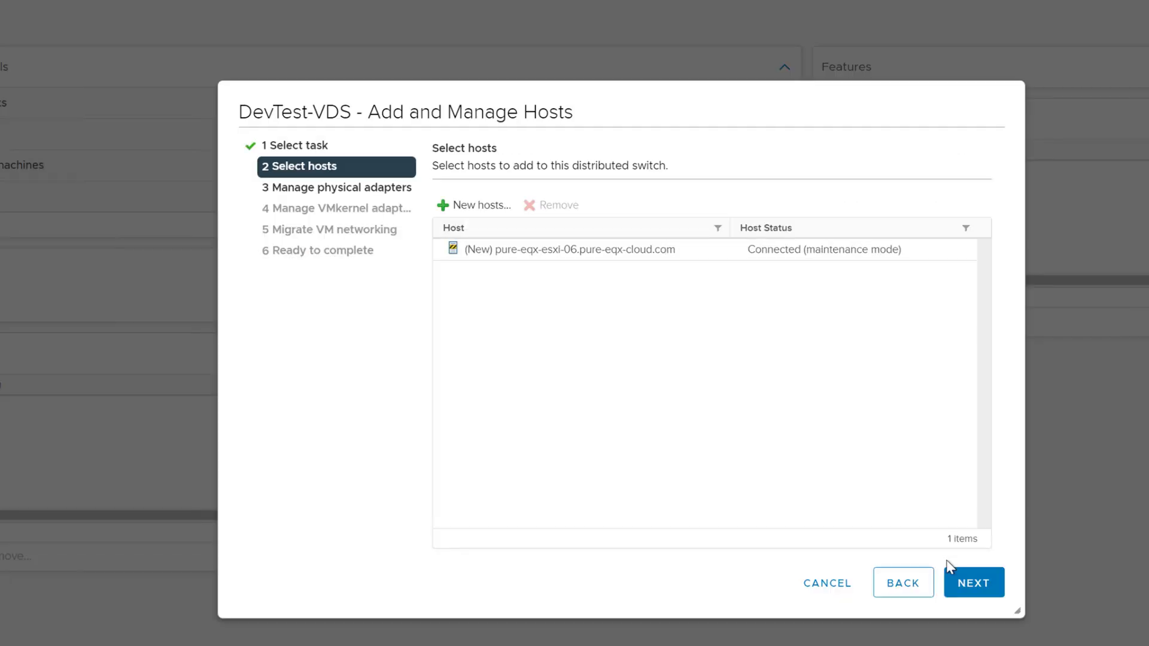
pyautogui.click(974, 583)
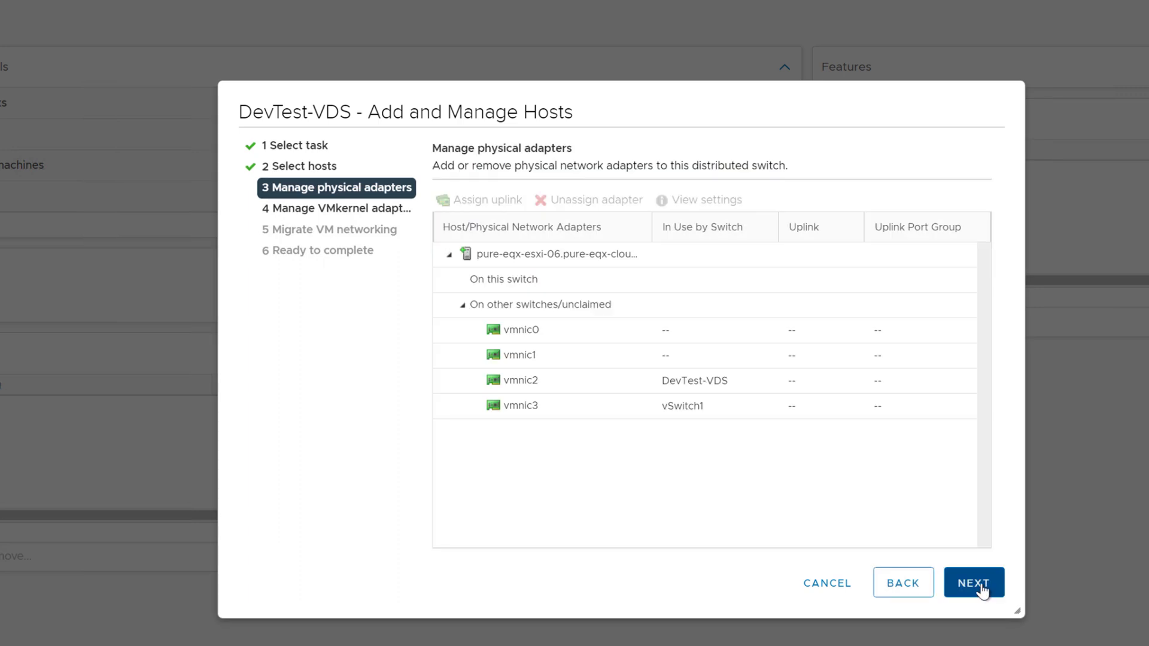
# - Assign vmnic2 to uplink lag1-0 and vmnic3 to lag1-1
pyautogui.click(585, 386)
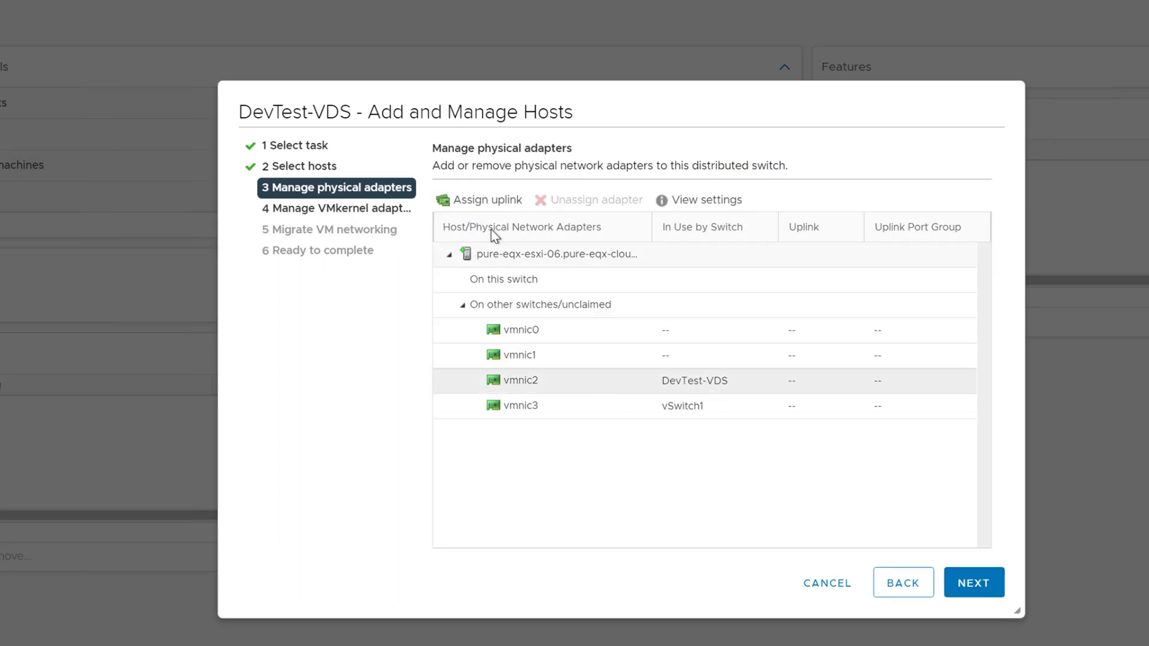
pyautogui.click(486, 200)
pyautogui.click(489, 282)
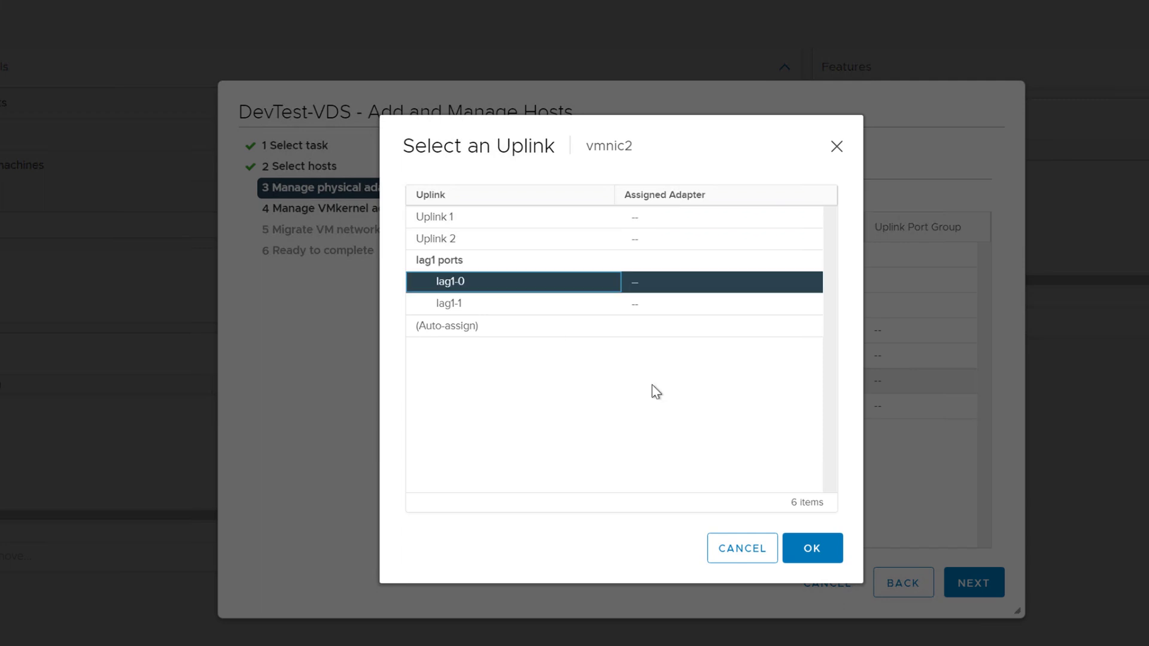
pyautogui.click(820, 557)
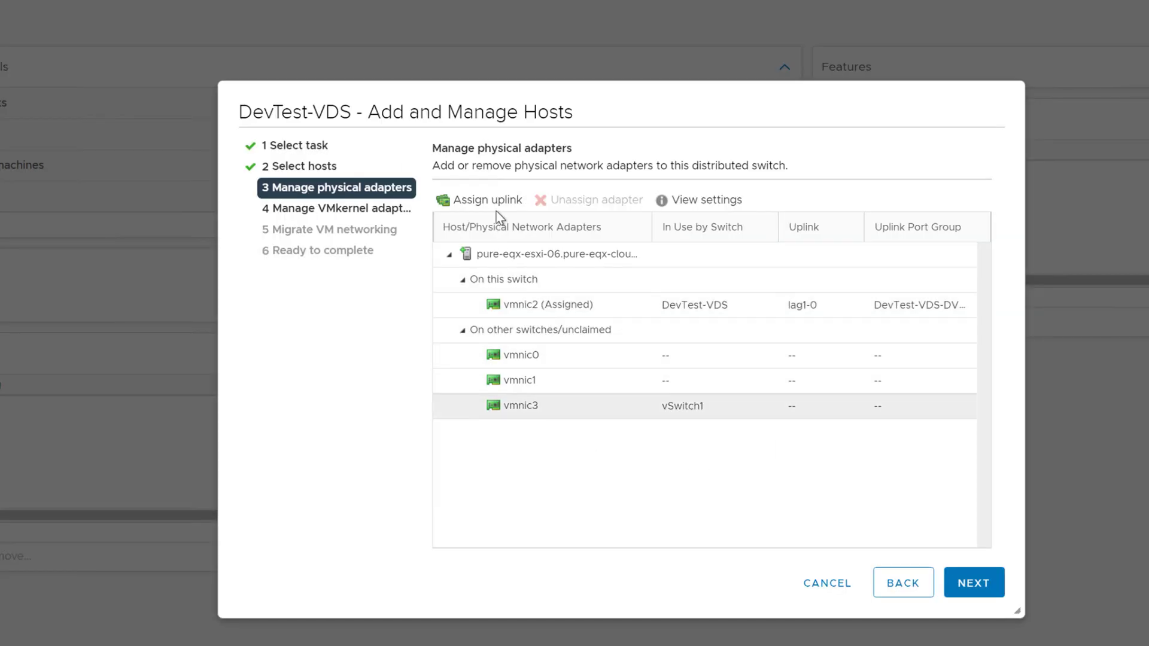
pyautogui.click(488, 199)
pyautogui.click(493, 308)
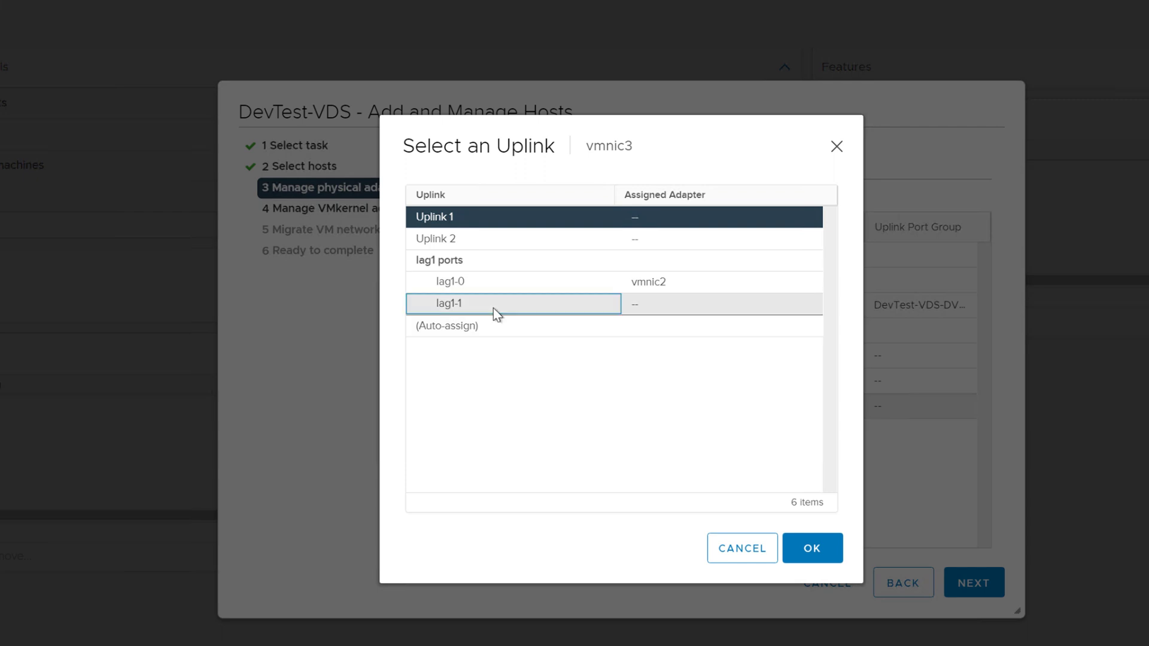
pyautogui.click(812, 548)
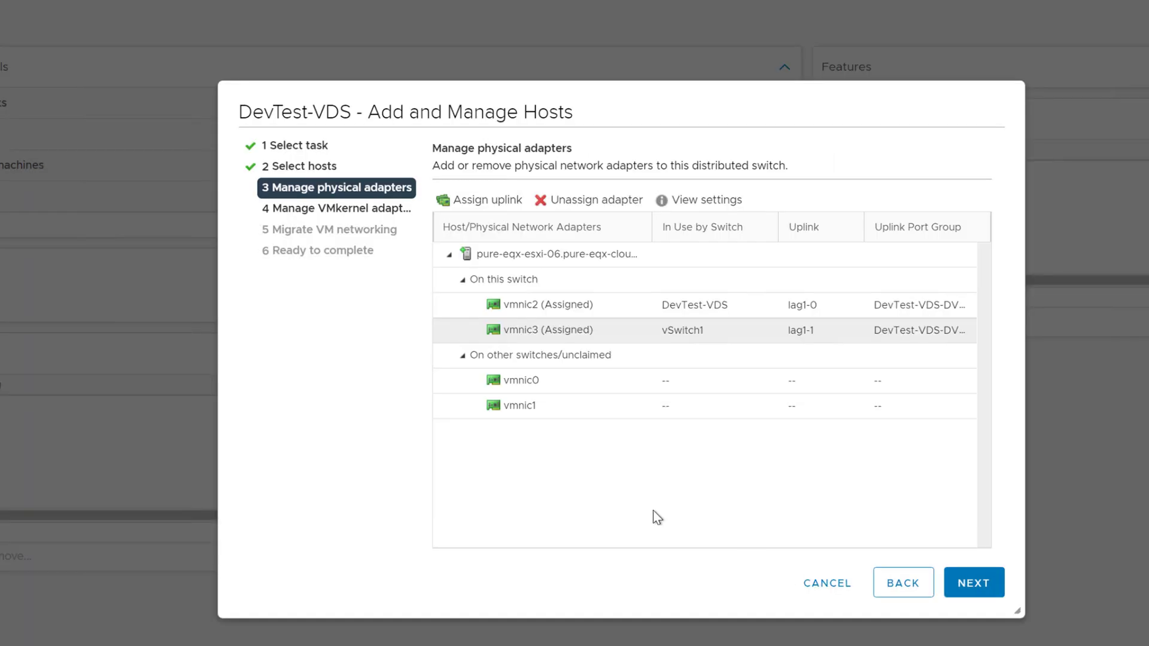
# - Skip VMkernel and VM networking migration and finish adding the host
pyautogui.click(984, 588)
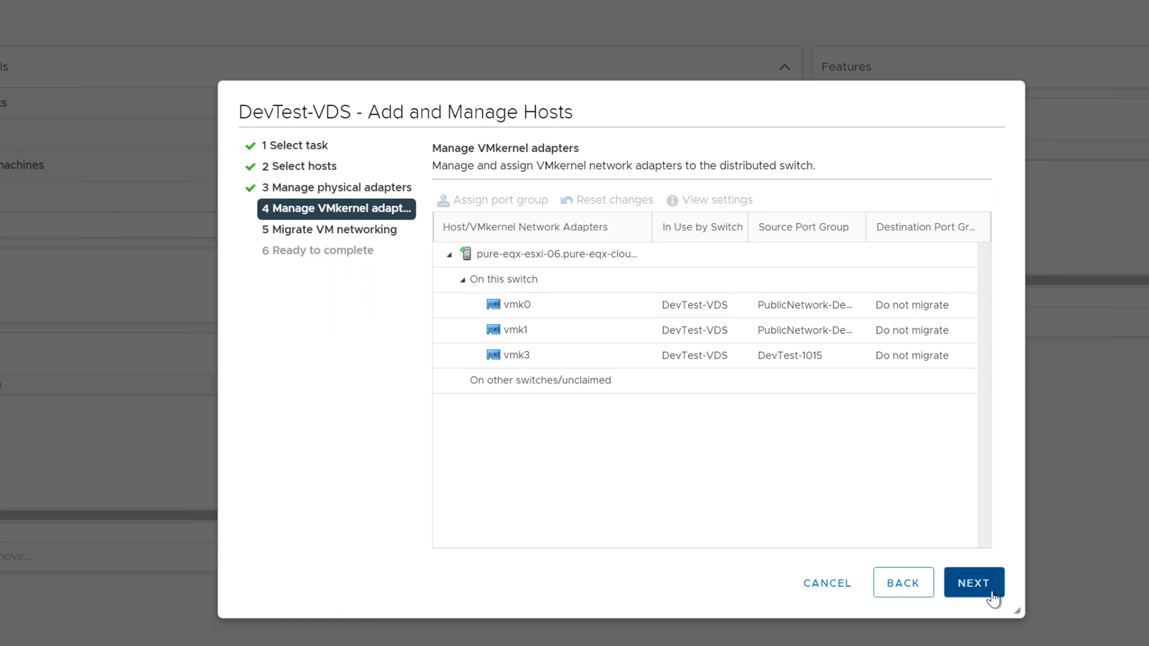
pyautogui.click(984, 587)
pyautogui.click(983, 588)
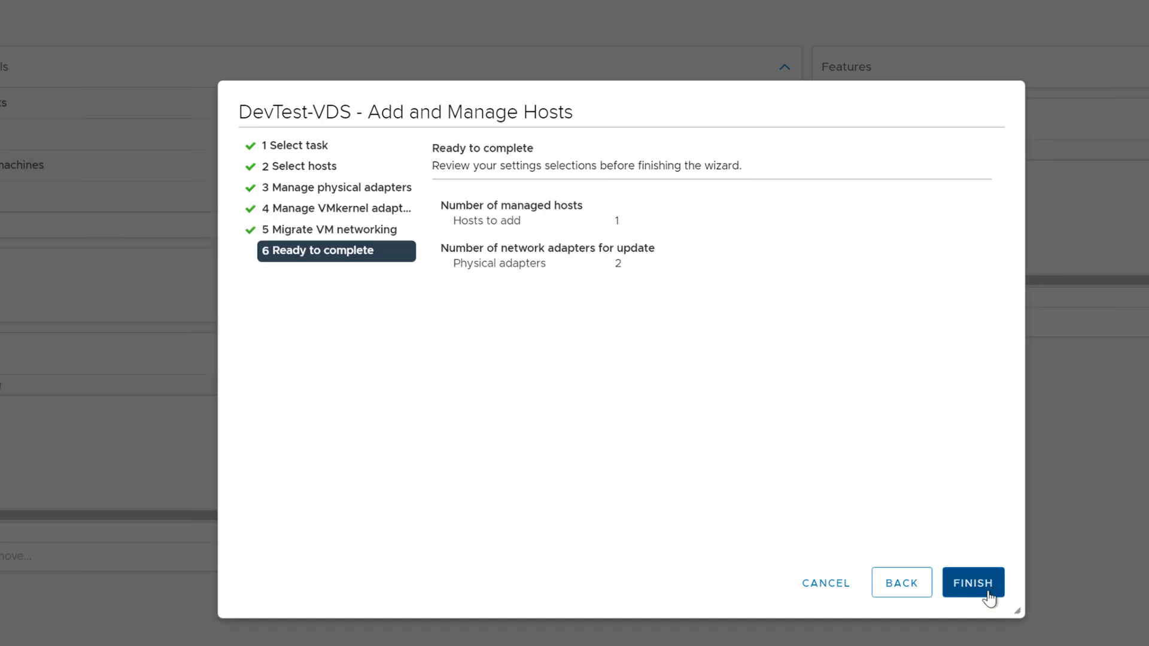
pyautogui.click(973, 583)
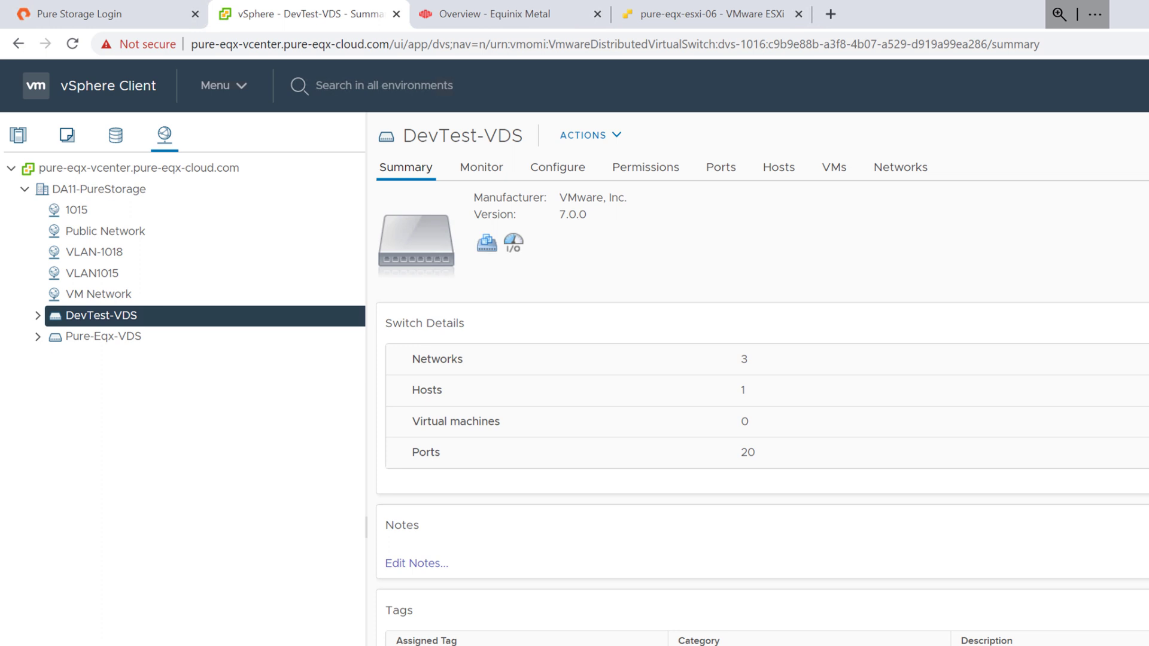
# - Remove VMkernel adapter vmk1 from pure-eqx-esxi-06's VMkernel adapters
pyautogui.click(18, 135)
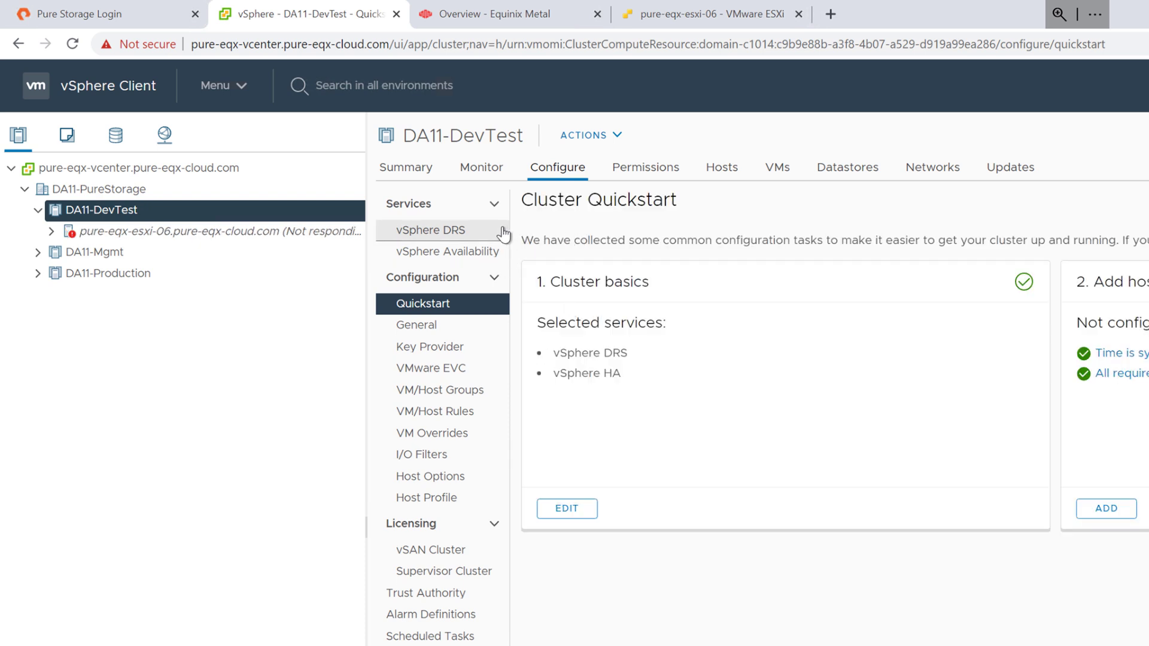
pyautogui.click(270, 231)
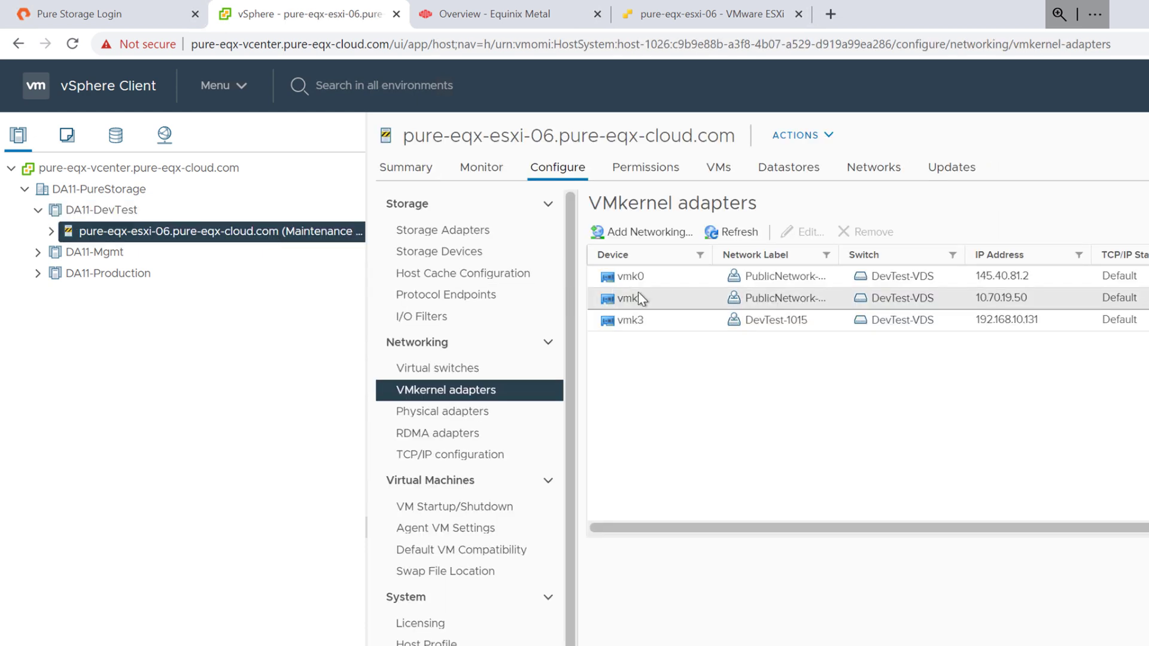
pyautogui.click(639, 296)
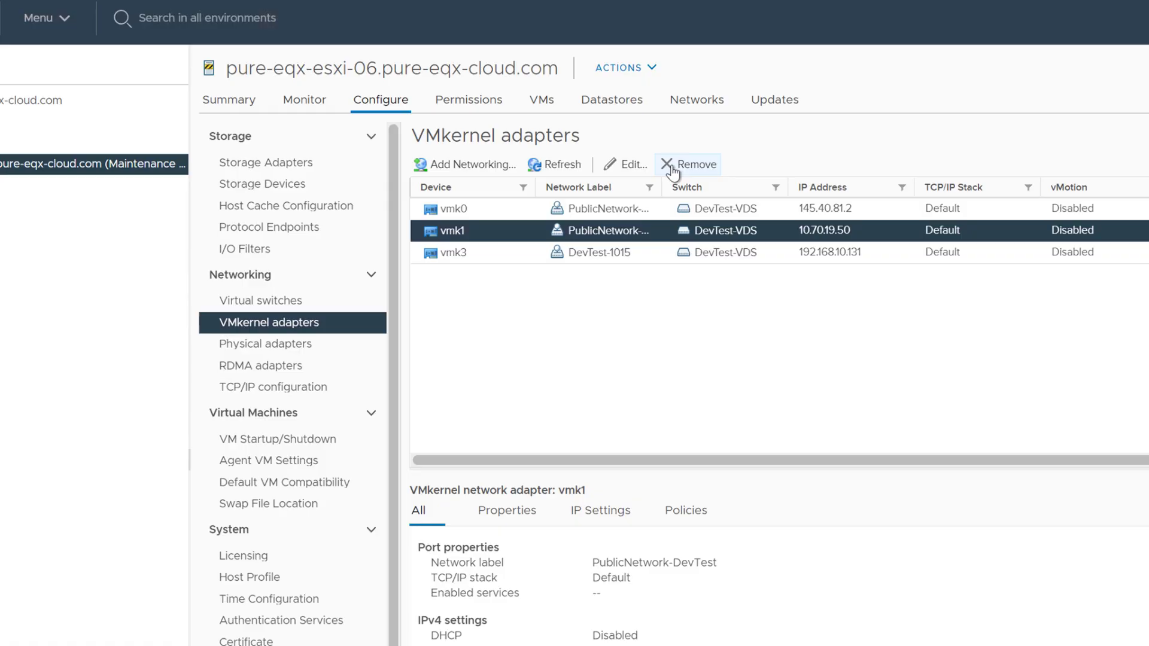
pyautogui.click(862, 232)
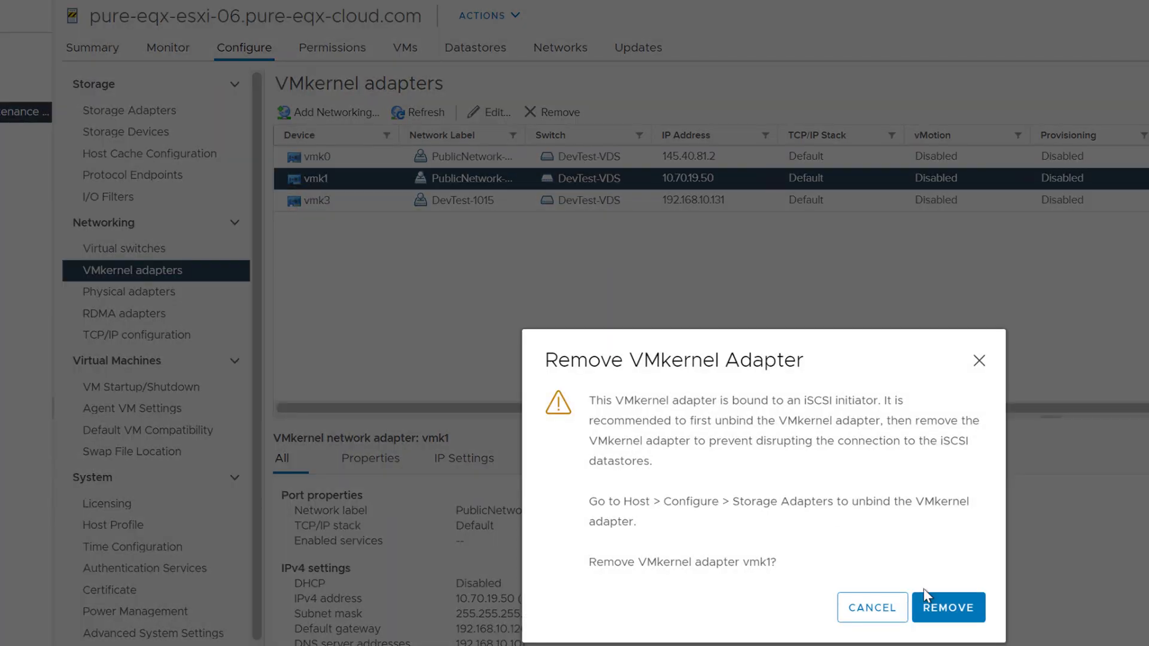
pyautogui.click(948, 607)
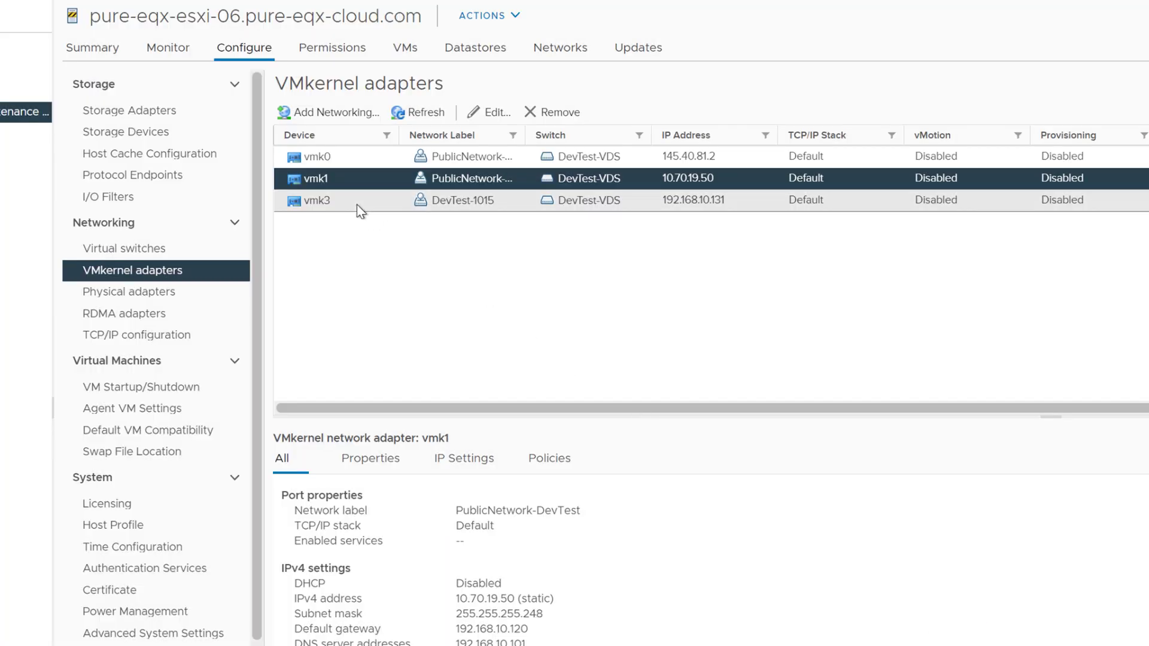
# - Remove VMkernel adapter vmk0, leaving only vmk3 on DevTest-1015
pyautogui.click(357, 159)
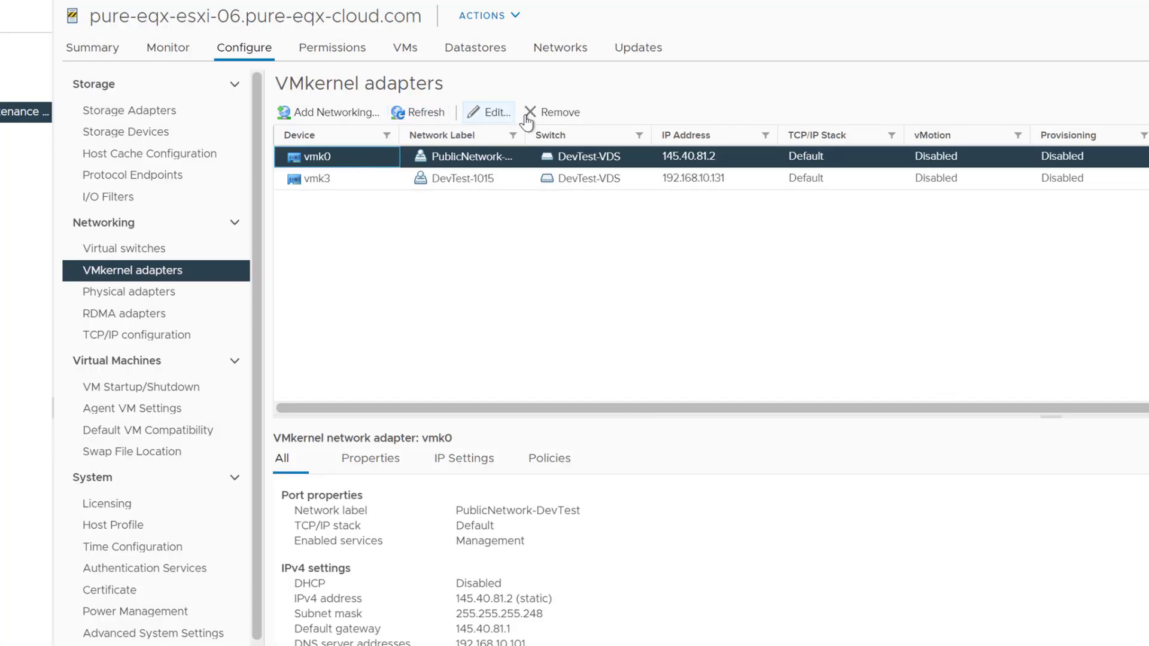
pyautogui.click(551, 112)
pyautogui.click(947, 555)
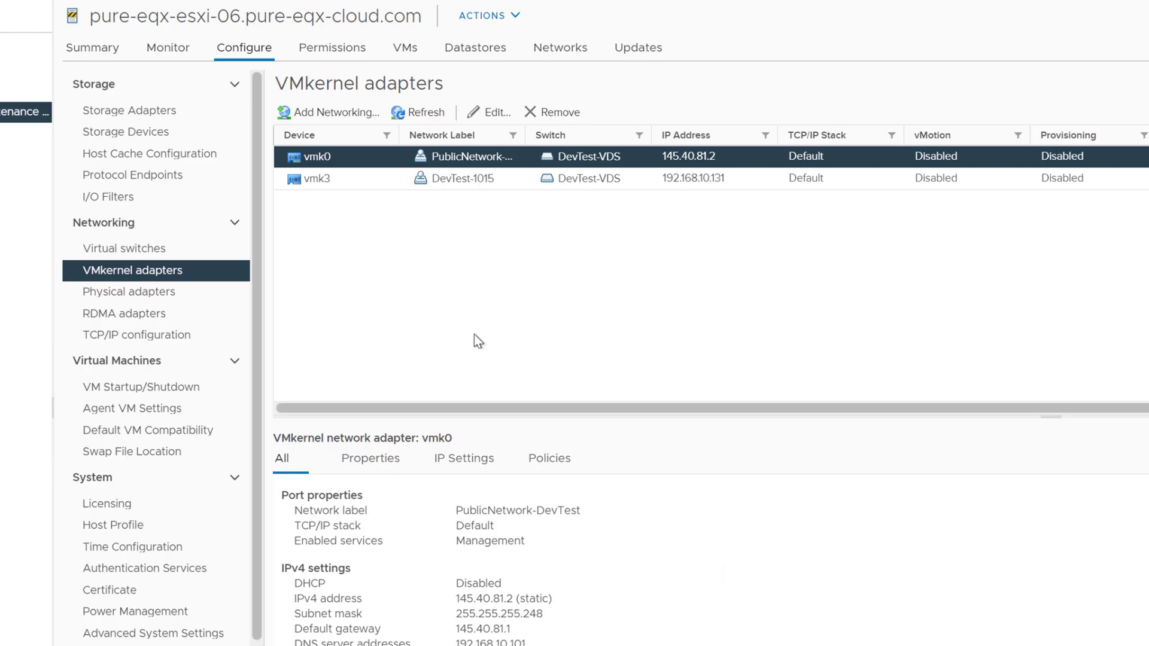
# - Remove standard switch vSwitch0 from the host's virtual switches
pyautogui.click(171, 252)
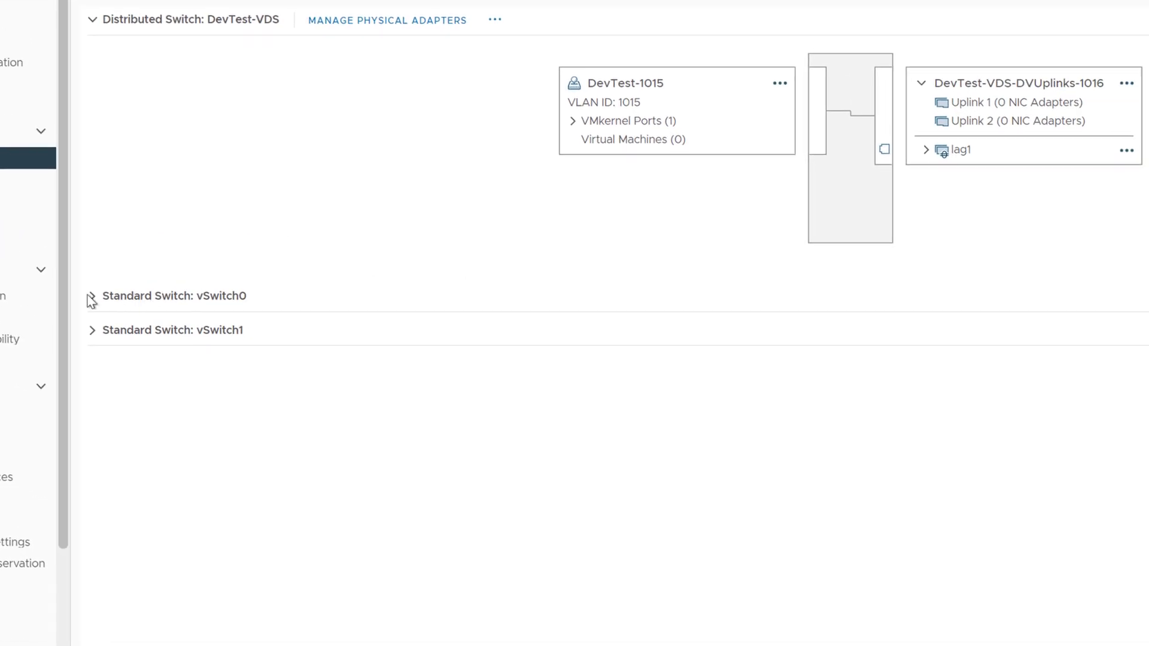
pyautogui.click(93, 296)
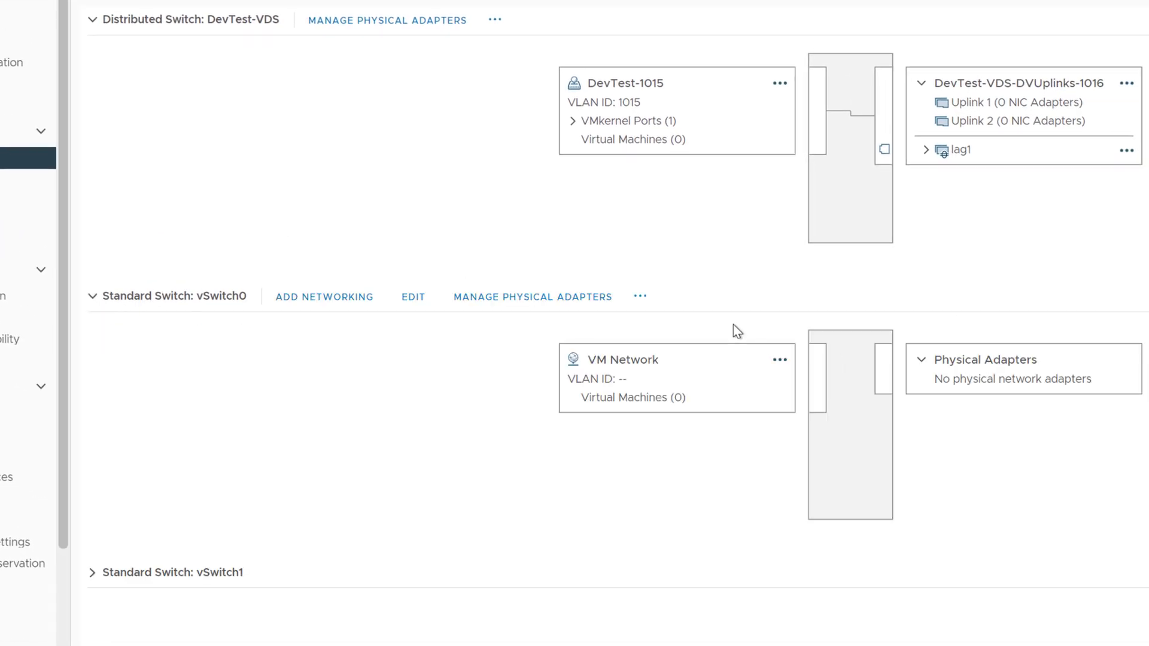
pyautogui.click(641, 297)
pyautogui.click(660, 380)
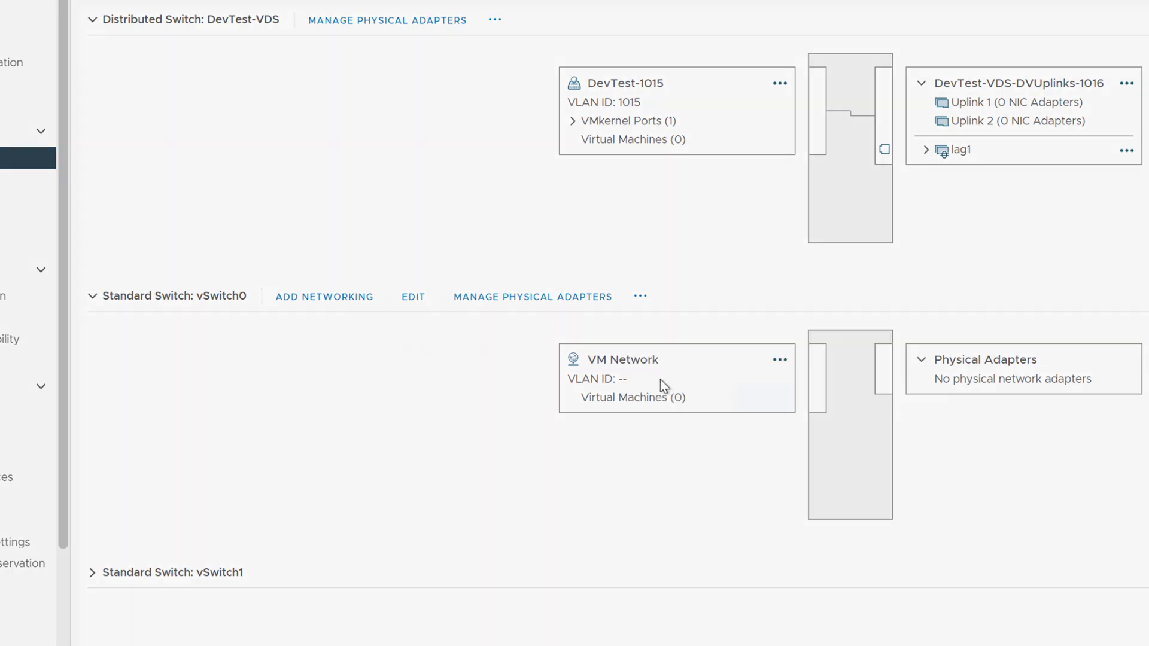
pyautogui.click(760, 441)
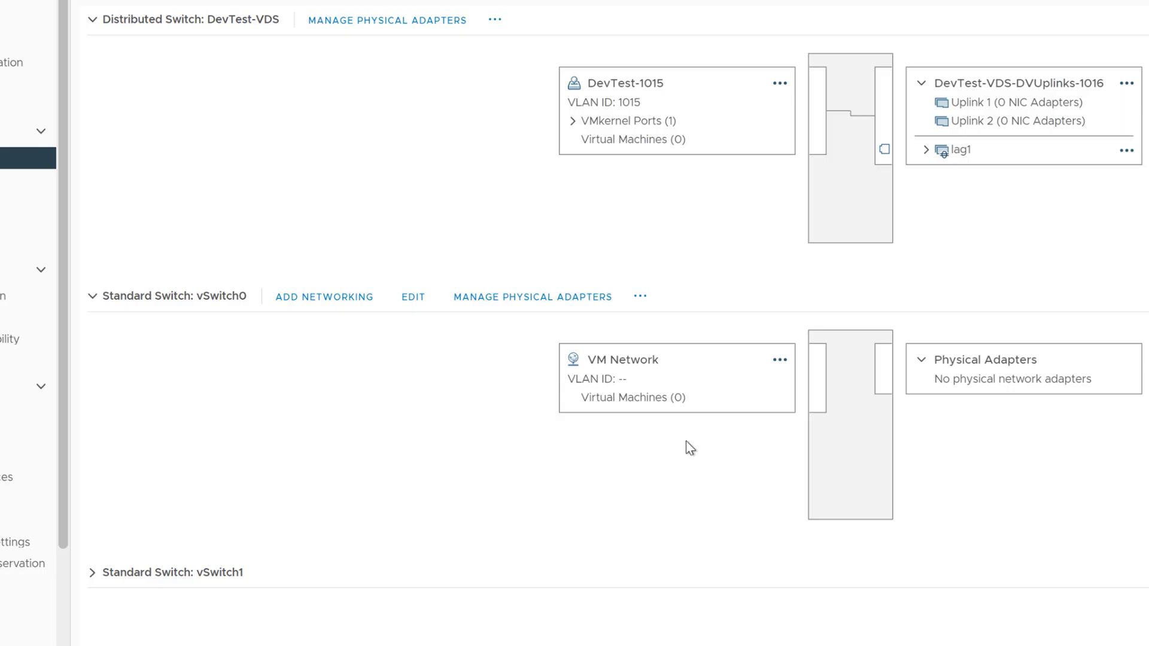
# - Remove standard switch vSwitch1, leaving only DevTest-VDS
pyautogui.click(94, 296)
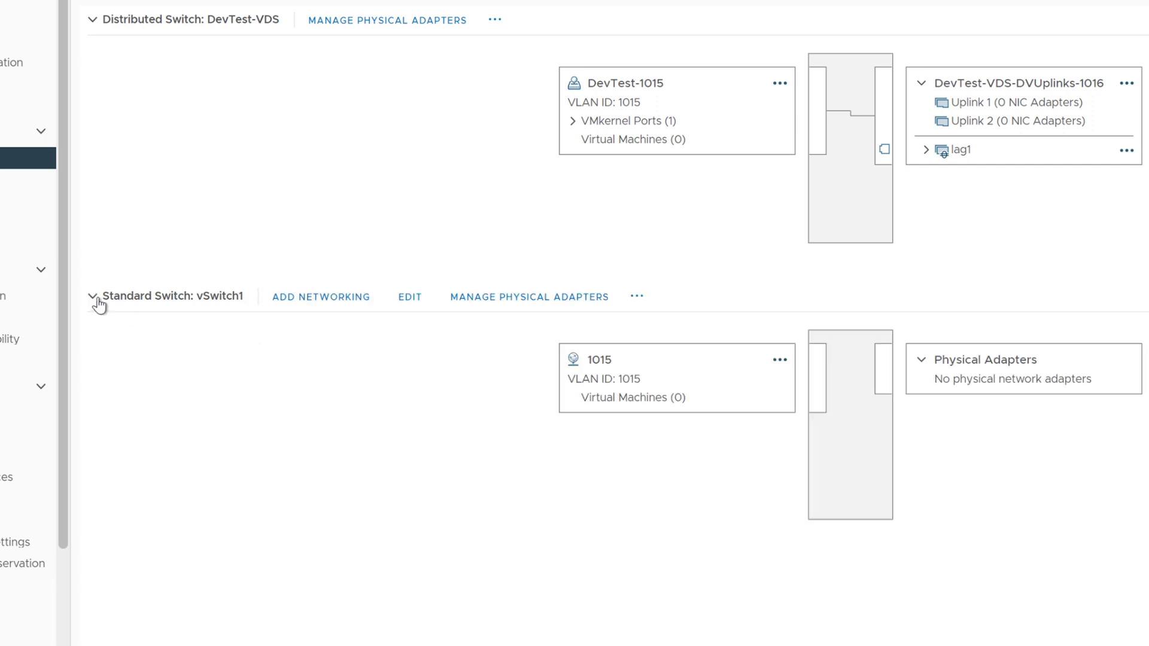
pyautogui.click(639, 300)
pyautogui.click(664, 382)
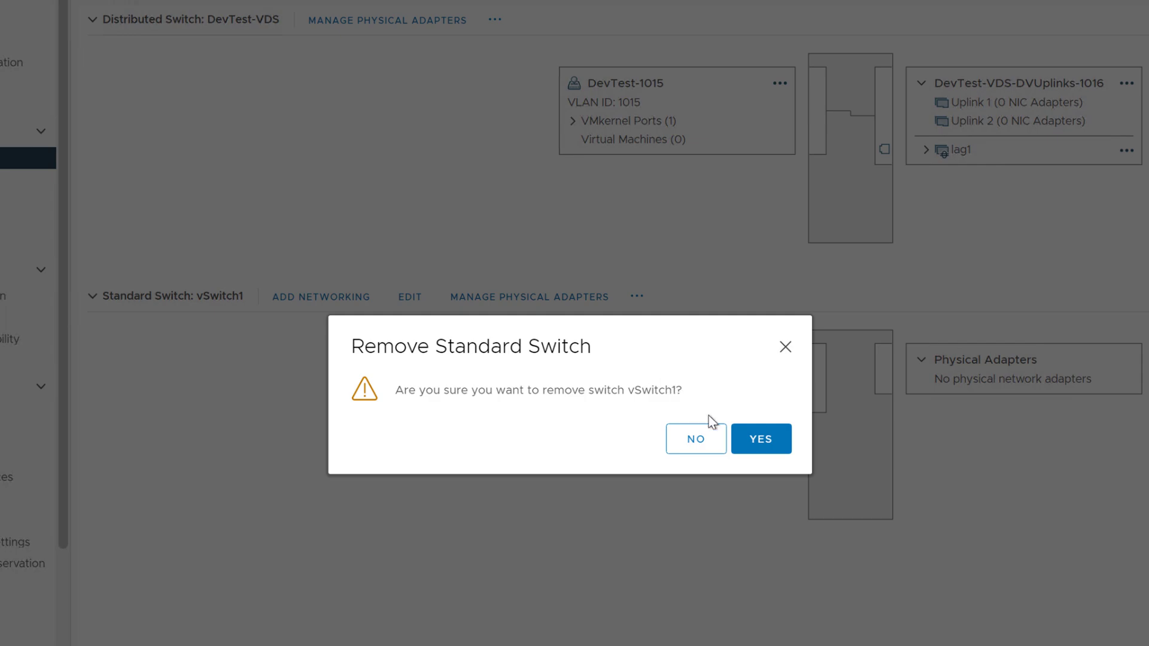
pyautogui.click(761, 439)
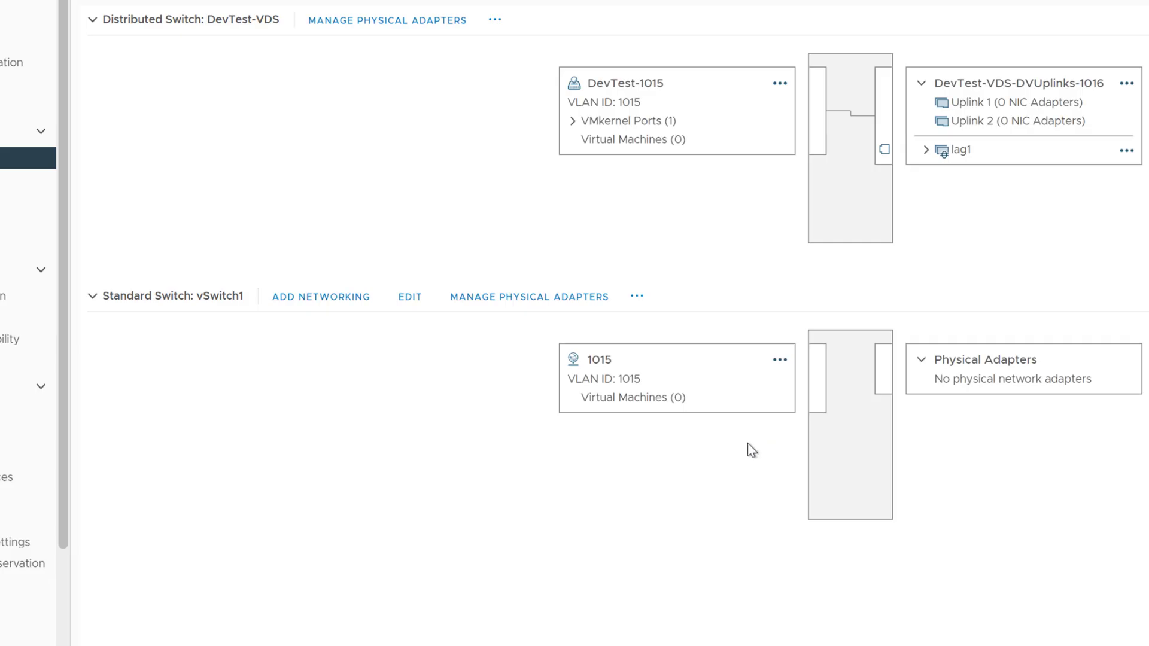